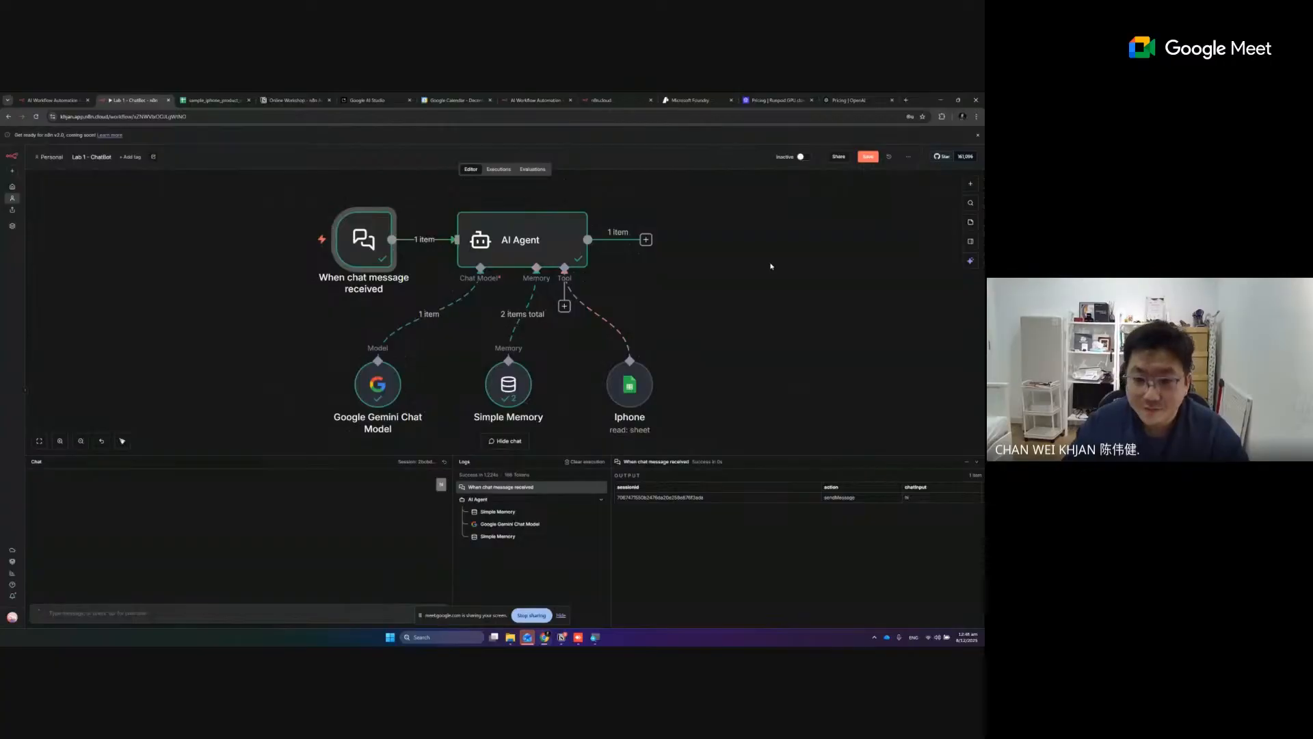
key("super")
key("super")
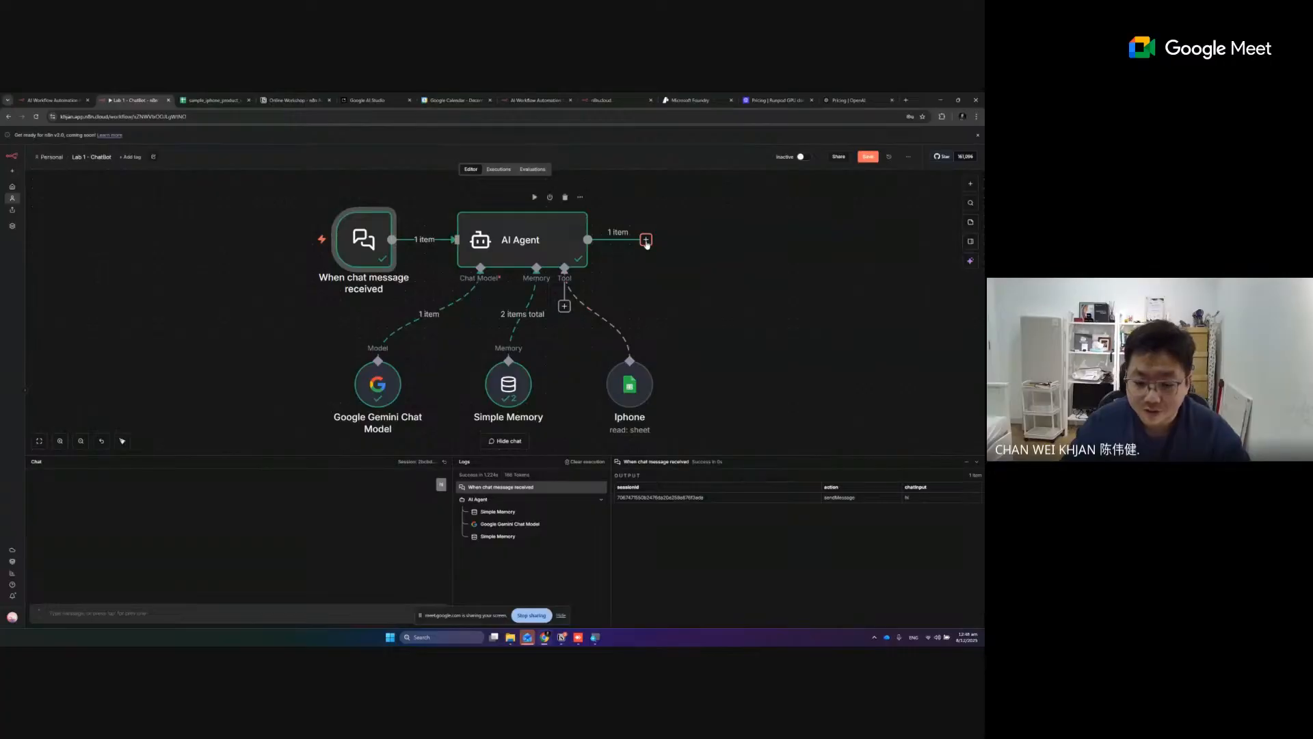
- Search for "respon" among the nodes that can follow the AI Agent's output
left_click(646, 240)
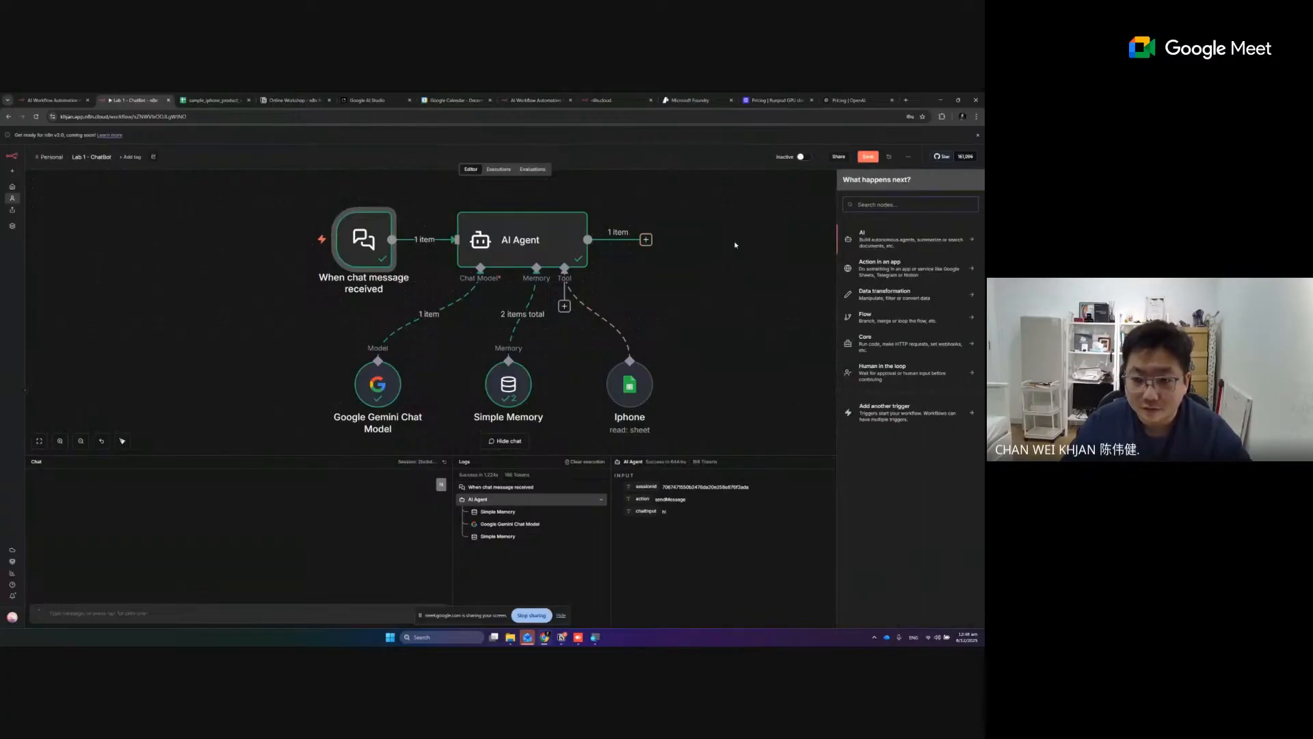
type("chat")
key("BackSpace")
key("BackSpace")
key("BackSpace")
key("BackSpace")
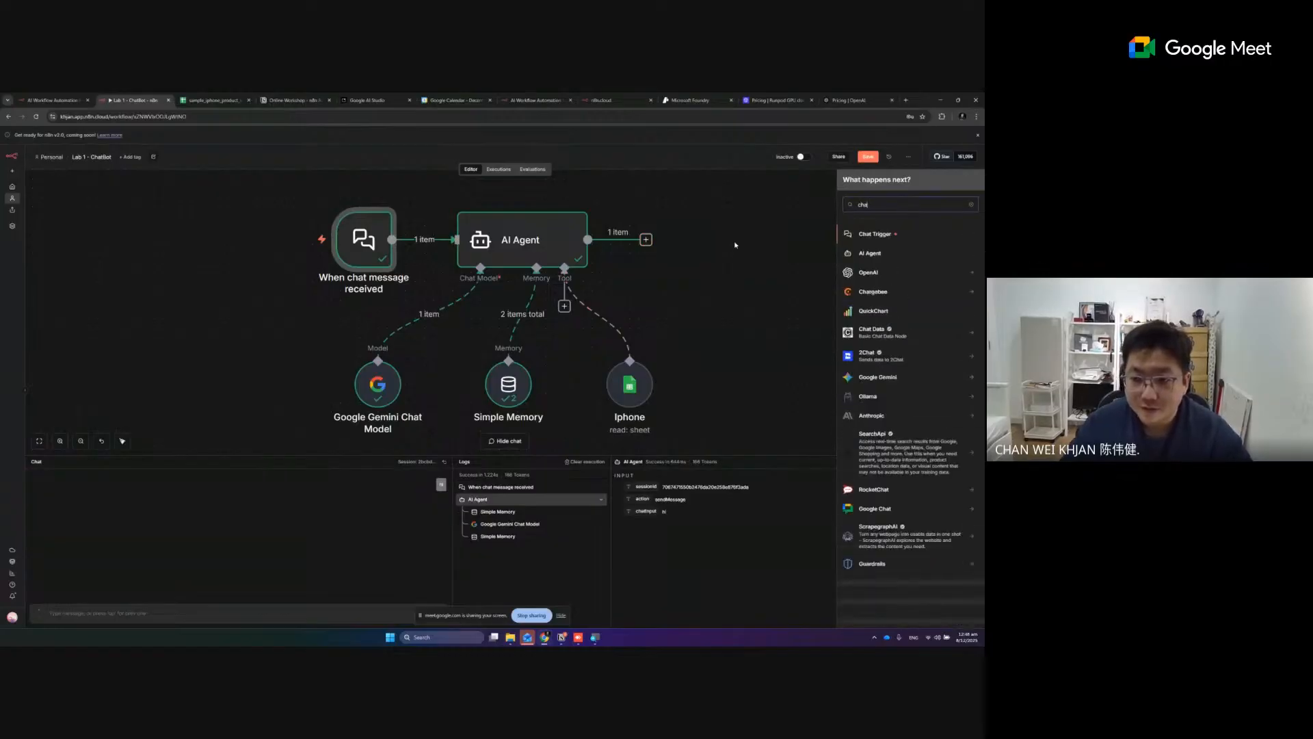
type("respon")
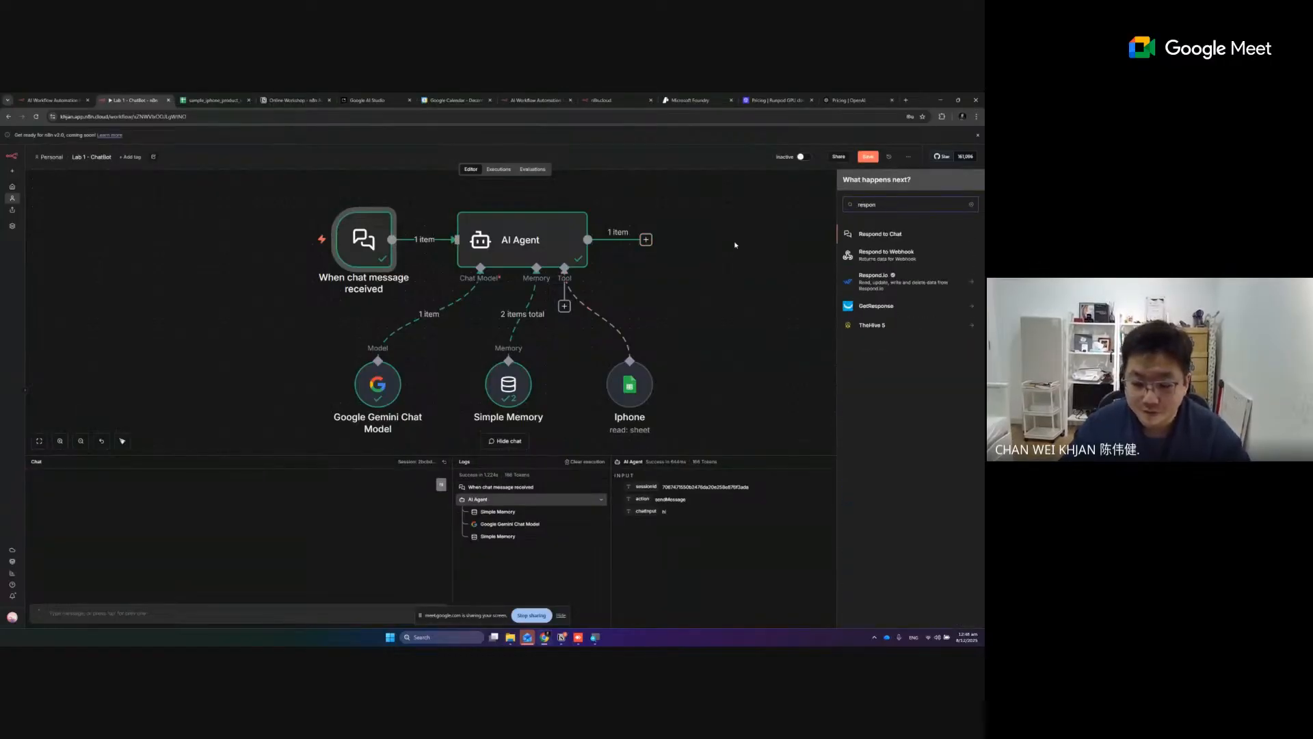
type("d")
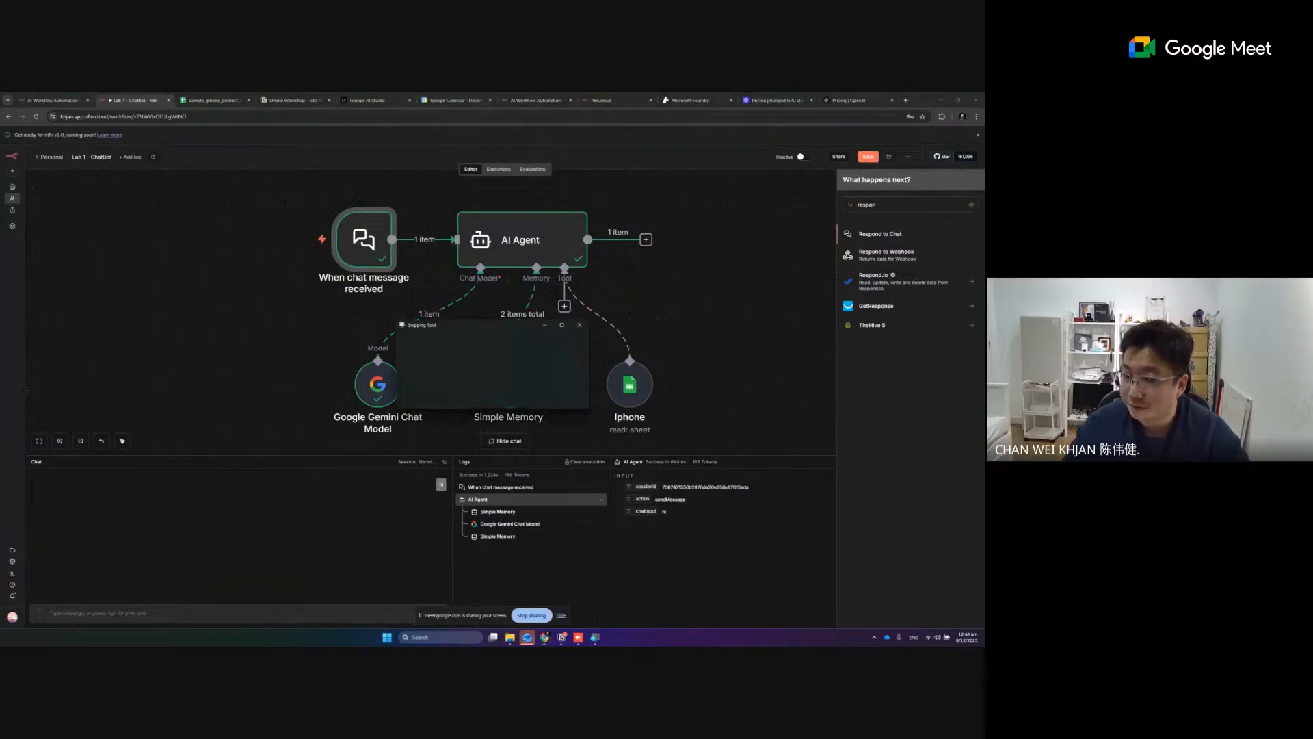
- Capture the AI Agent workflow and the node search list with Snipping Tool and open the capture for markup
left_click(419, 342)
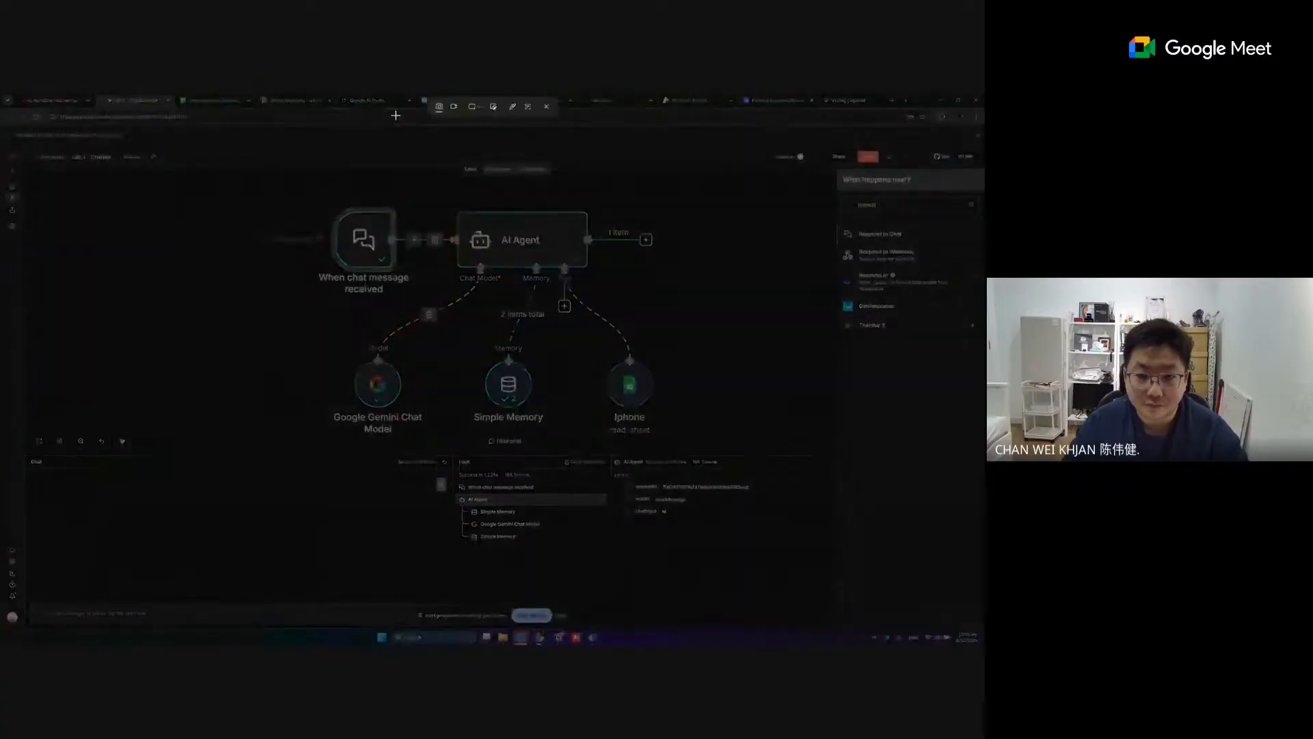
left_click_drag(395, 114, 964, 545)
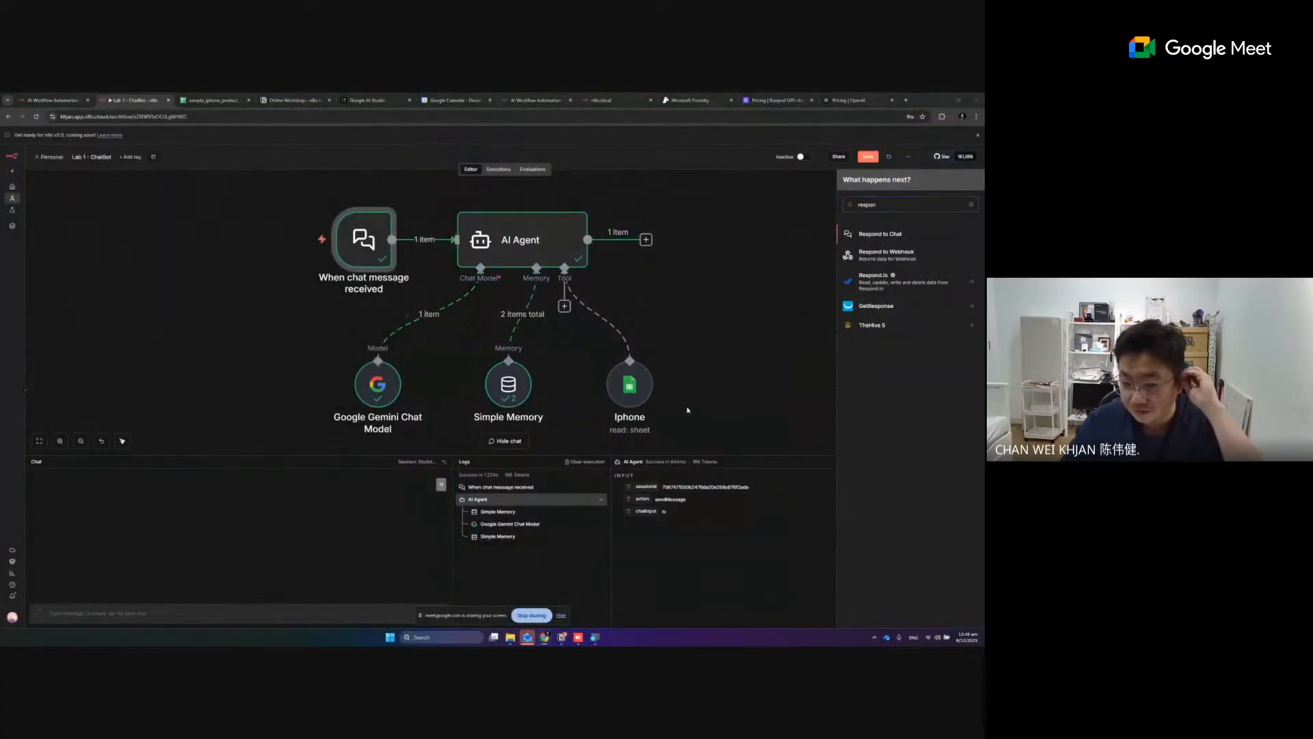
left_click(828, 317)
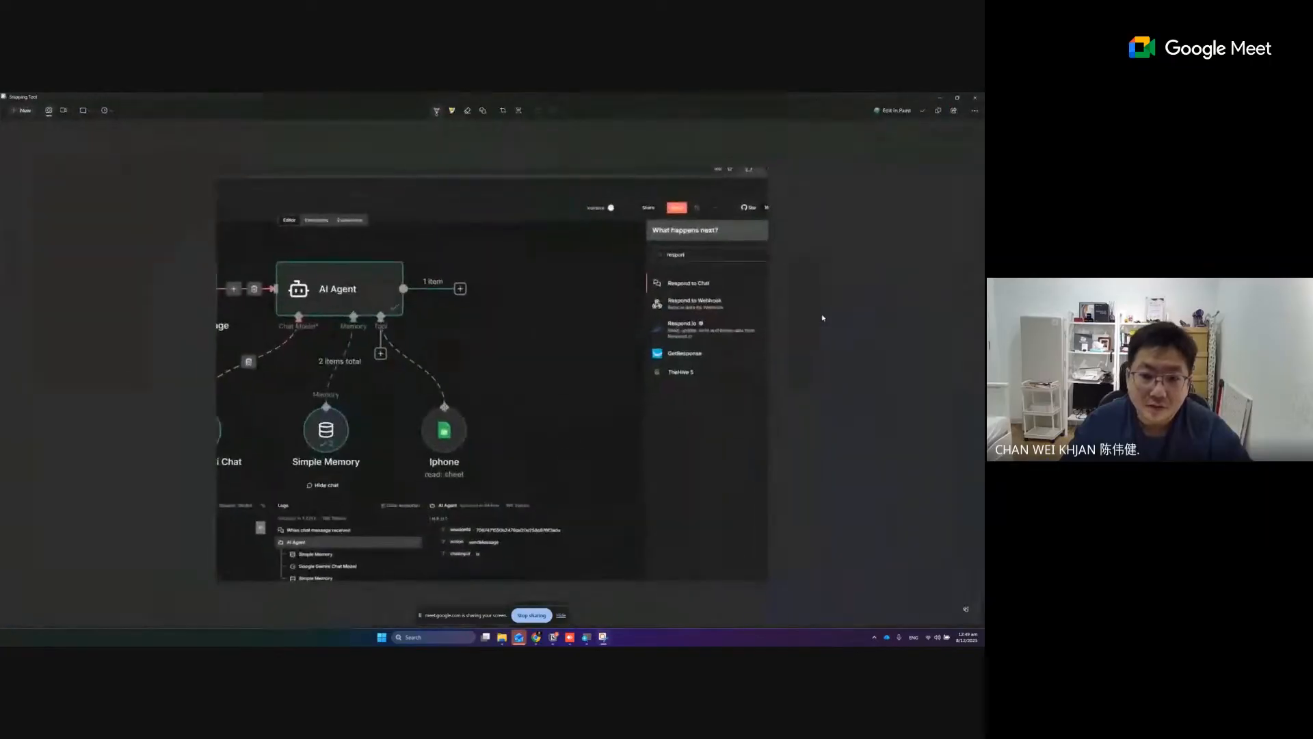
- Annotate the capture with an arrow at Respond to Chat and a circle around the AI Agent's output connector, and minimize Snipping Tool
left_click(482, 110)
left_click(484, 131)
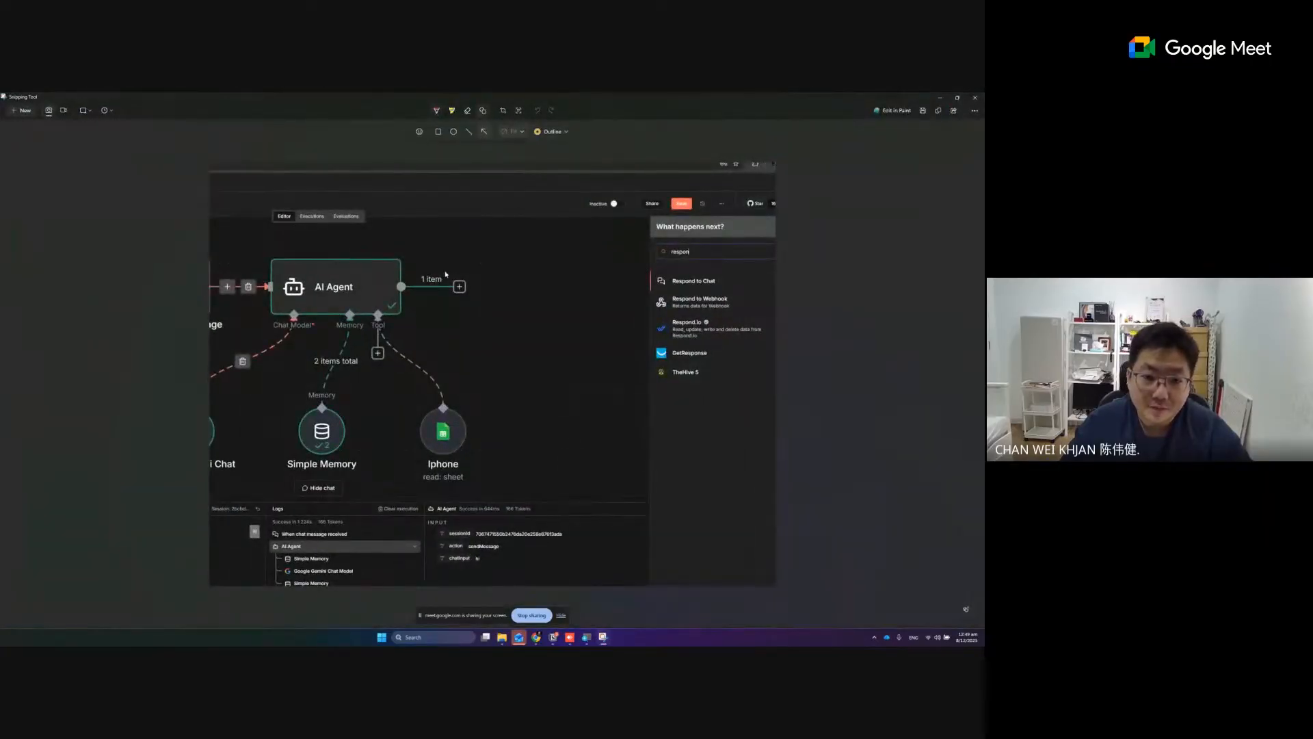
left_click_drag(444, 272, 649, 279)
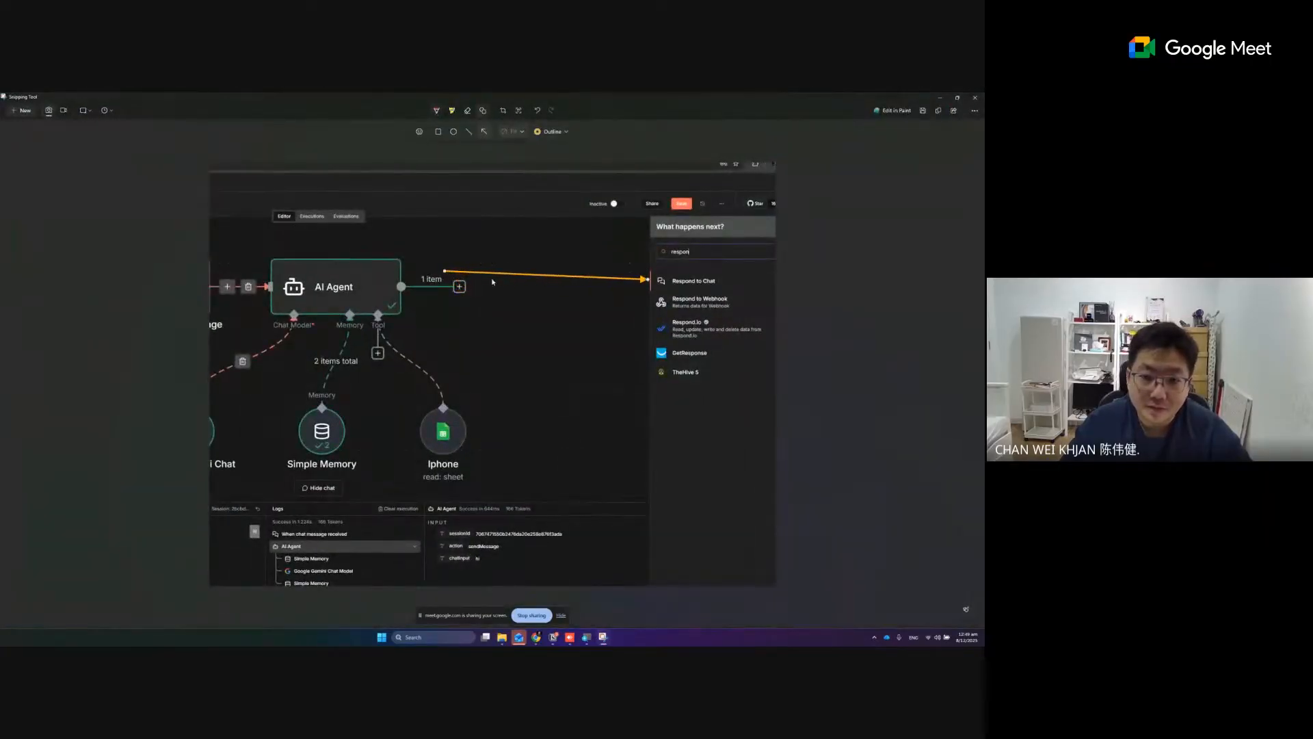
left_click_drag(445, 271, 658, 280)
left_click_drag(444, 274, 476, 306)
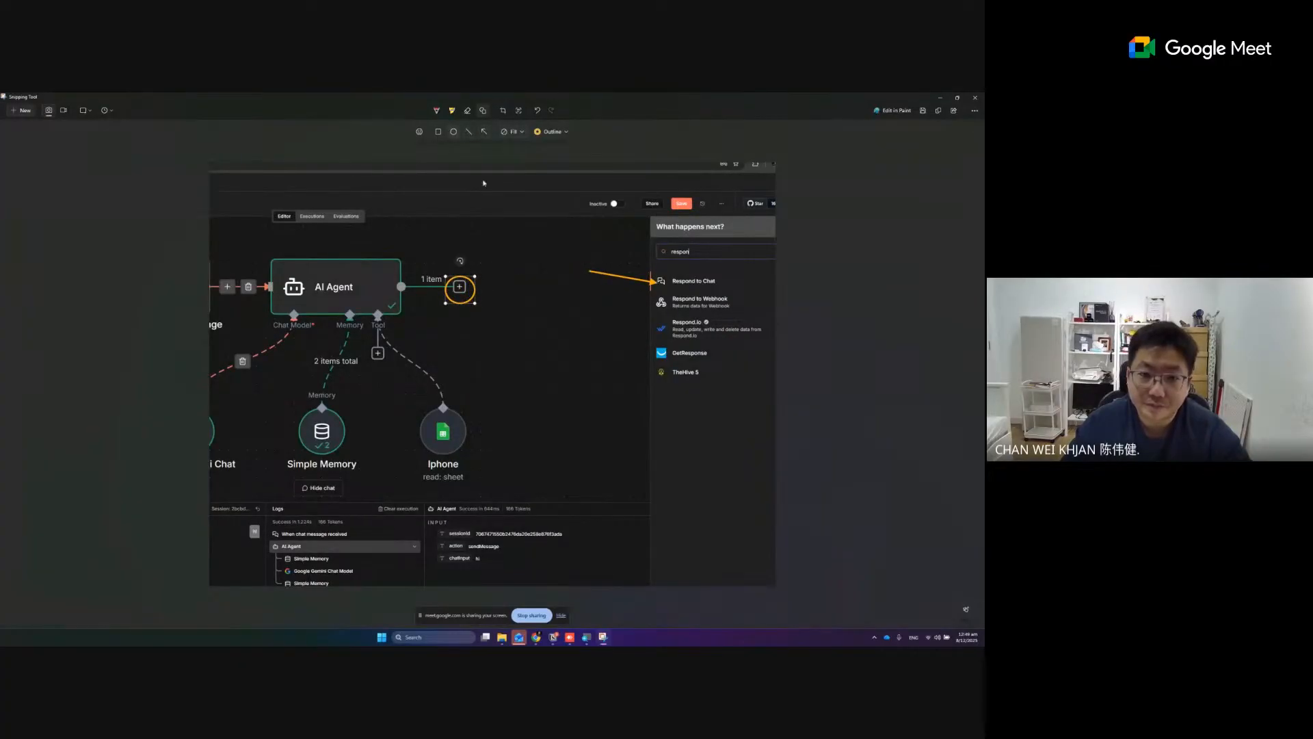
left_click(940, 98)
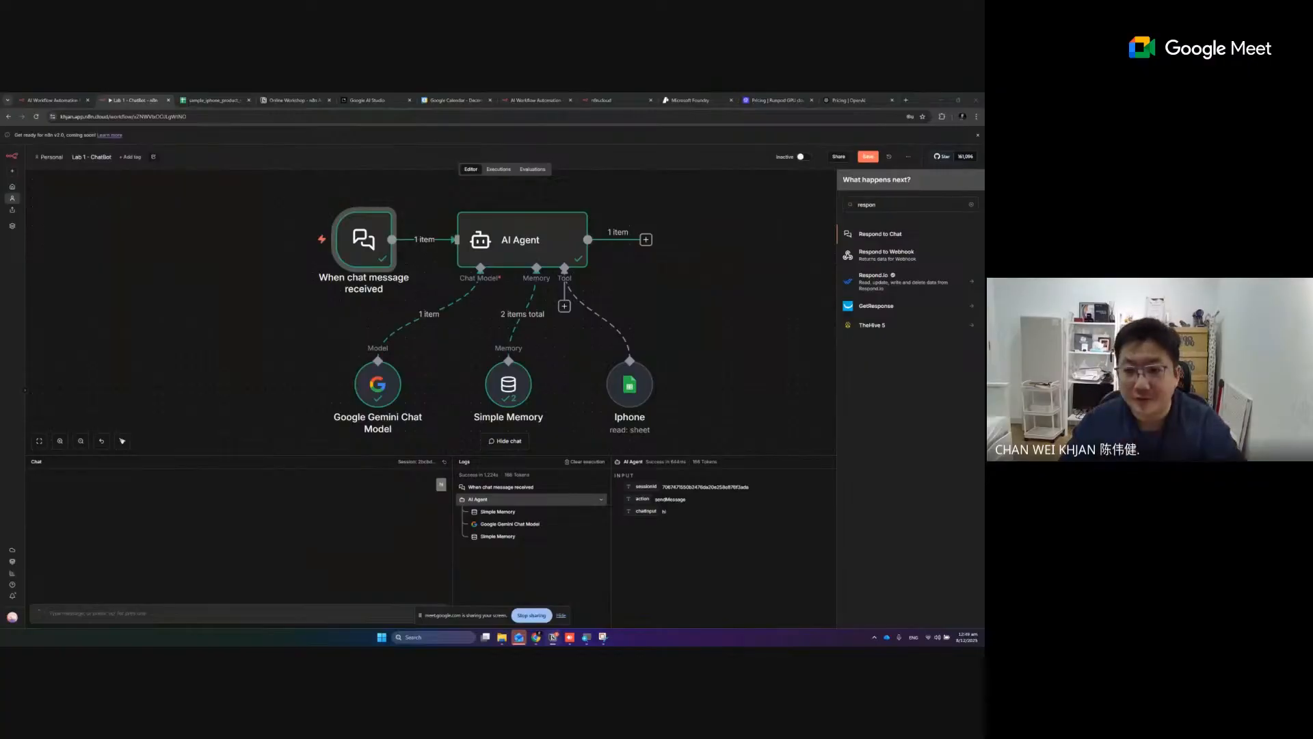
- Add a Respond to Chat node after the AI Agent and go to its Message field
scroll(546, 244, "up", 1)
left_click(869, 235)
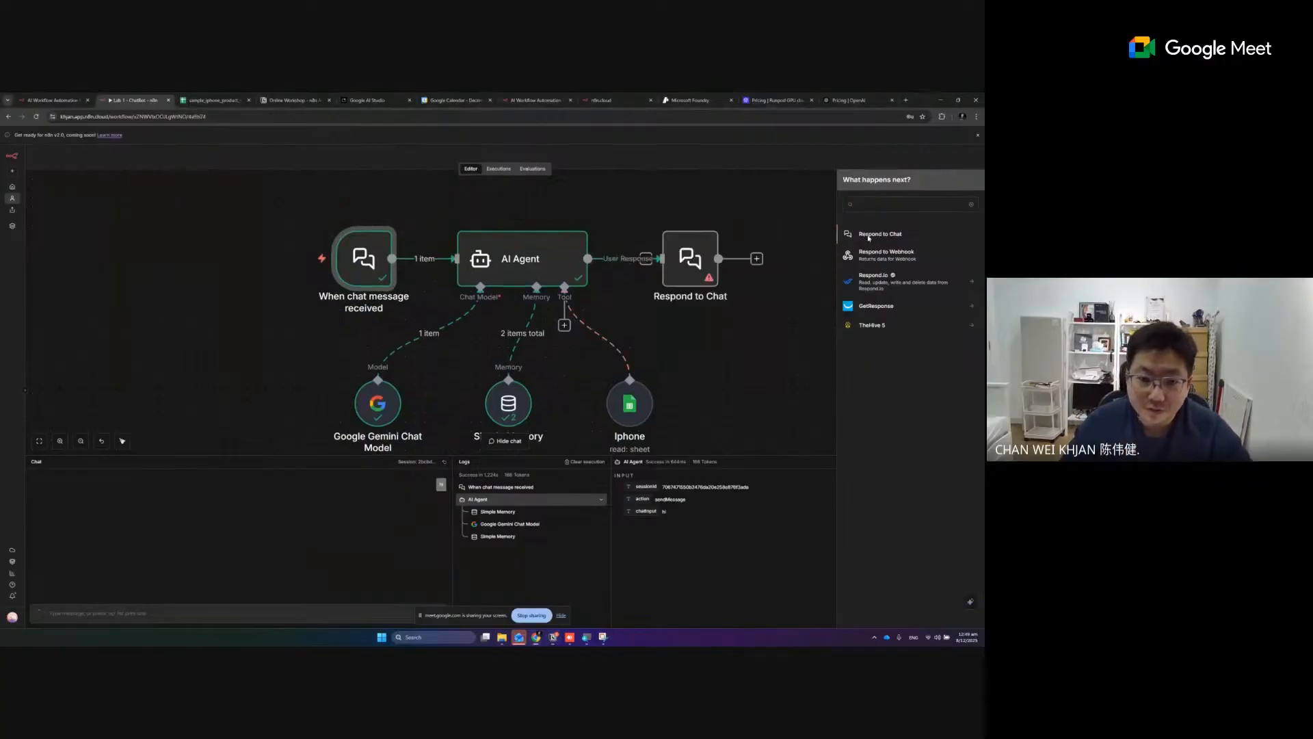
left_click(446, 234)
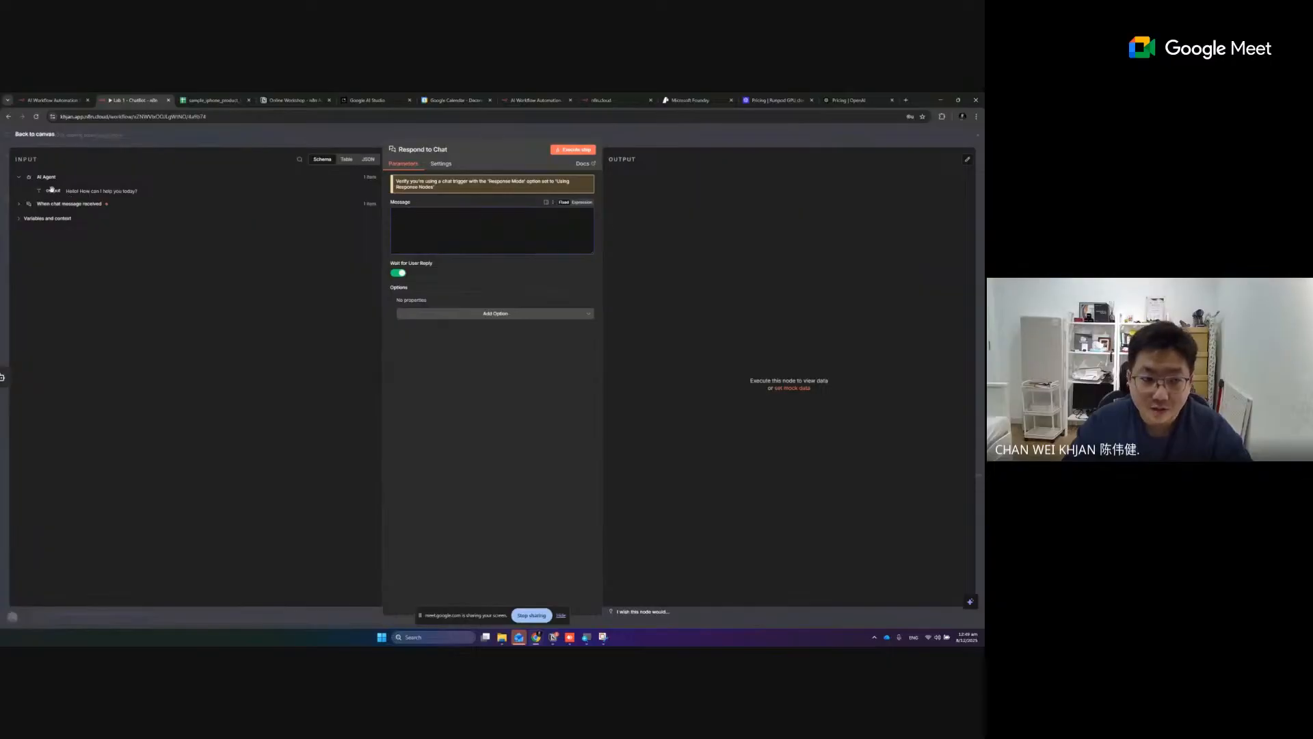
left_click_drag(52, 190, 398, 214)
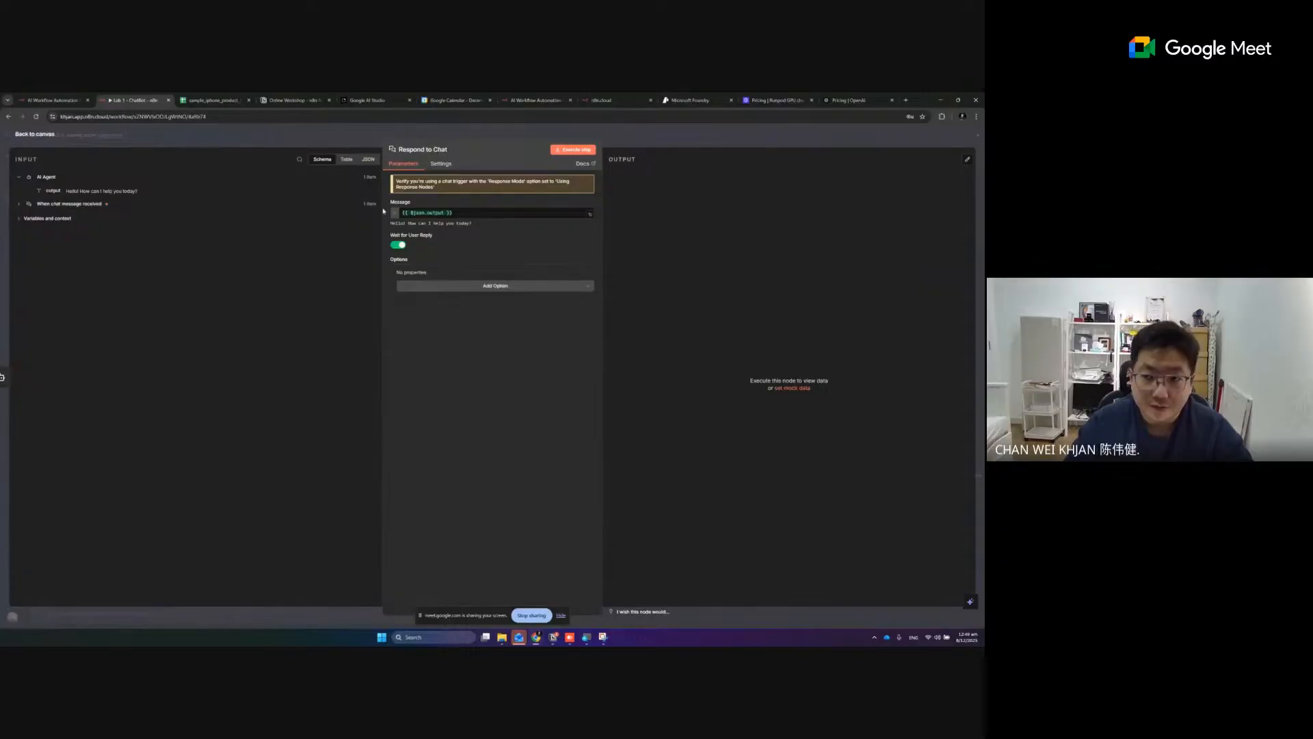
left_click(411, 212)
key("ctrl+a")
key("BackSpace")
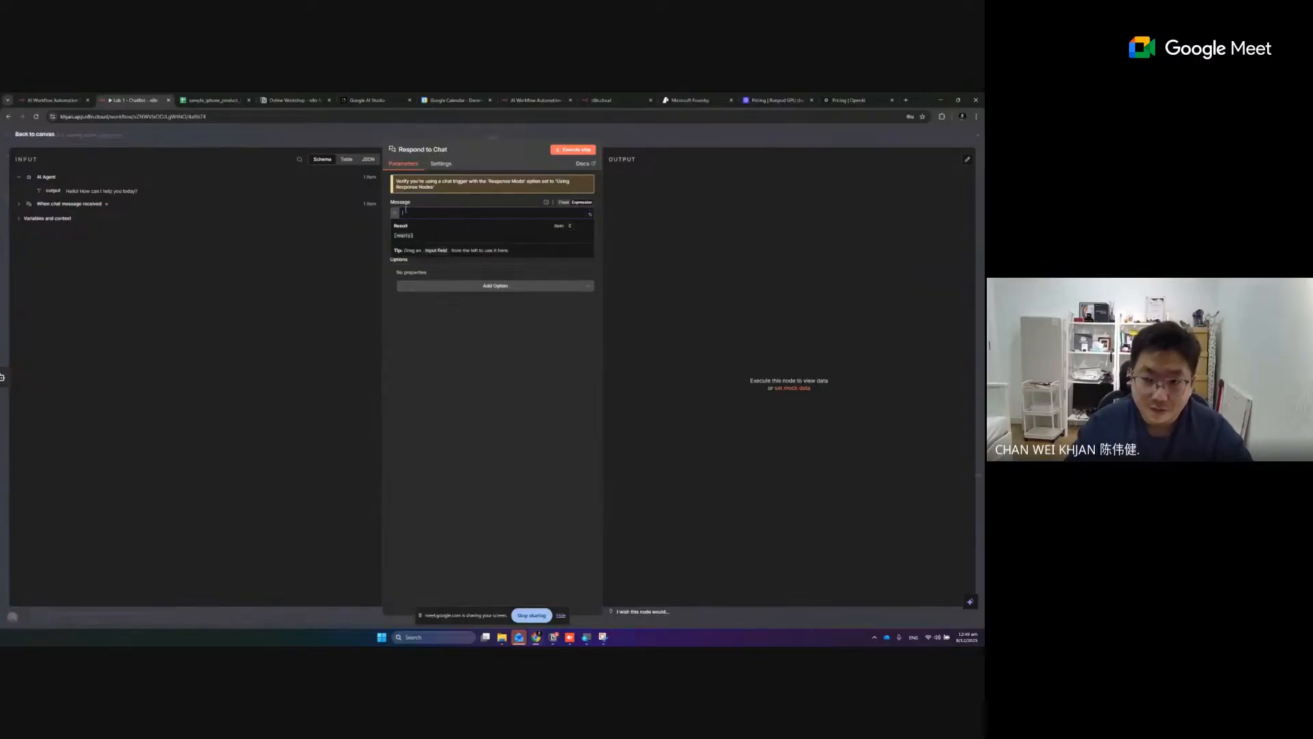
- Map the AI Agent's output value into the Respond to Chat message as {{ $json.output }}
left_click(22, 206)
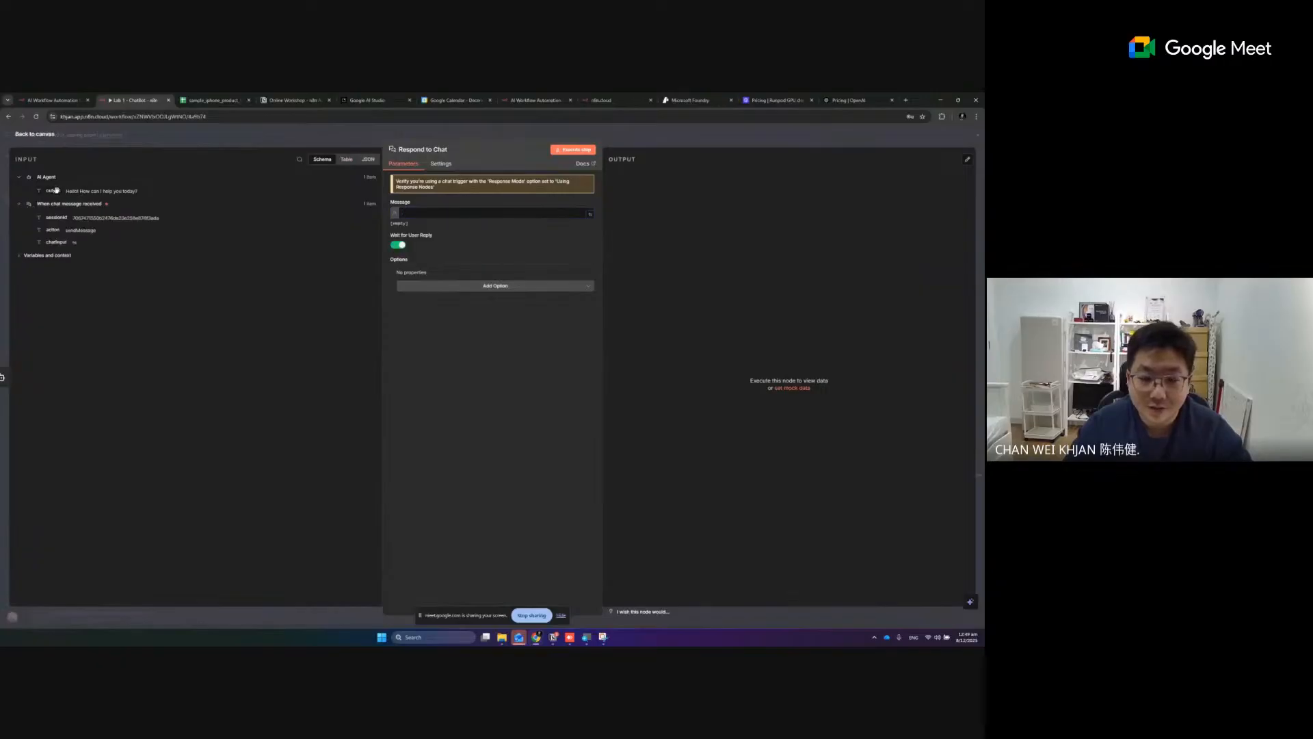
left_click_drag(56, 191, 405, 214)
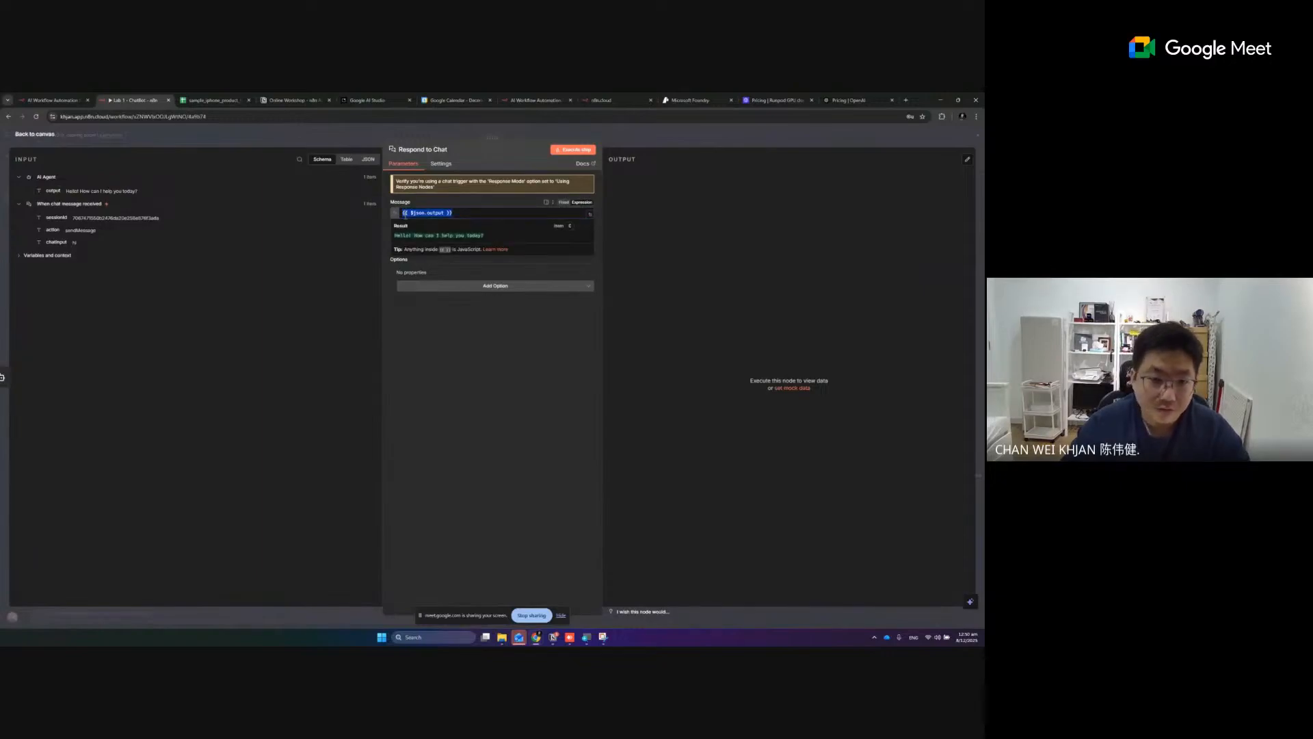
left_click(527, 360)
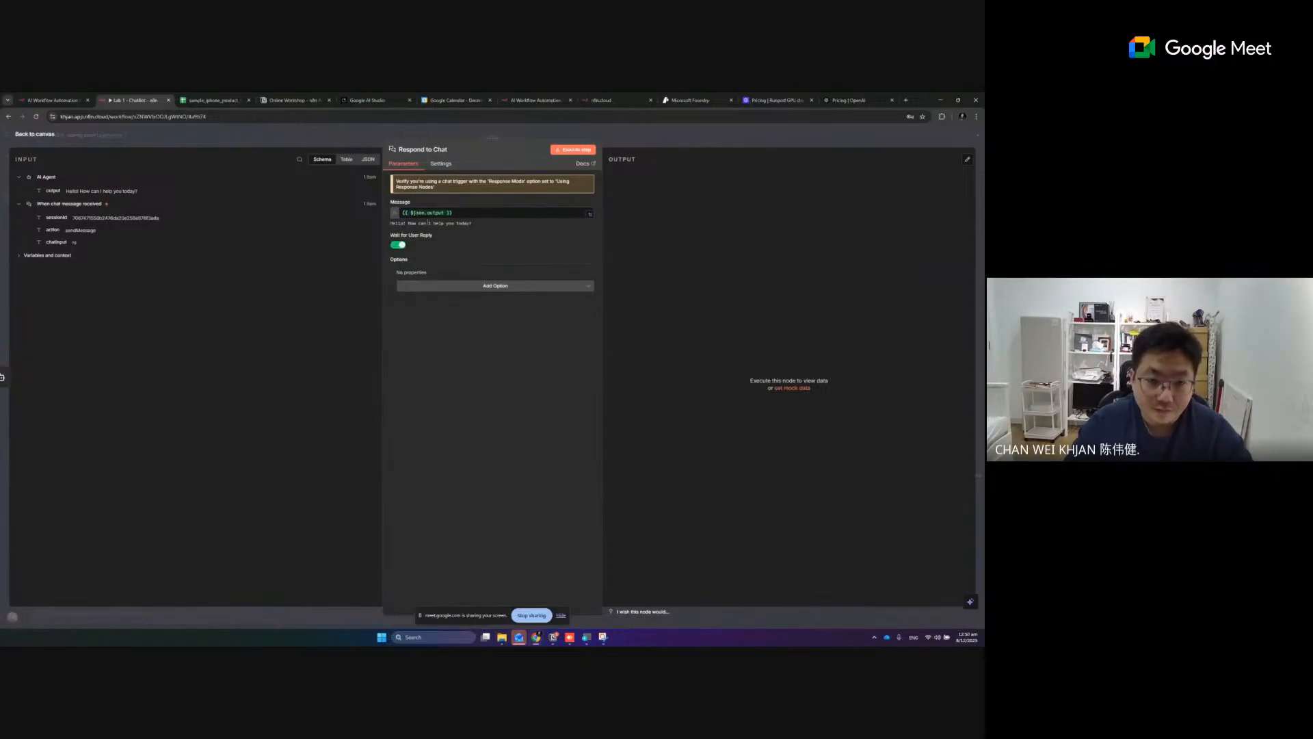
- Switch to Snipping Tool and capture the Respond to Chat node's input data and parameters
left_click(603, 637)
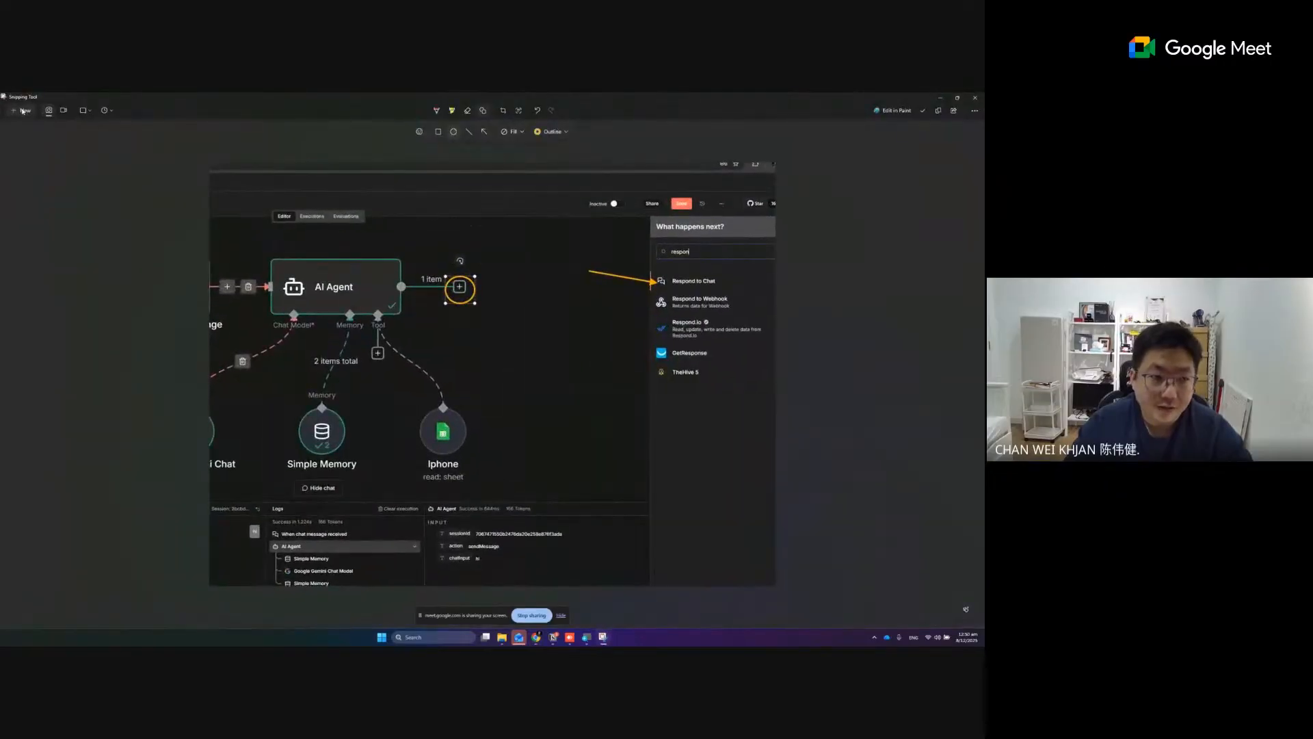
left_click(22, 110)
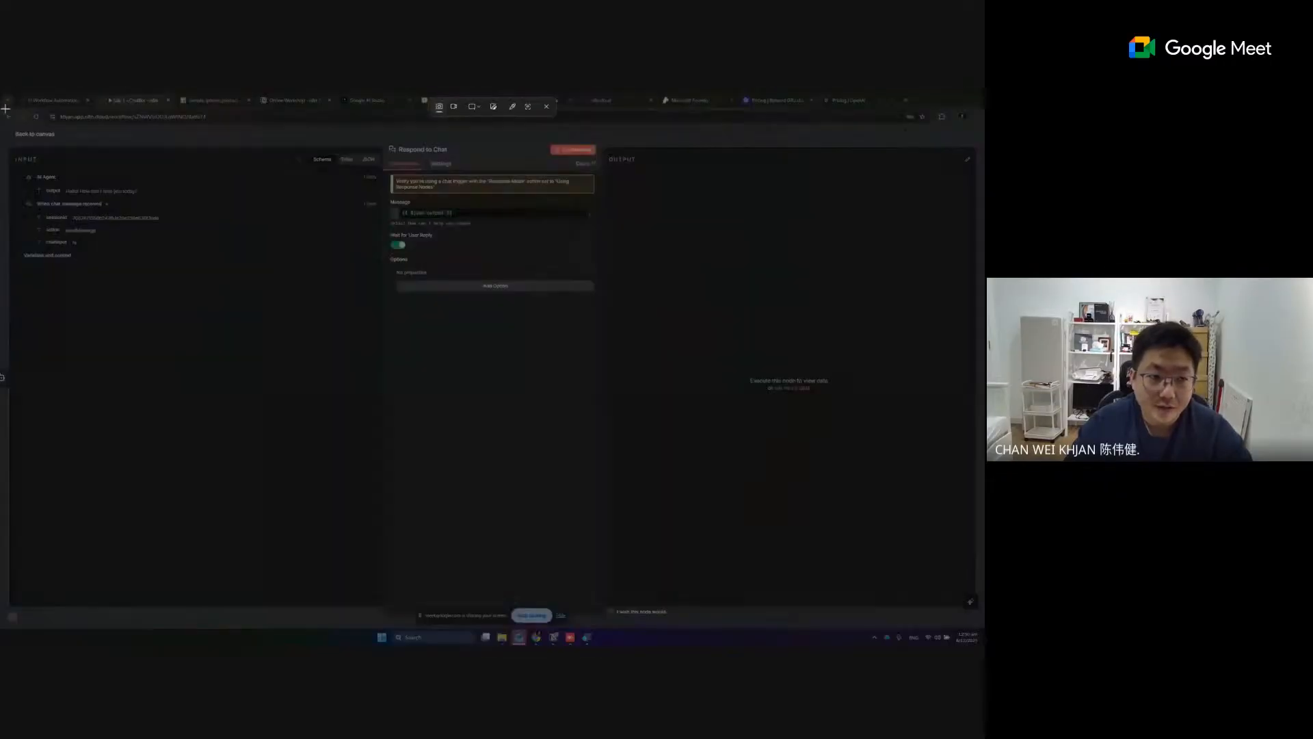
left_click_drag(5, 108, 665, 433)
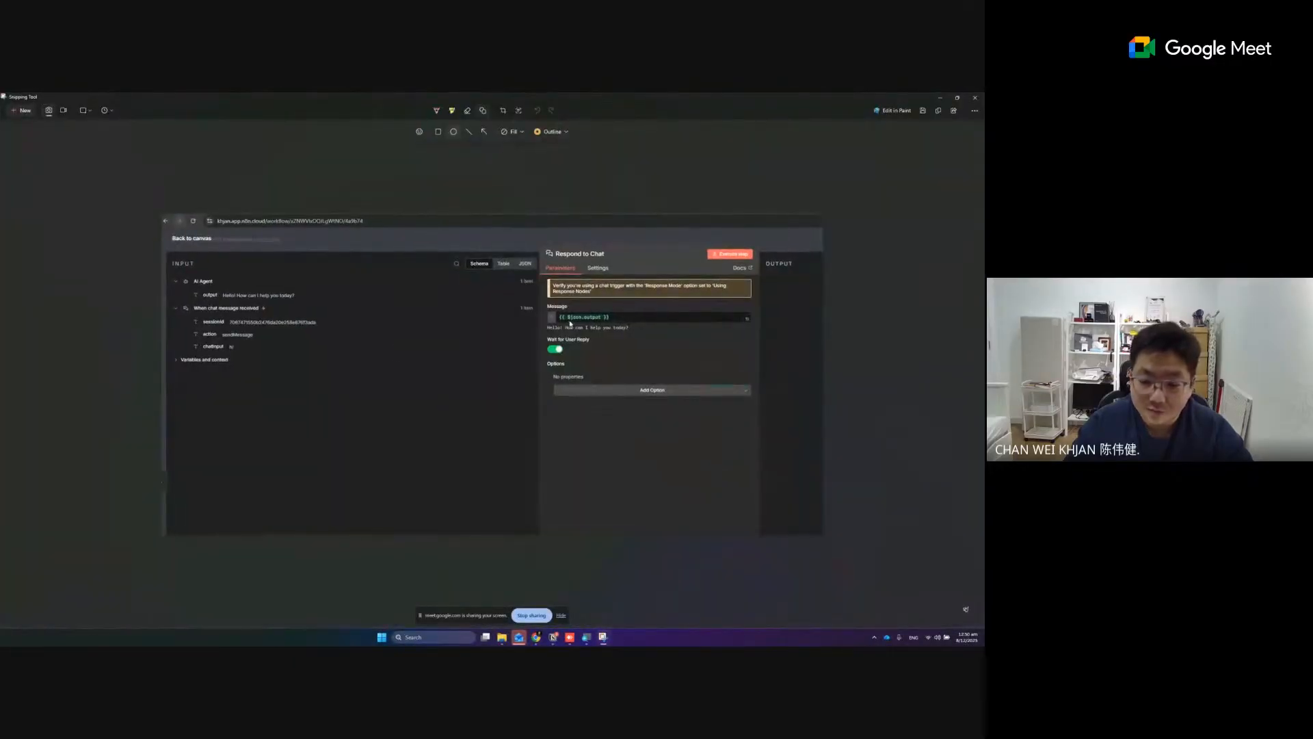
- Mark the capture with an arrow from the AI Agent's output to the Message field, copy the image and close Snipping Tool
left_click(483, 133)
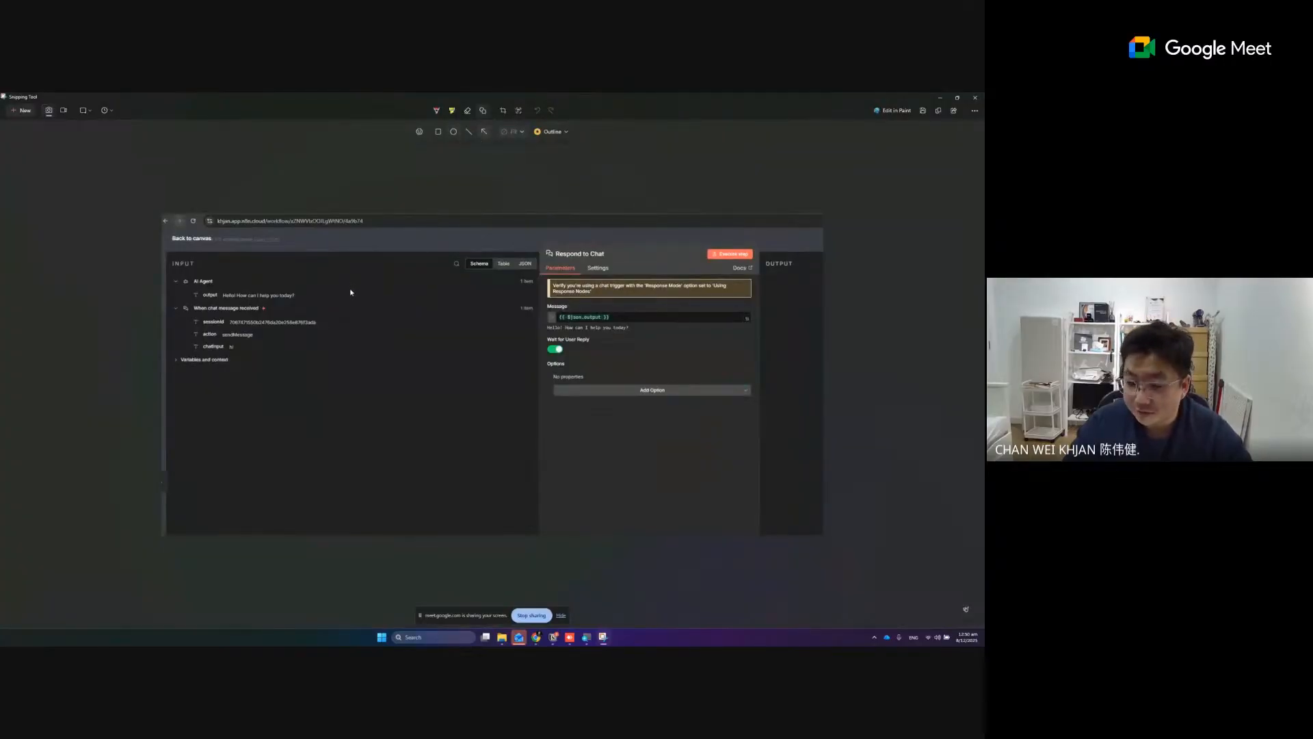
mouse_move(298, 298)
left_mouse_down()
mouse_move(424, 296)
mouse_move(551, 317)
left_mouse_up()
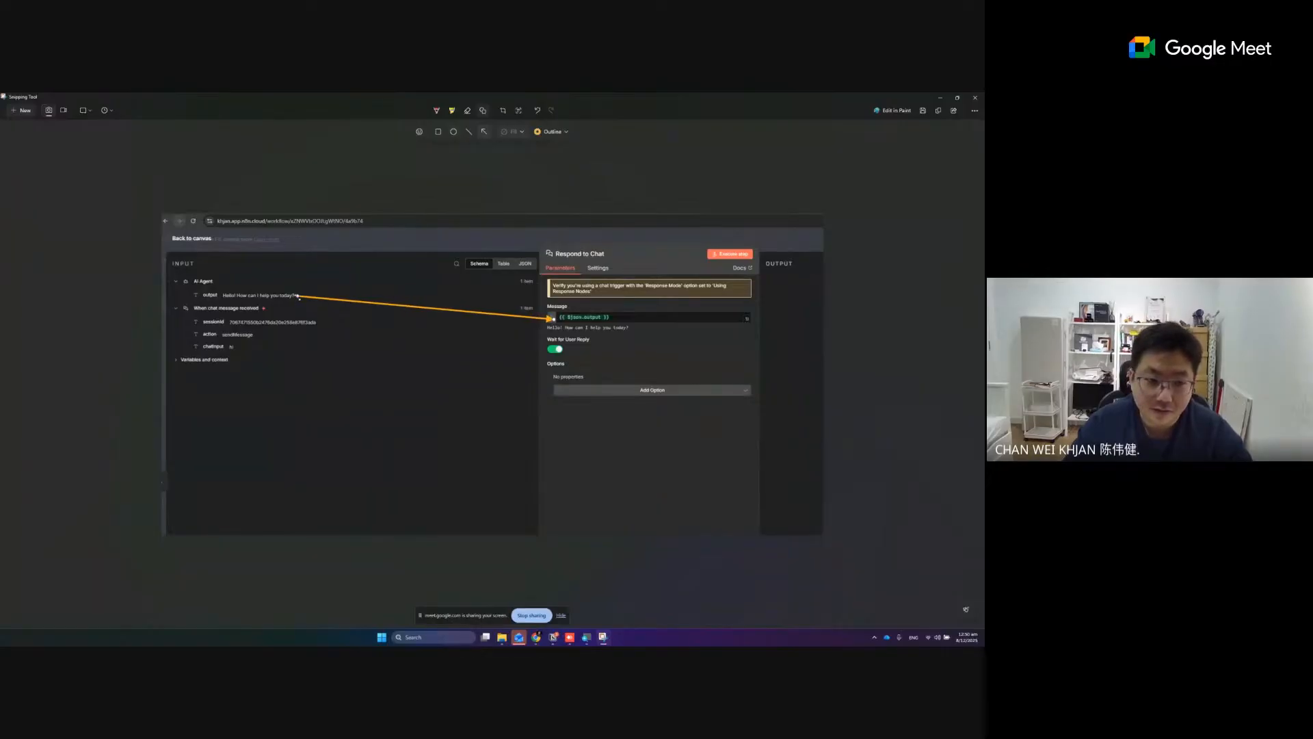
left_click_drag(299, 297, 214, 302)
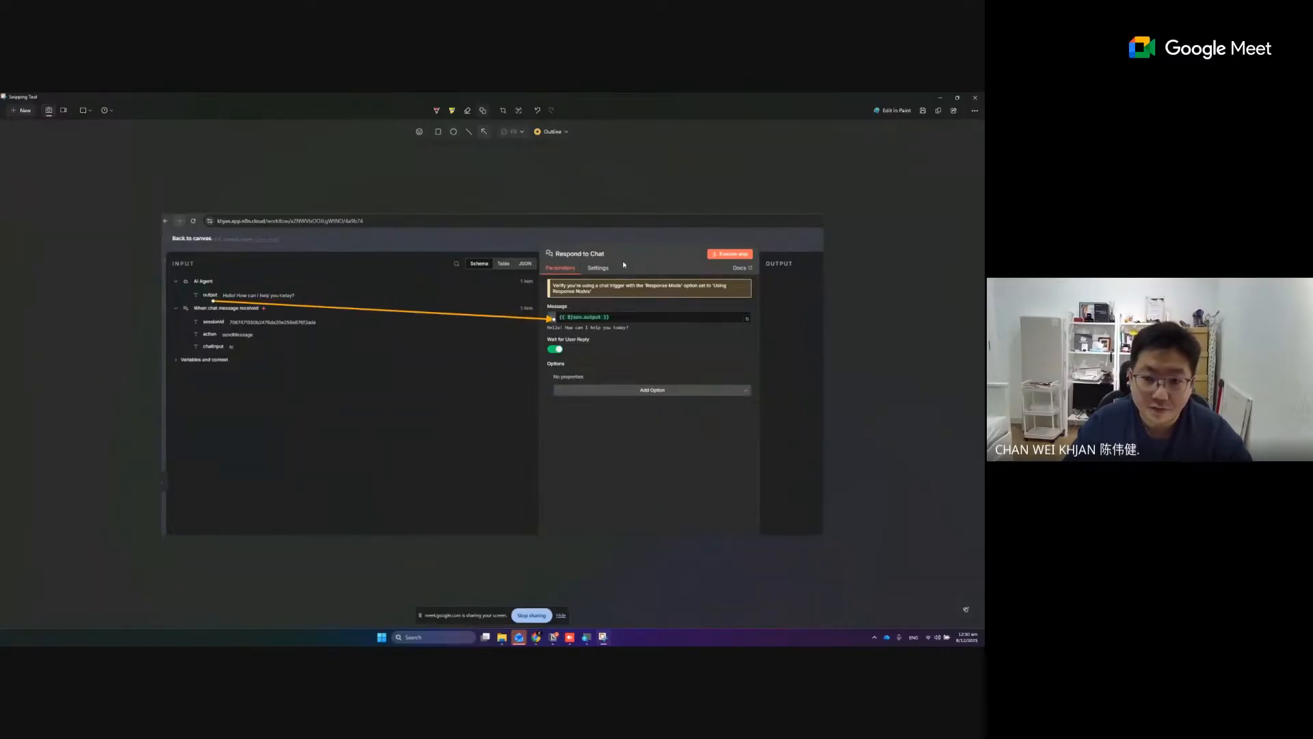
left_click(938, 110)
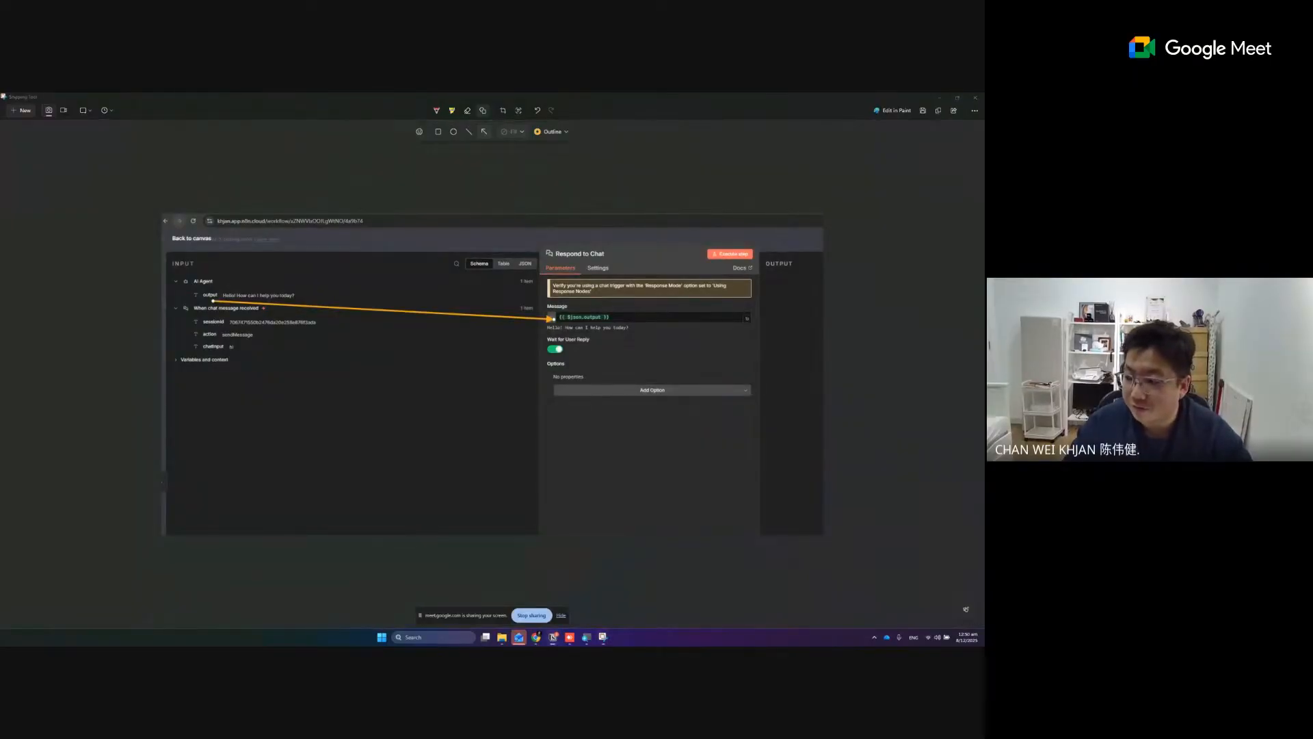
left_click(975, 98)
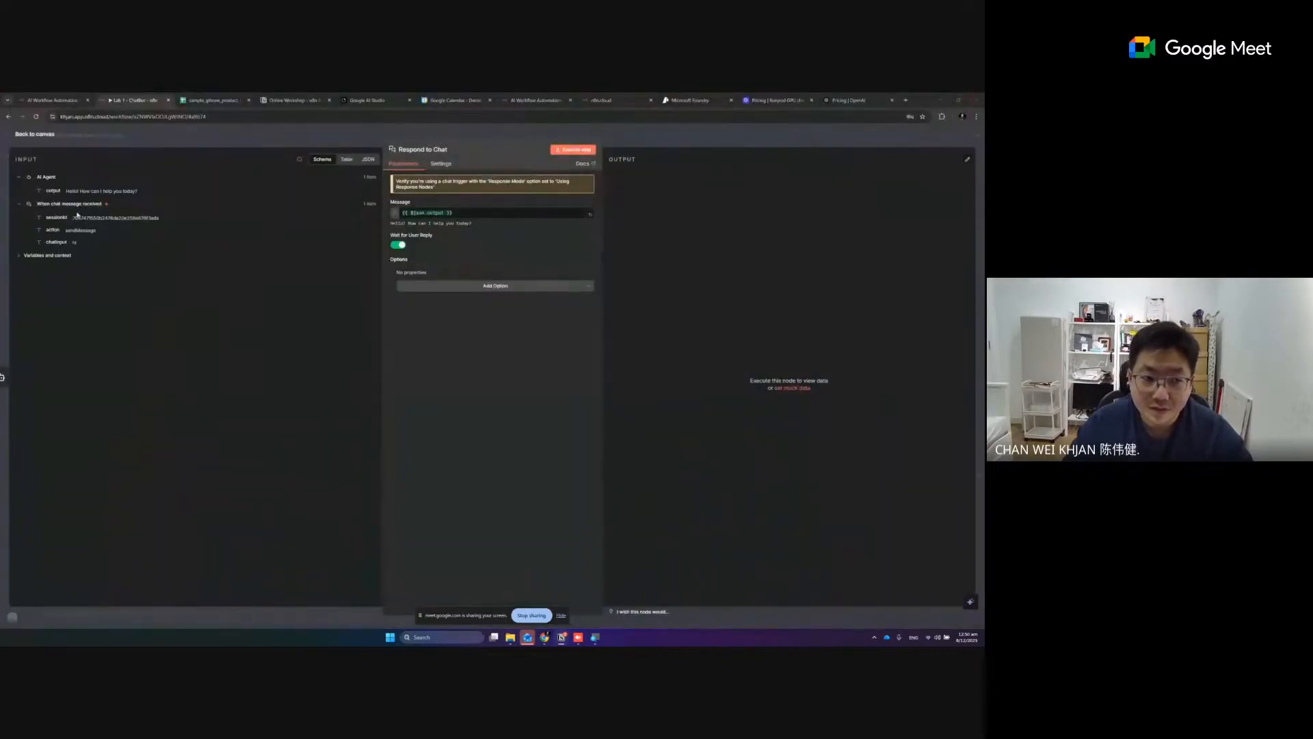
- Return to the canvas, reopen the Respond to Chat node and execute that step on its own
left_click(34, 134)
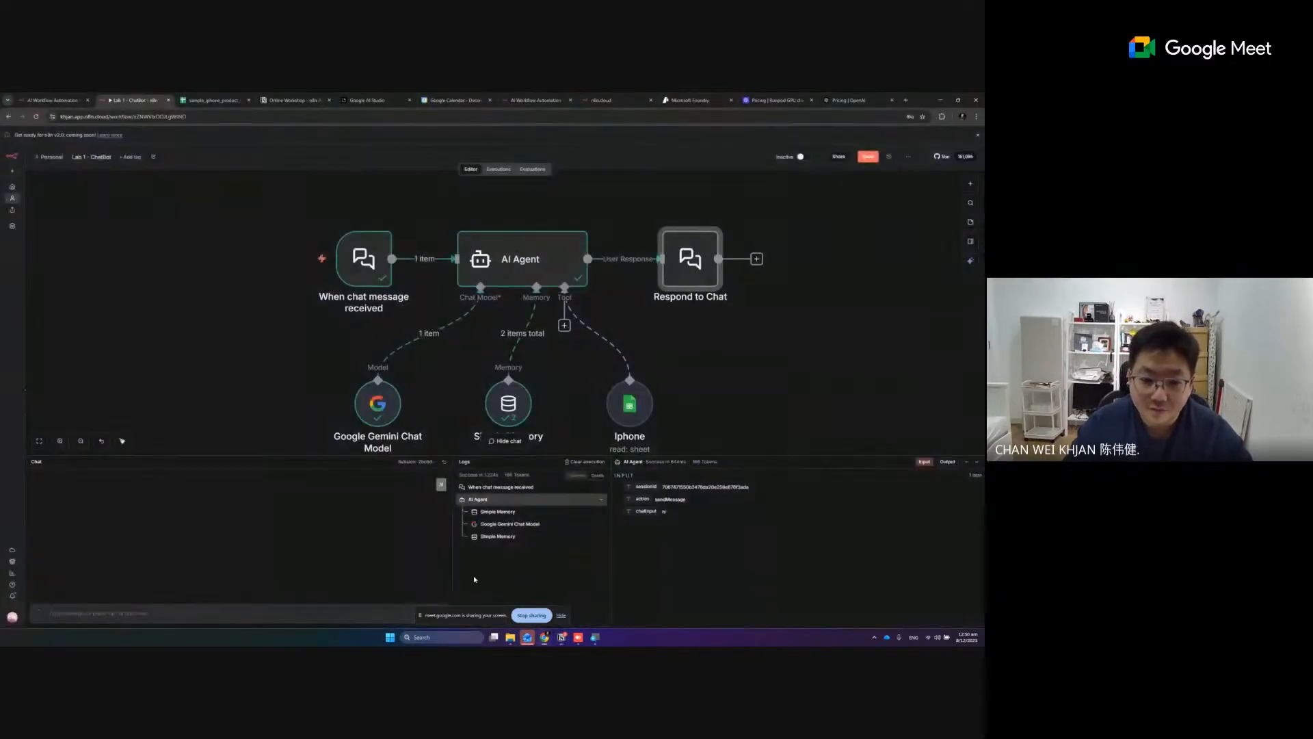
left_click(726, 341)
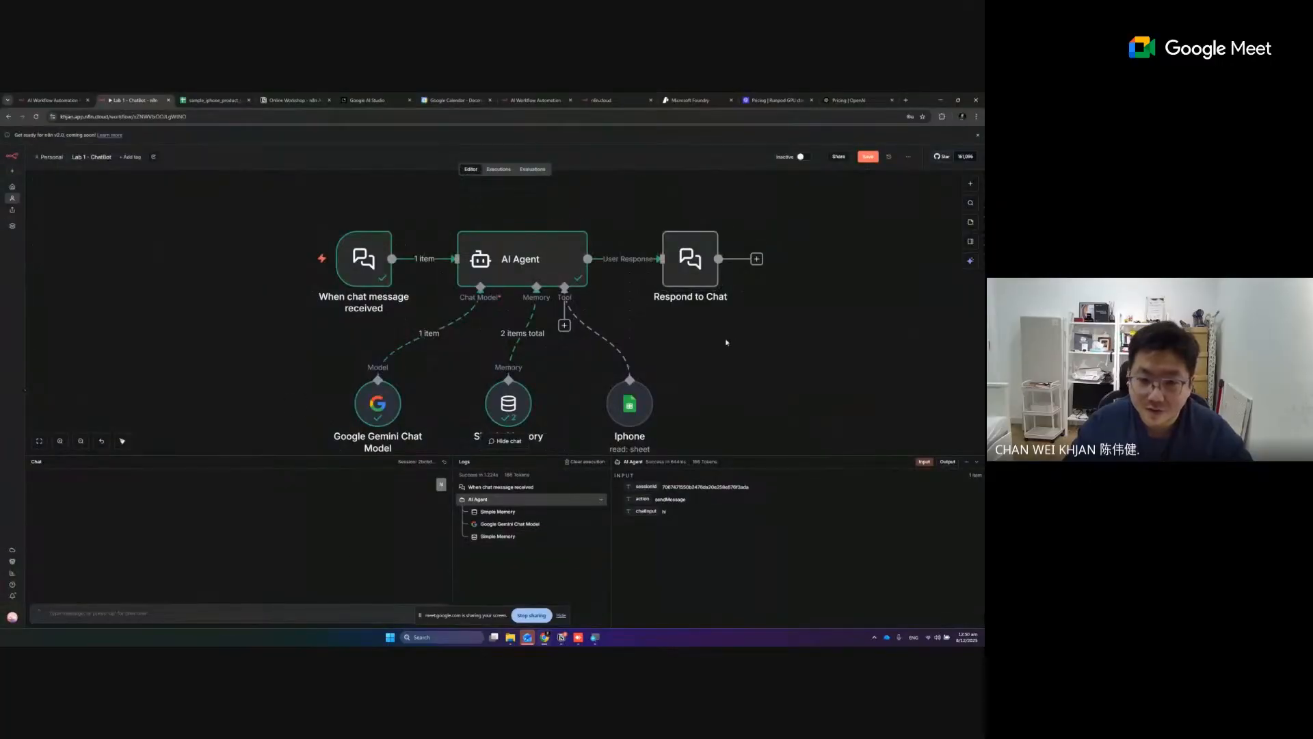
double_click(690, 273)
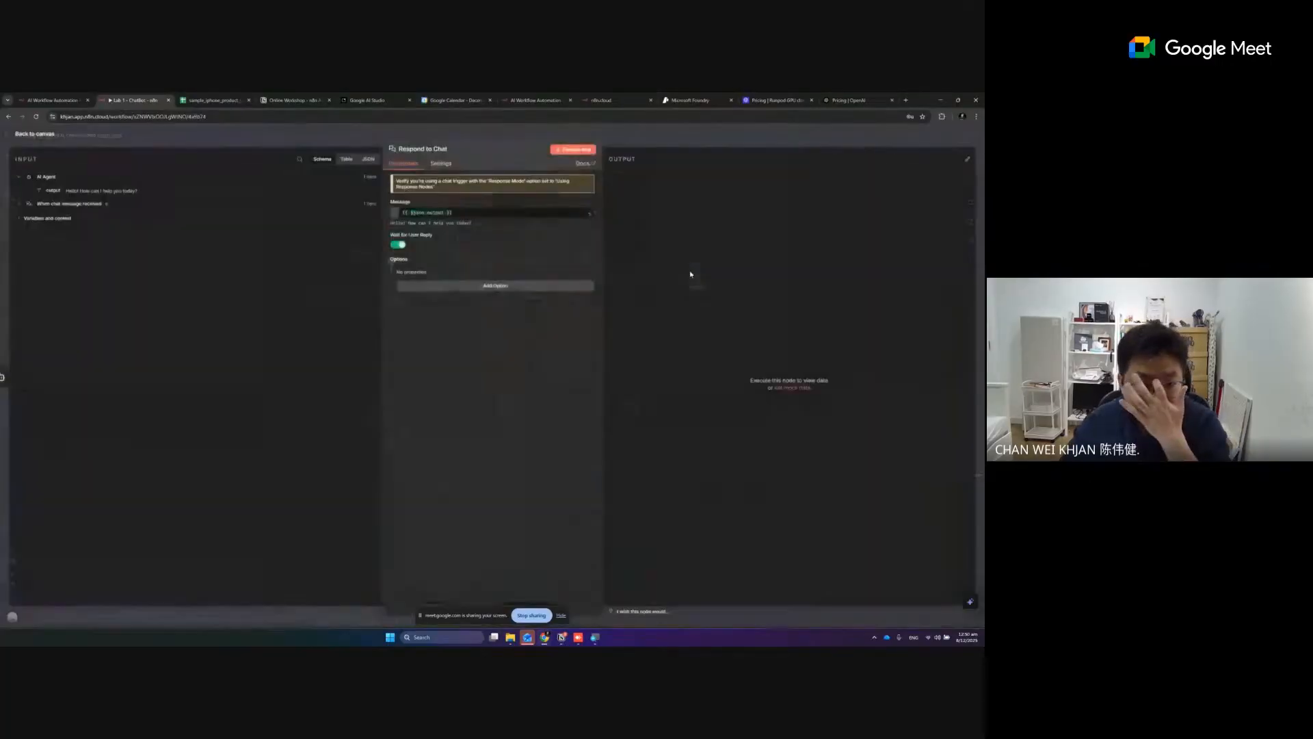
left_click(580, 151)
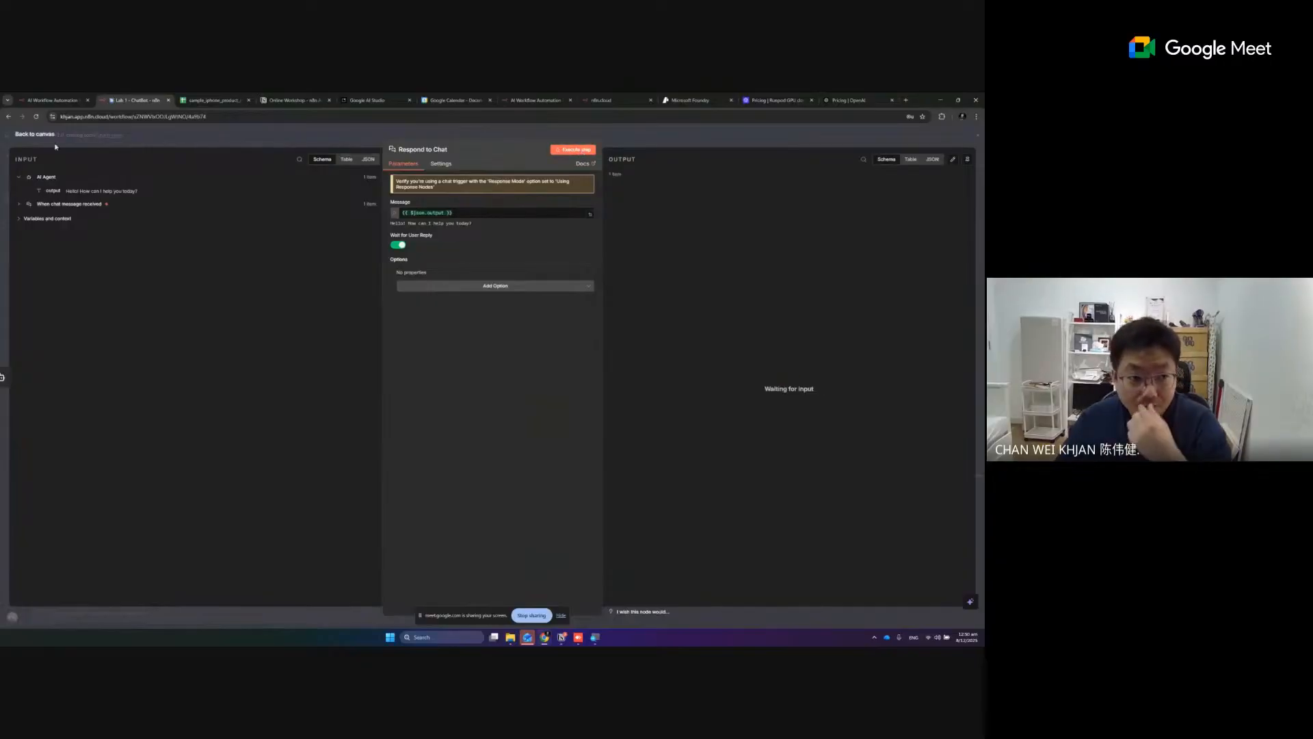
- Reopen the Respond to Chat node from the canvas and switch Wait for User Reply off and on again
left_click(35, 134)
left_click(718, 259)
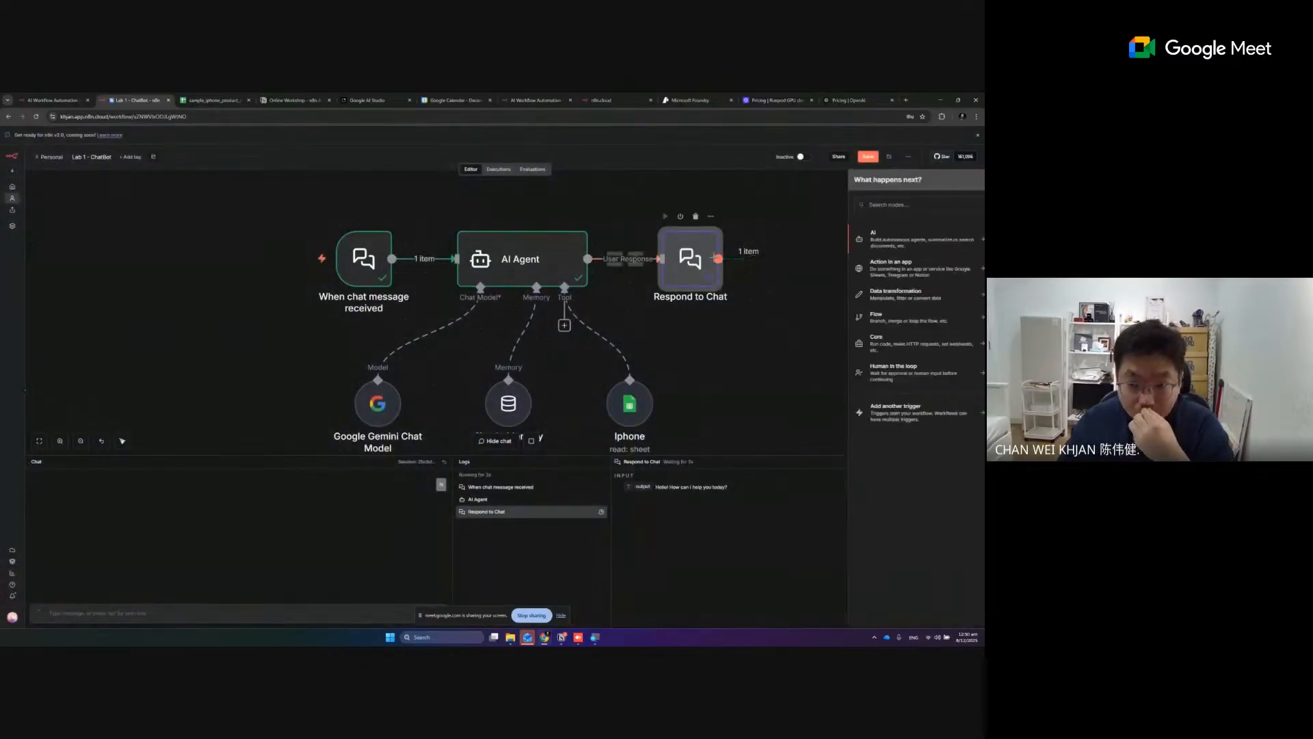
double_click(696, 261)
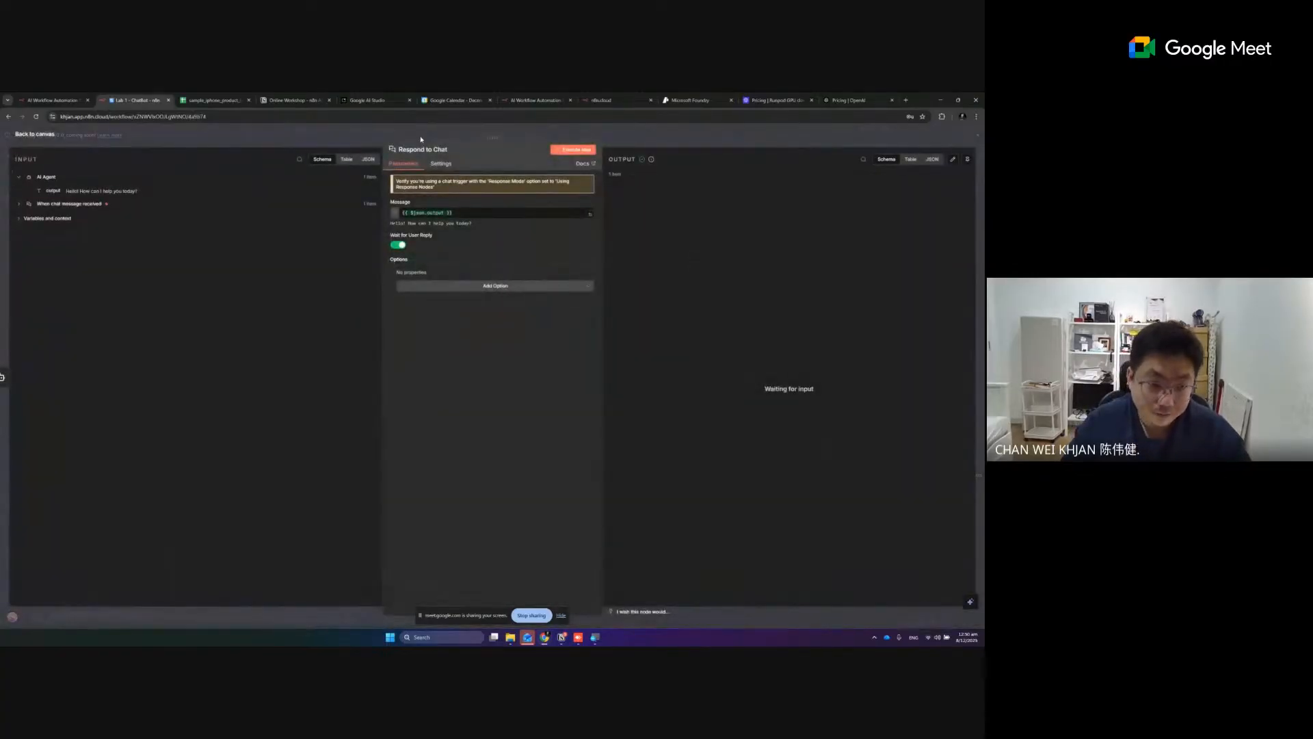
left_click(395, 246)
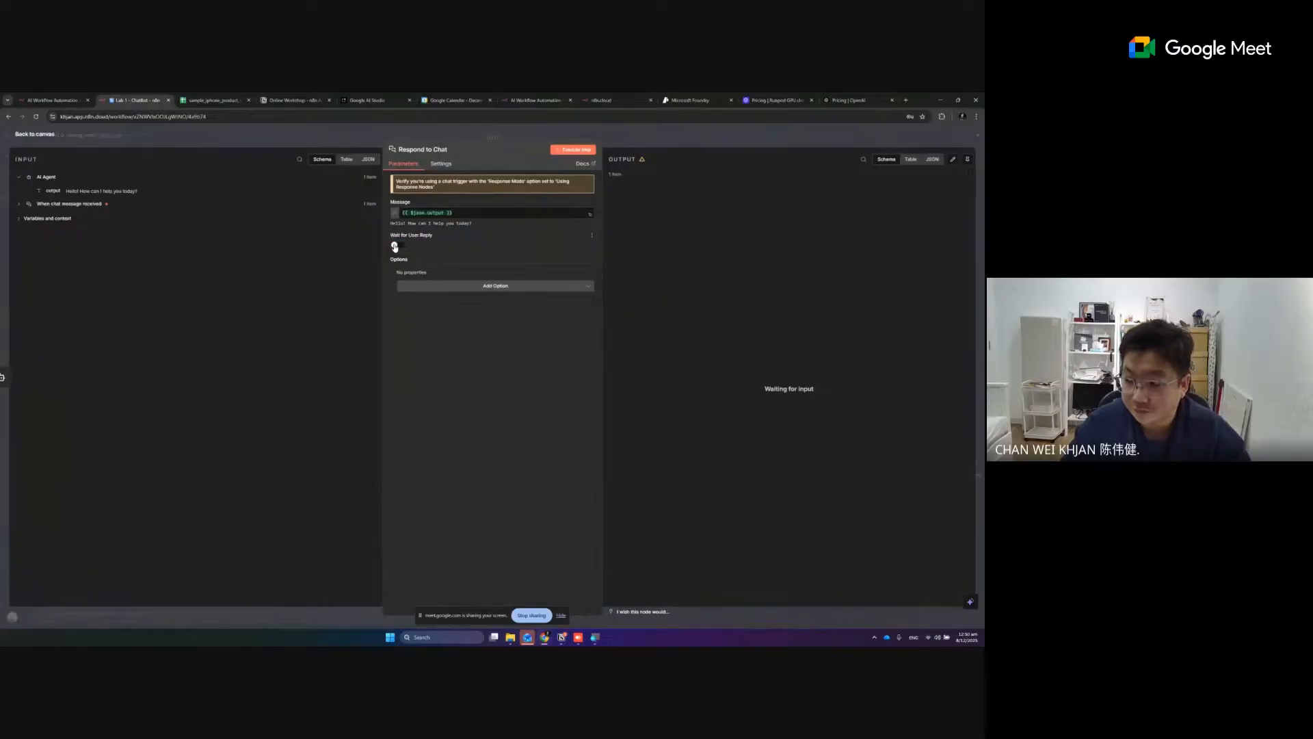
left_click(402, 246)
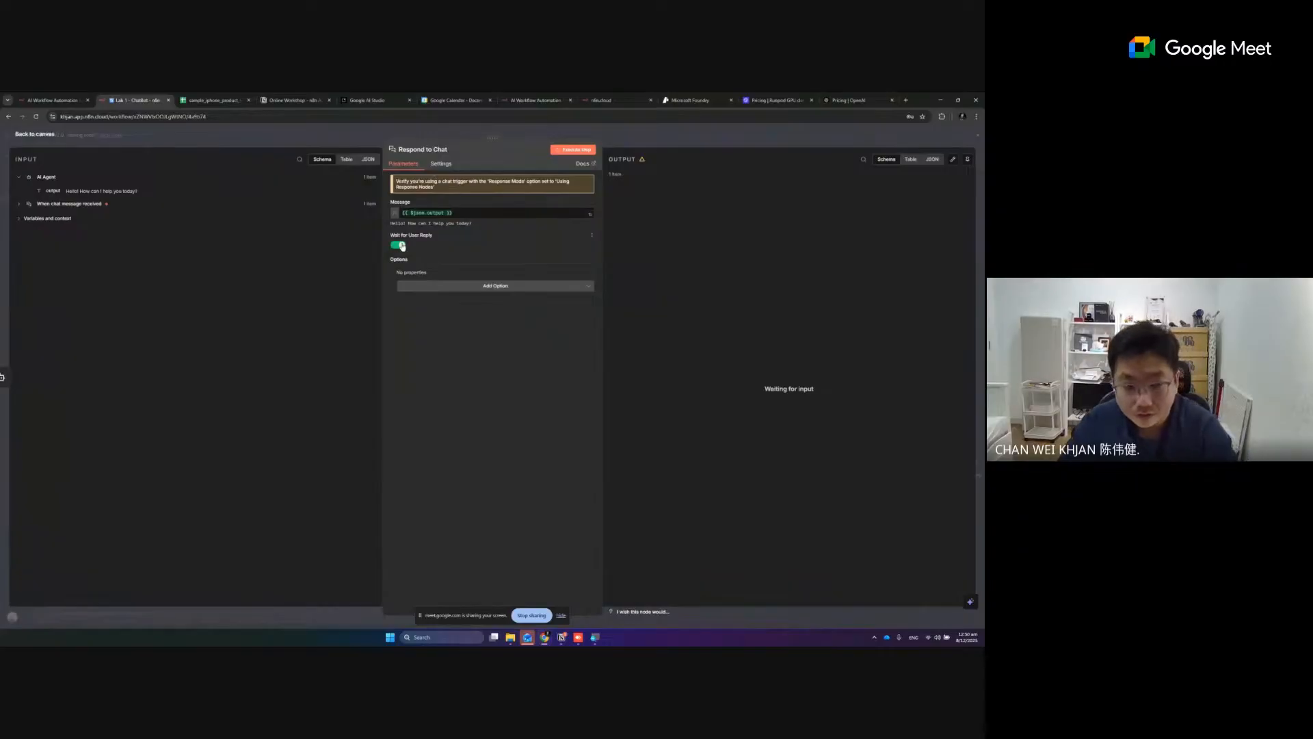
- Turn off Wait for User Reply and capture the Respond to Chat node's parameters in Snipping Tool
left_click(402, 246)
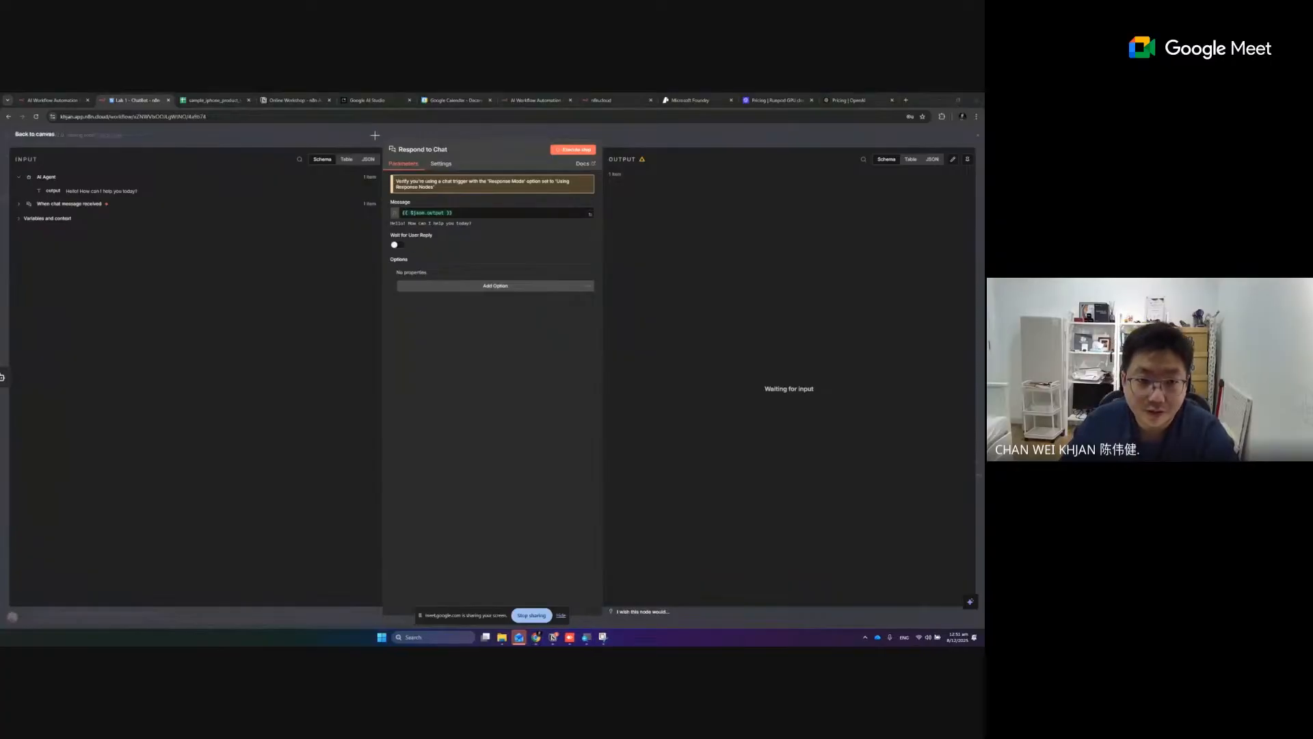
key("shift+super+s")
left_click_drag(362, 130, 640, 393)
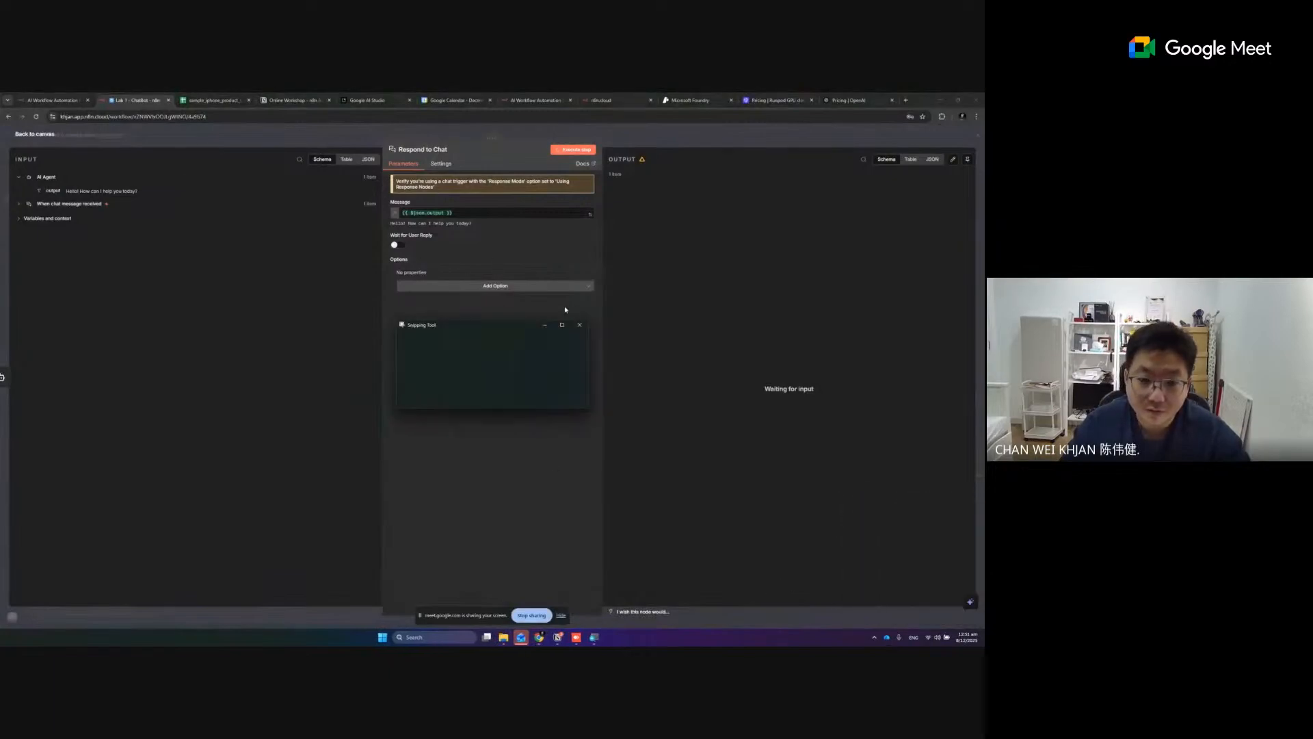
left_click(824, 326)
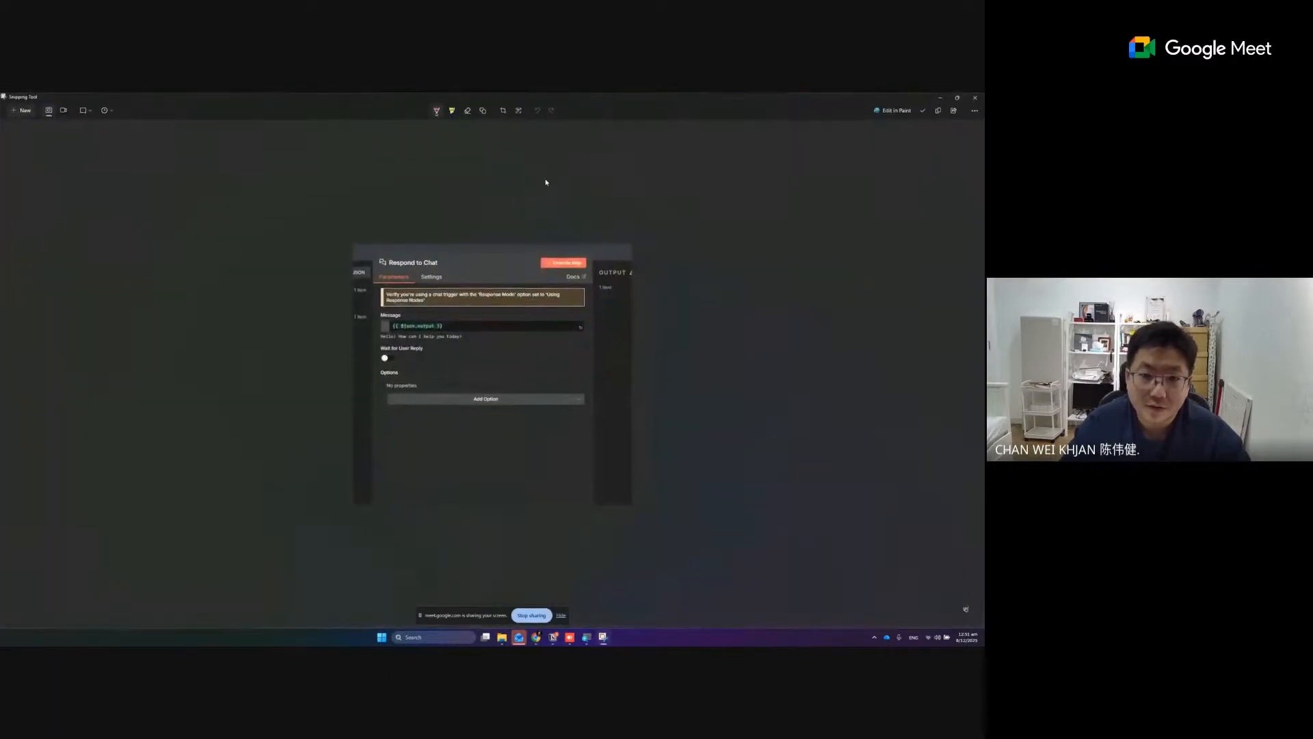
- Add an arrow pointing to the Wait for User Reply switch in the capture and minimize Snipping Tool
left_click(484, 111)
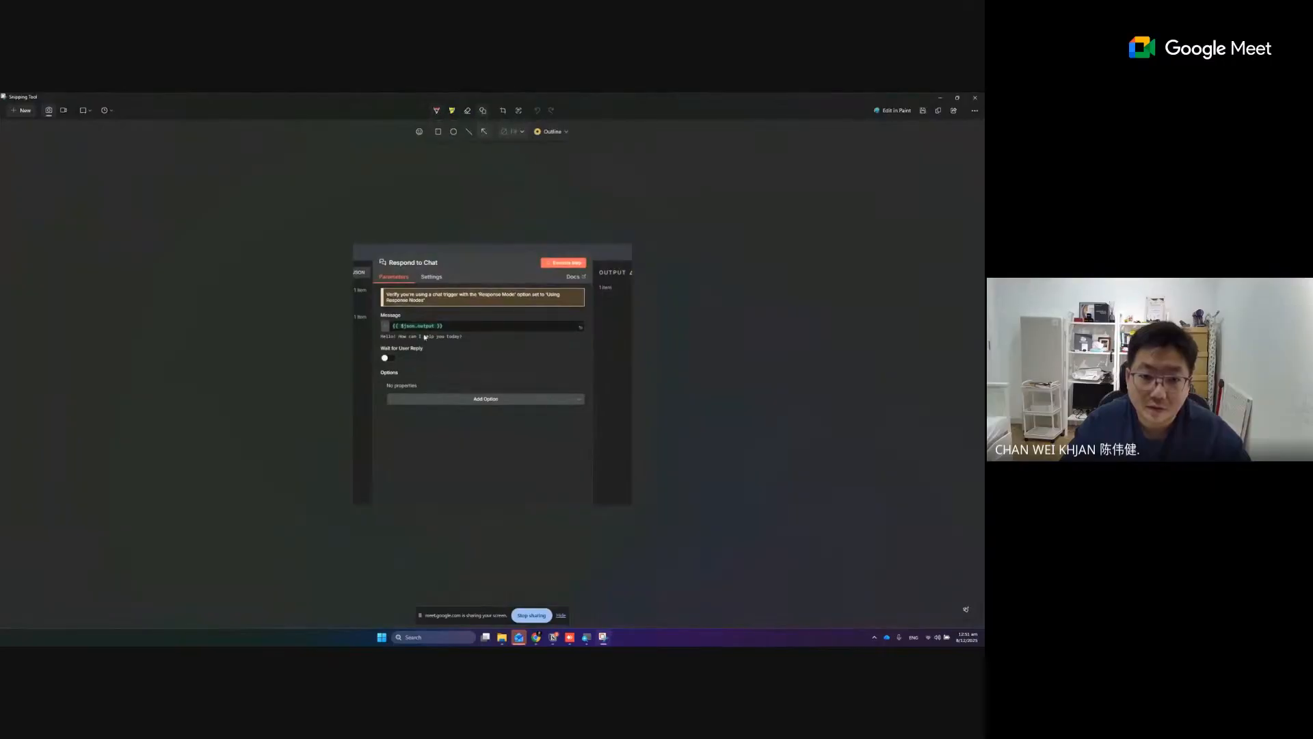
left_click_drag(432, 340, 396, 356)
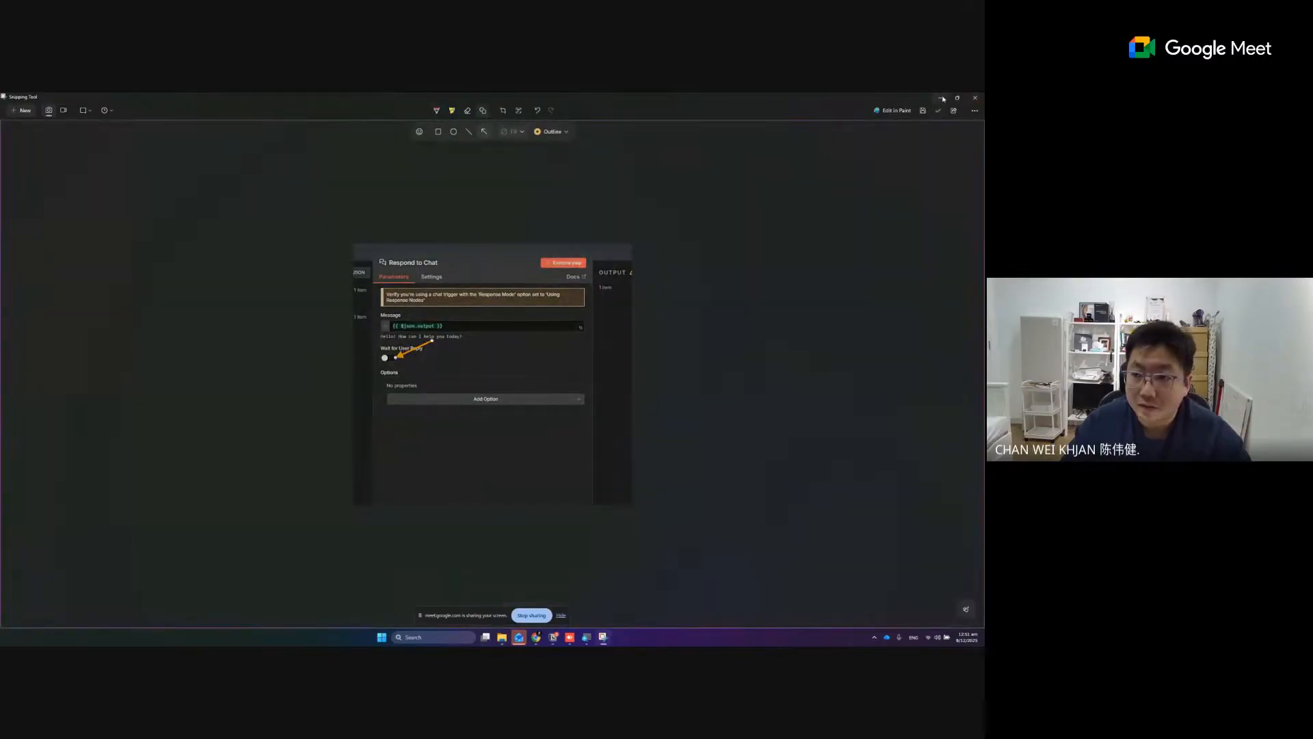
left_click(943, 99)
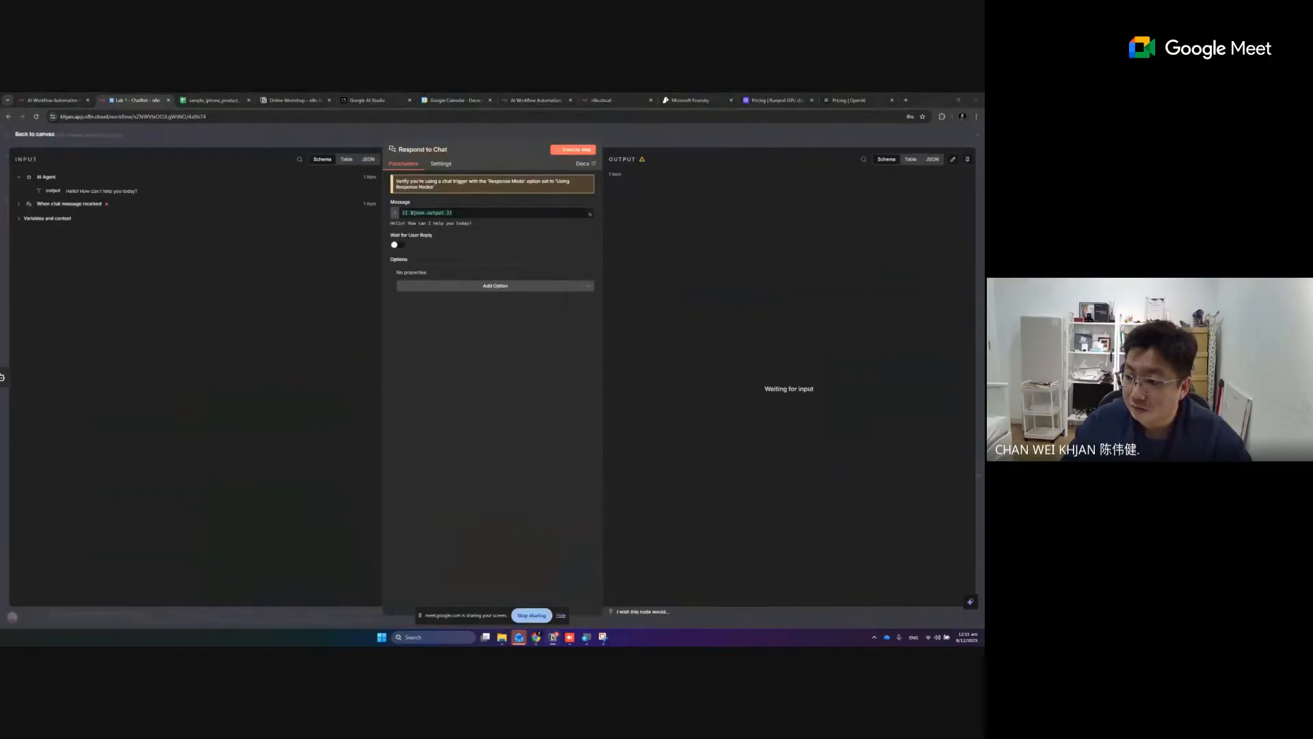
- Return to the canvas, collapse the chat and logs area, and execute the Respond to Chat step on its own
left_click(34, 135)
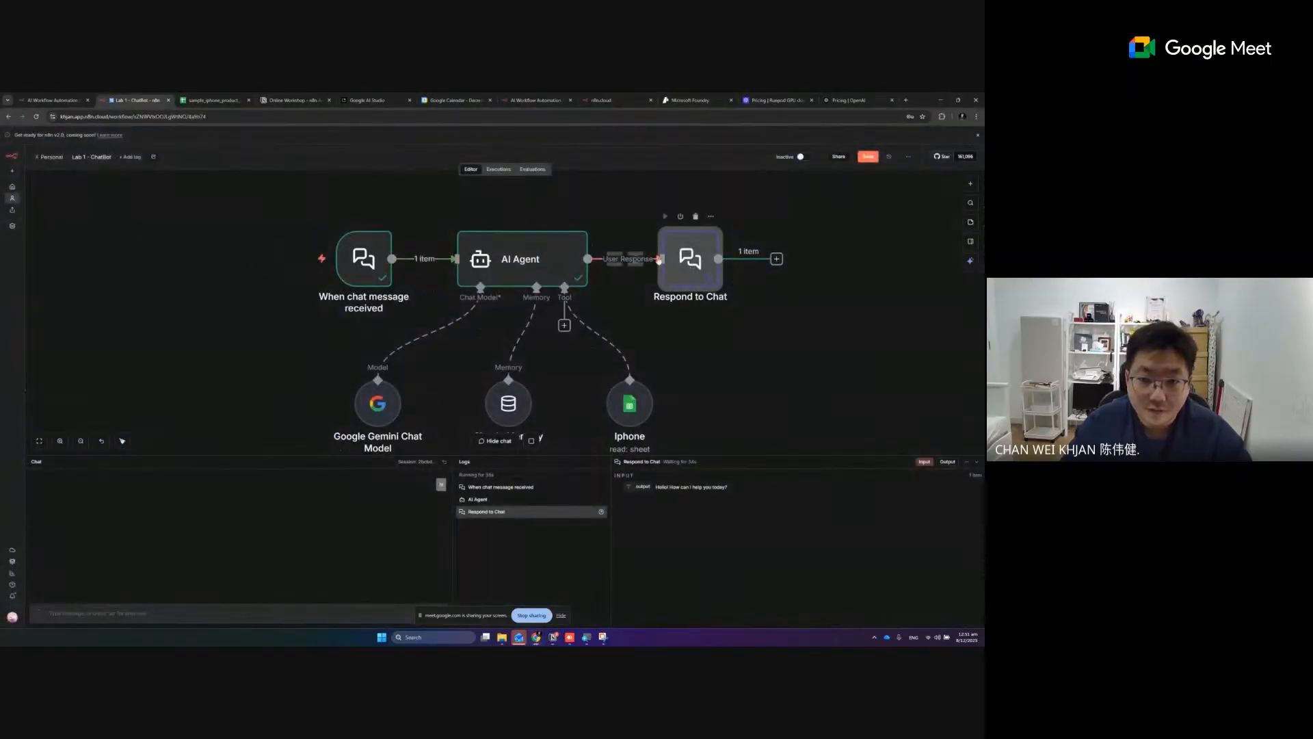
double_click(661, 260)
left_click(117, 145)
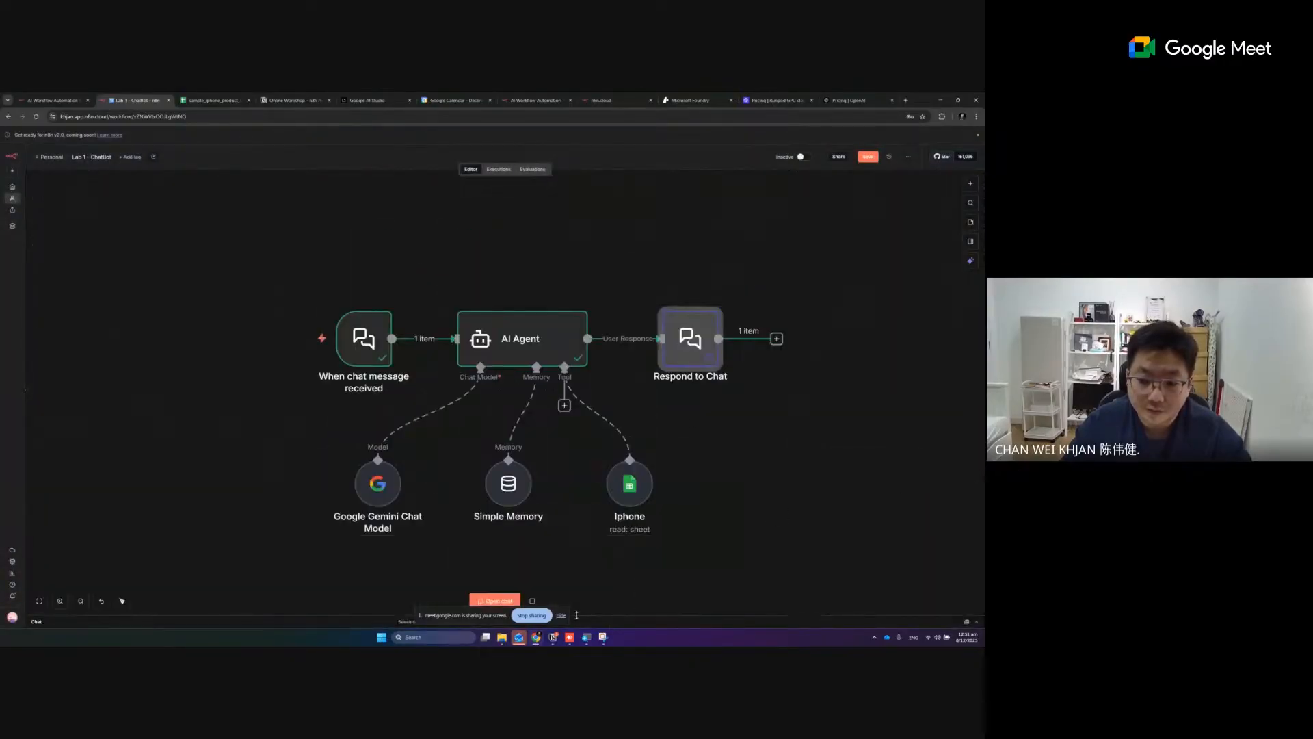
left_click(978, 463)
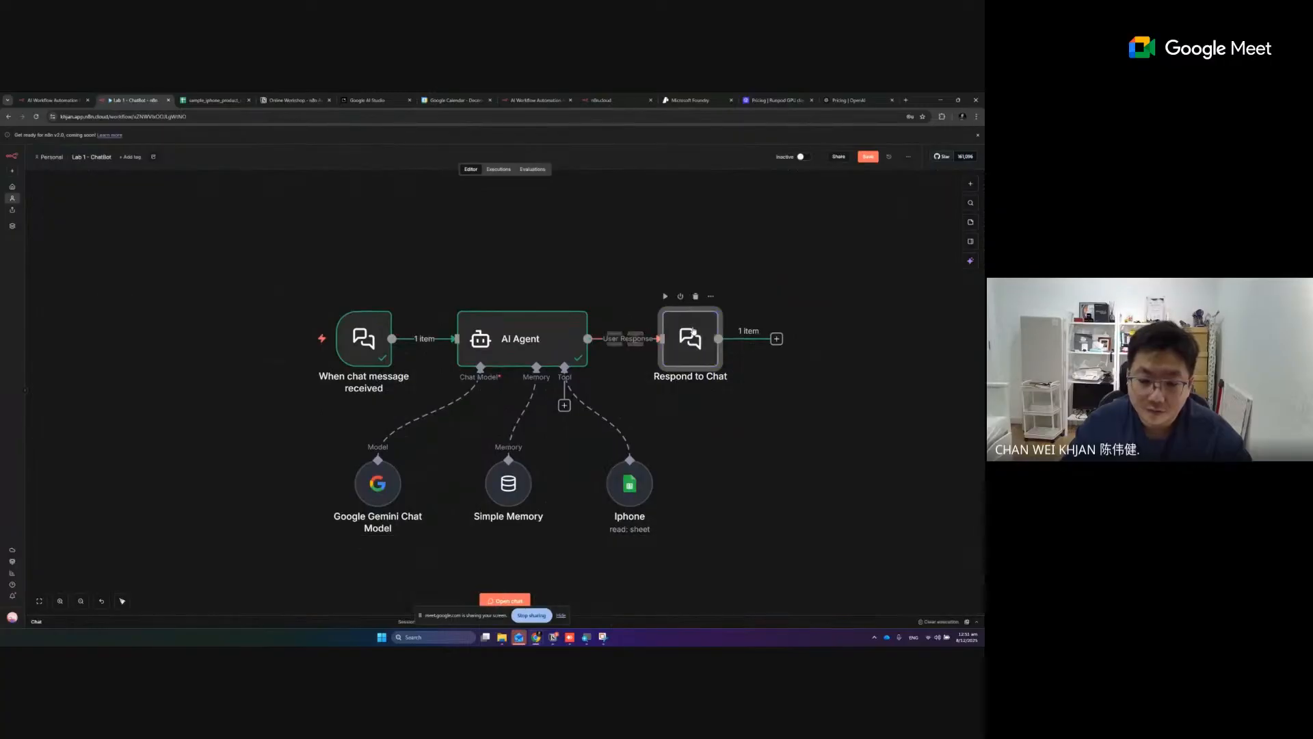
double_click(690, 338)
left_click(571, 150)
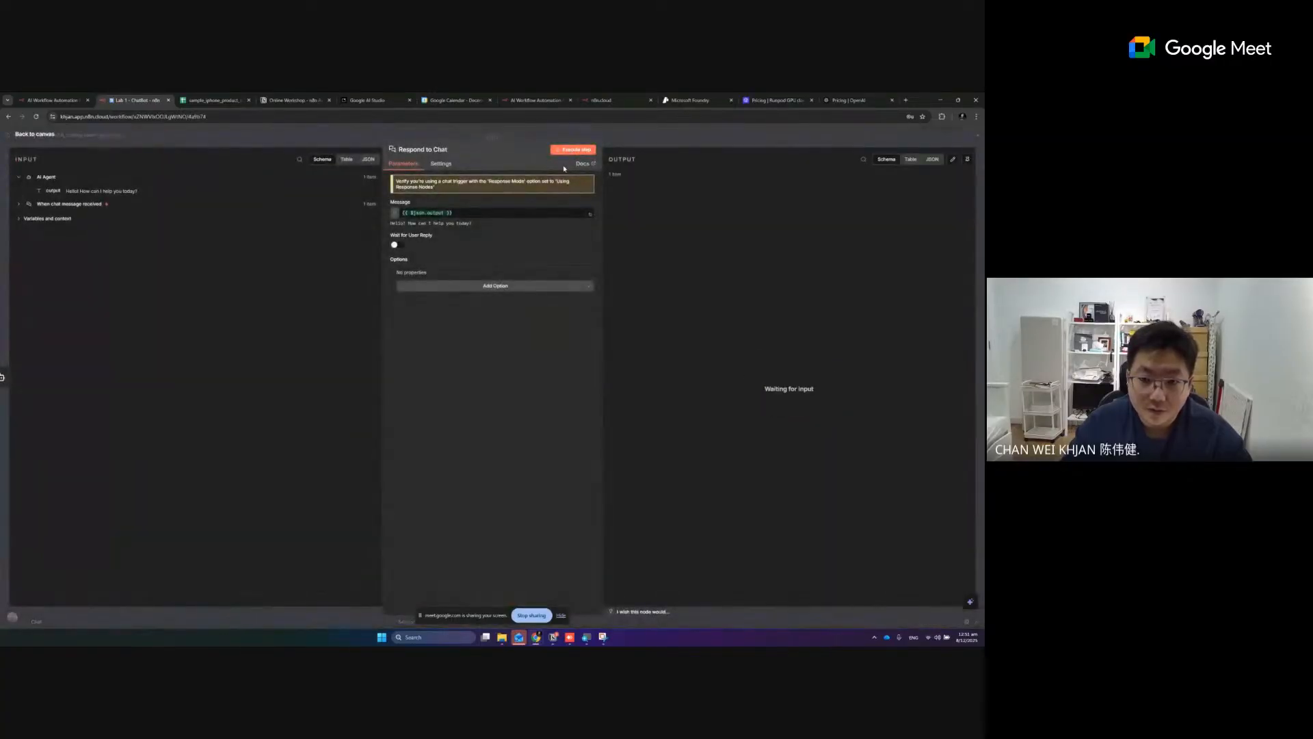
key("Escape")
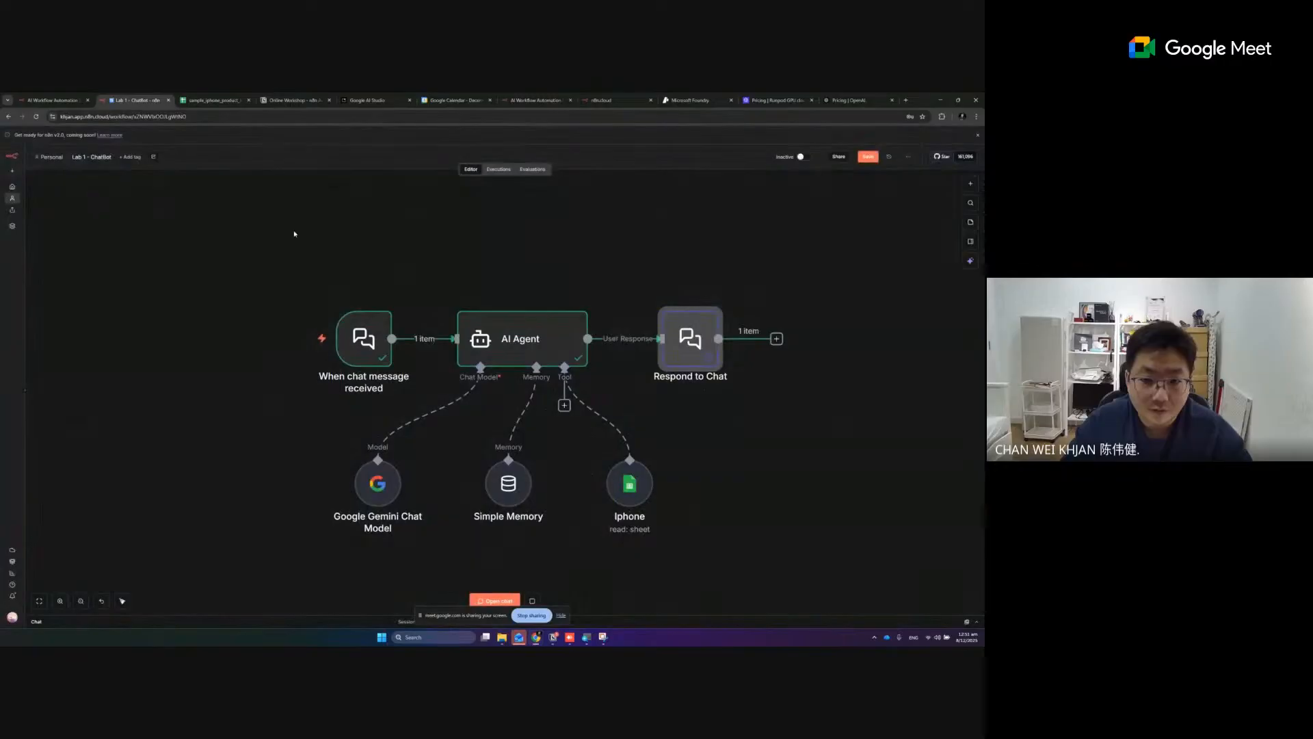
- Save the workflow and stop the execution that is waiting at the Respond to Chat node
left_click(534, 600)
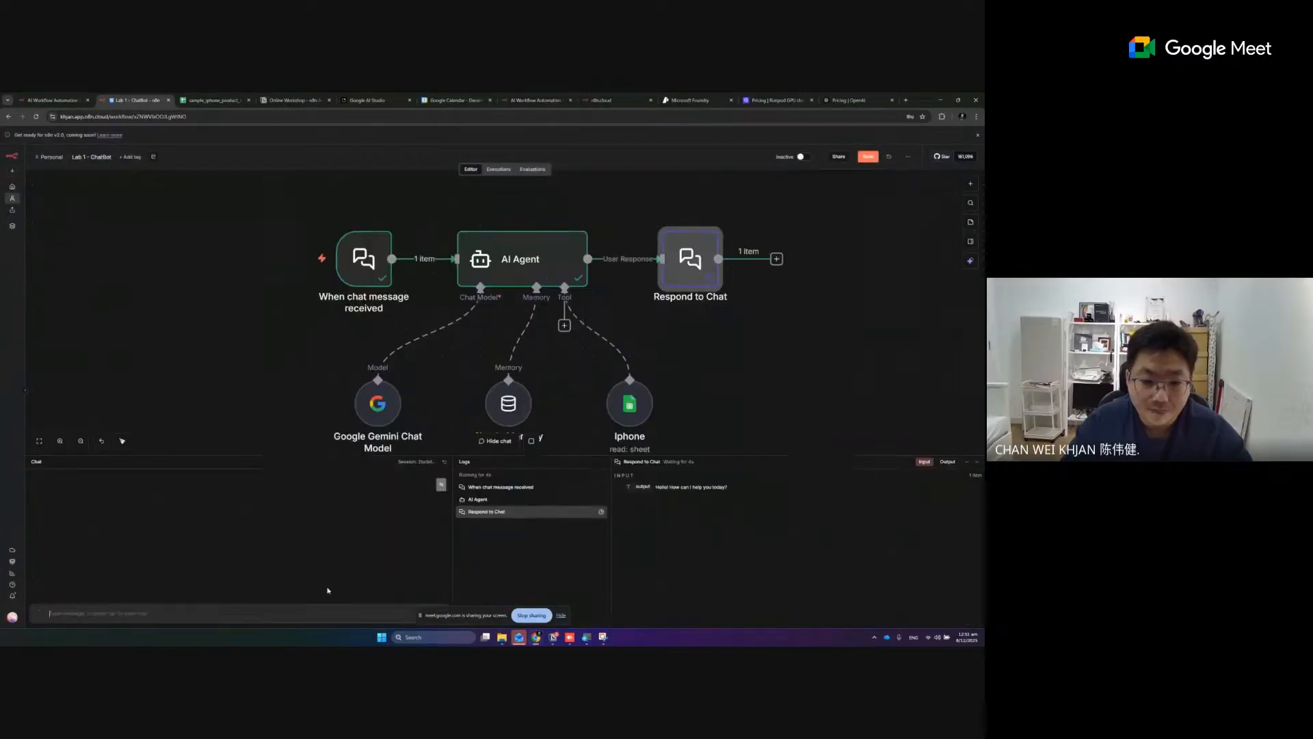
key("ctrl+s")
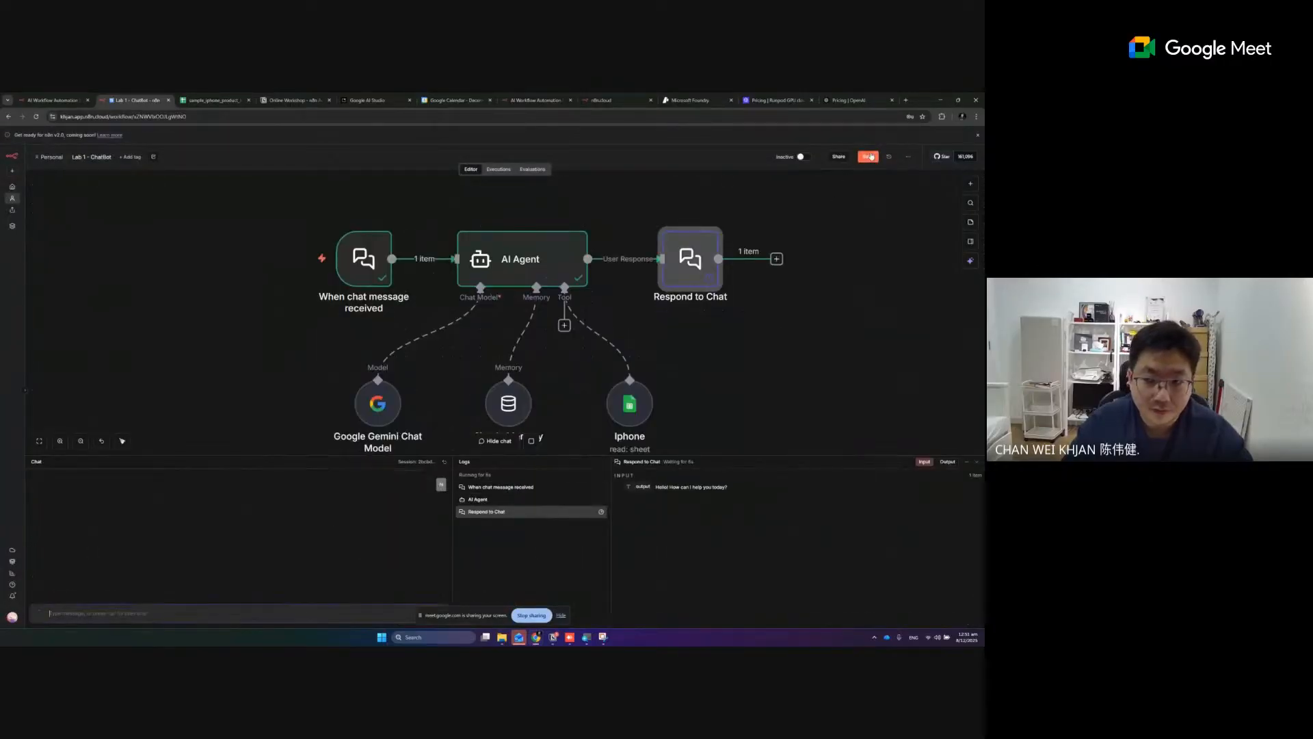
scroll(657, 405, "down", 1)
left_click(530, 441)
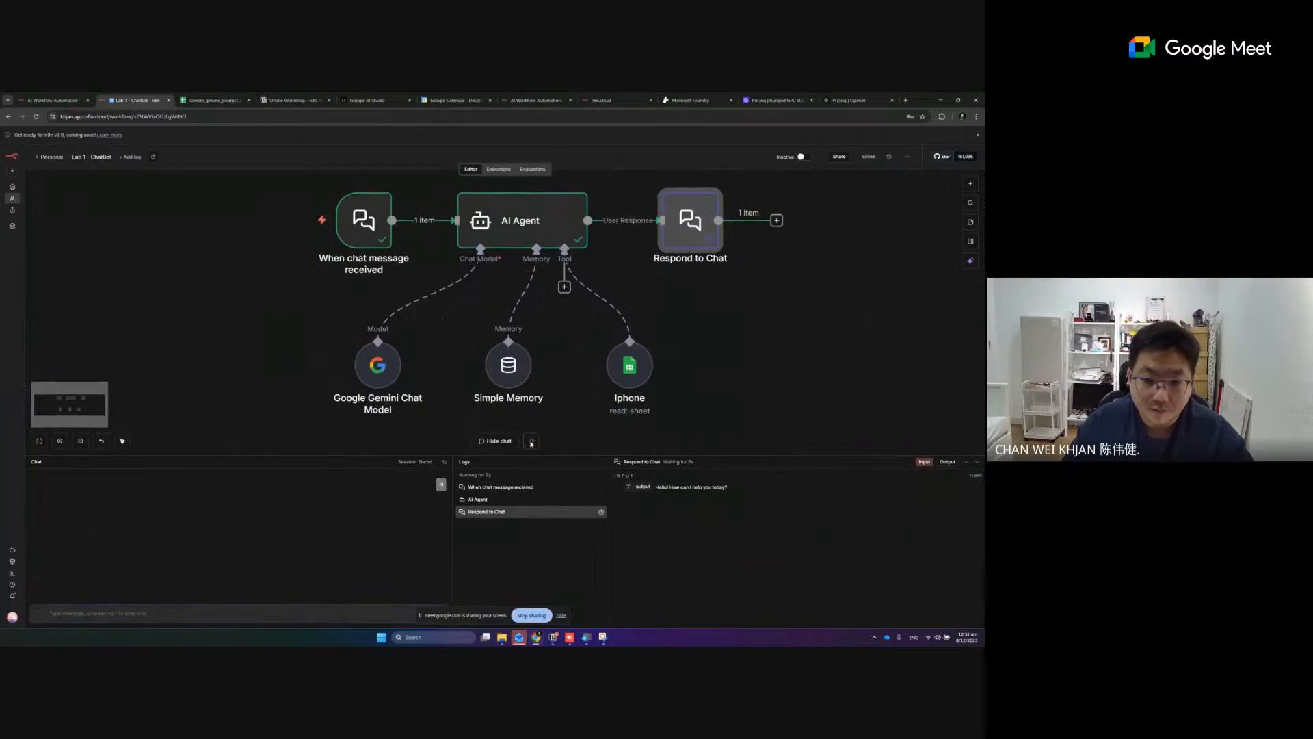
- Test the workflow by sending "good day" in the chat
left_click(371, 615)
type("good day")
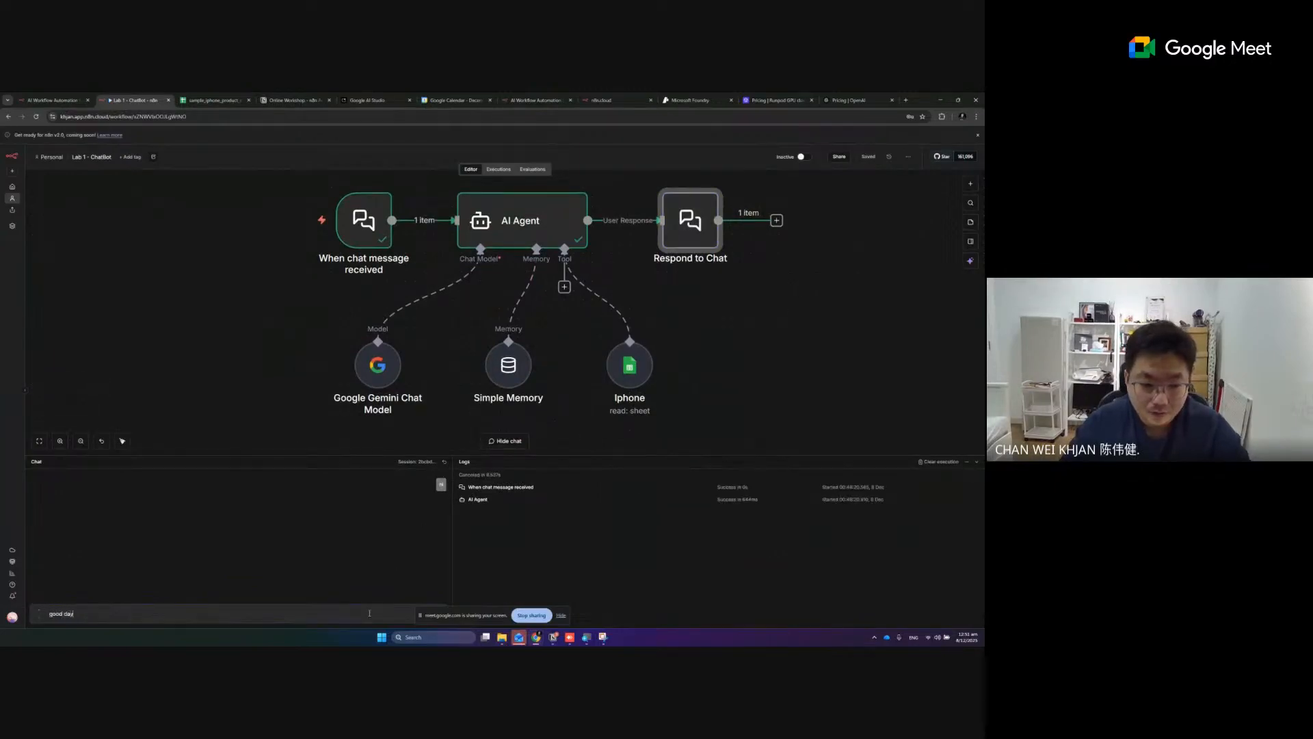
key("Return")
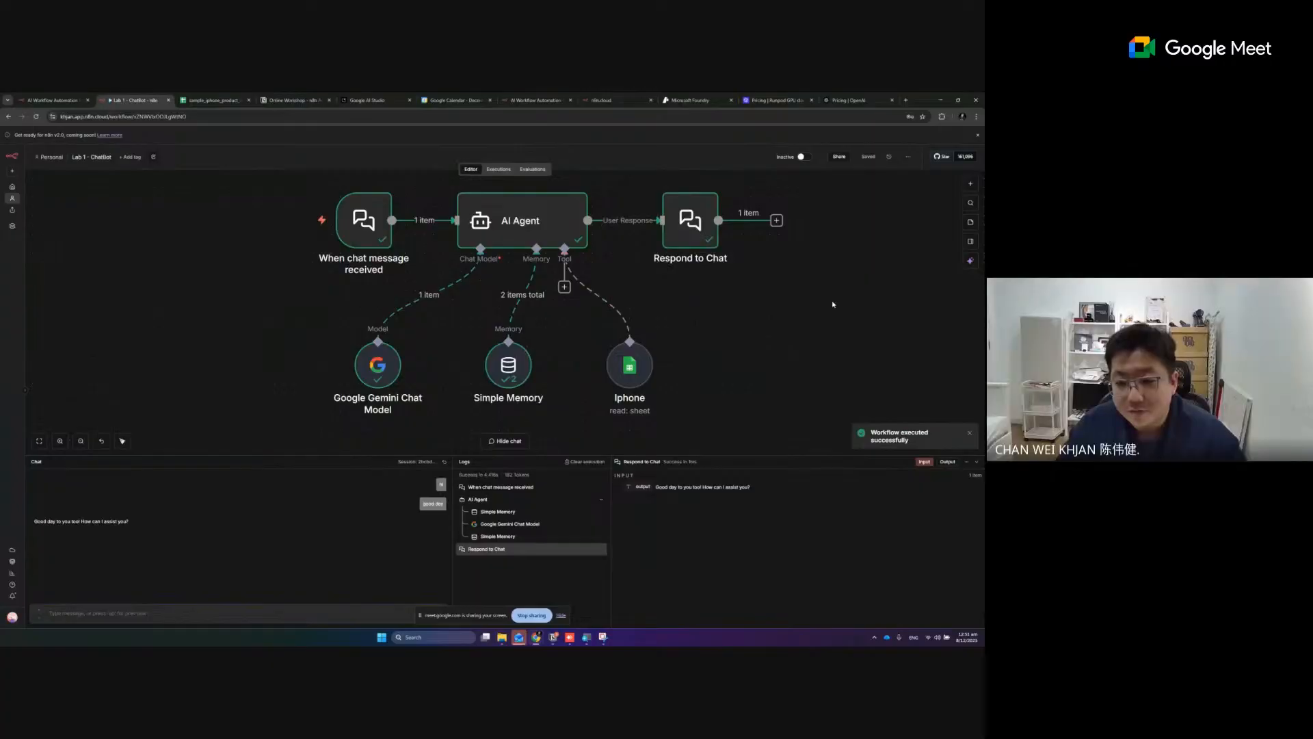
- Space out the nodes by moving the chat trigger and the Respond to Chat node slightly away from the AI Agent
scroll(840, 311, "up", 3)
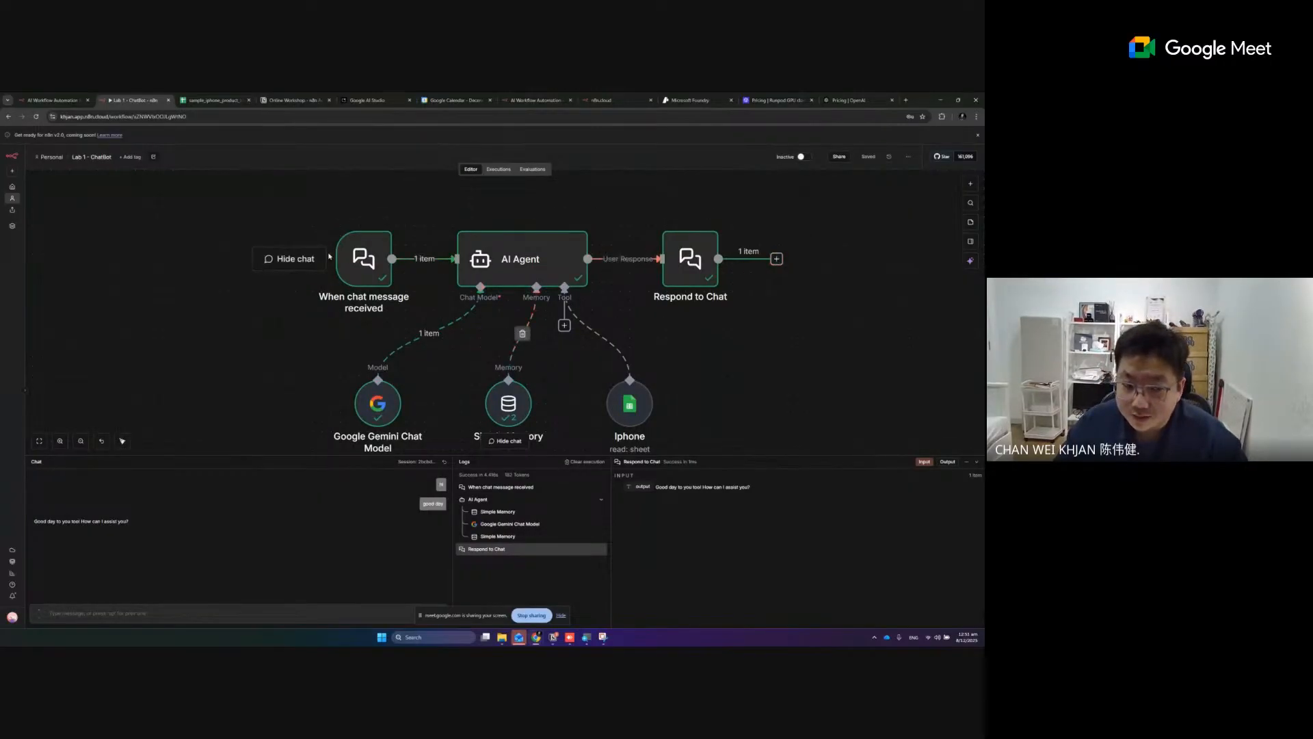
left_click_drag(360, 283, 351, 281)
left_click_drag(687, 269, 743, 268)
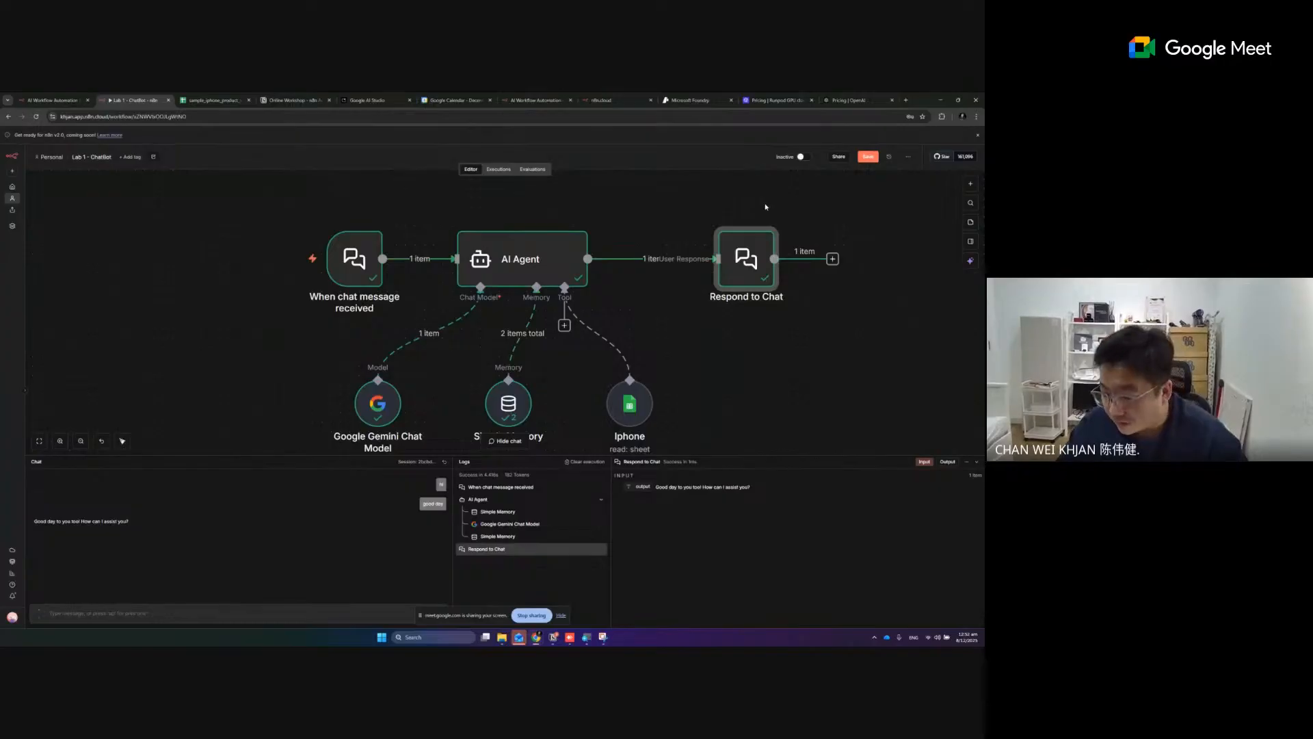
left_click_drag(741, 254, 703, 255)
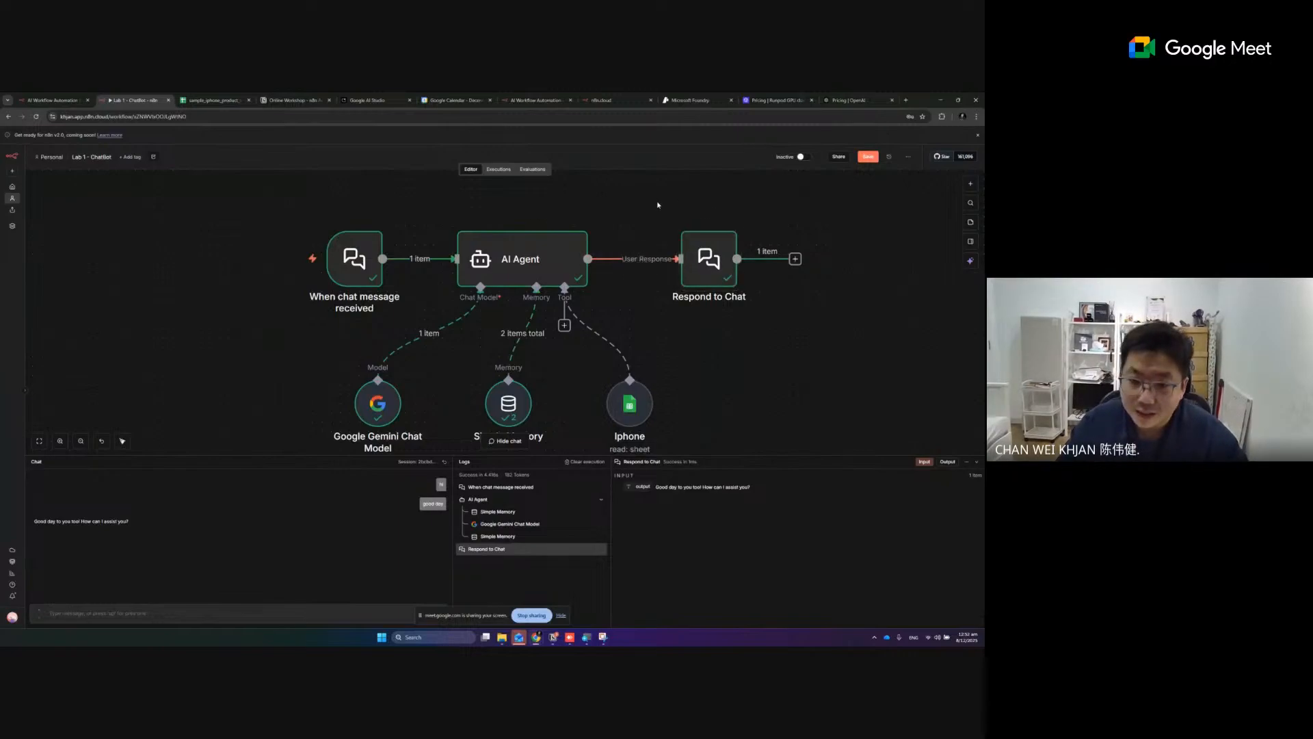
- Disconnect the Respond to Chat node from the AI Agent and move it above the agent
scroll(691, 263, "up", 2)
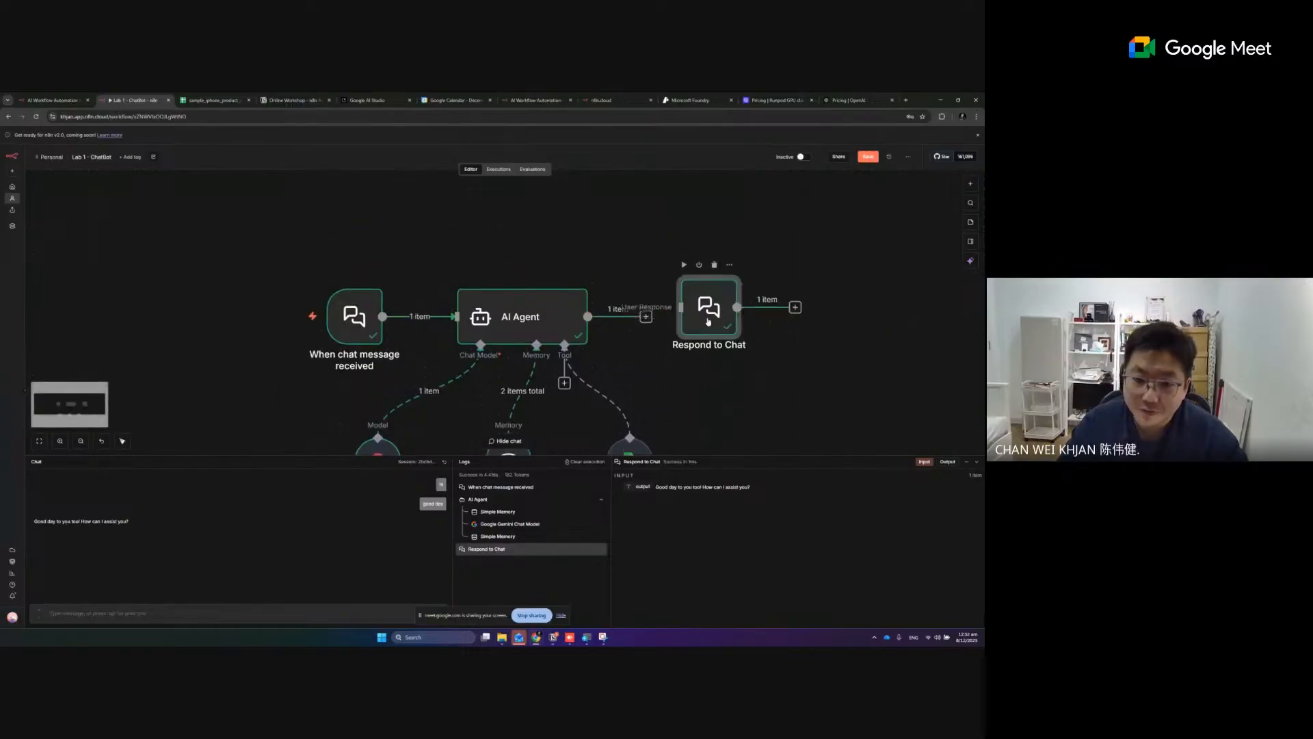
left_click_drag(708, 311, 578, 209)
scroll(742, 287, "down", 1)
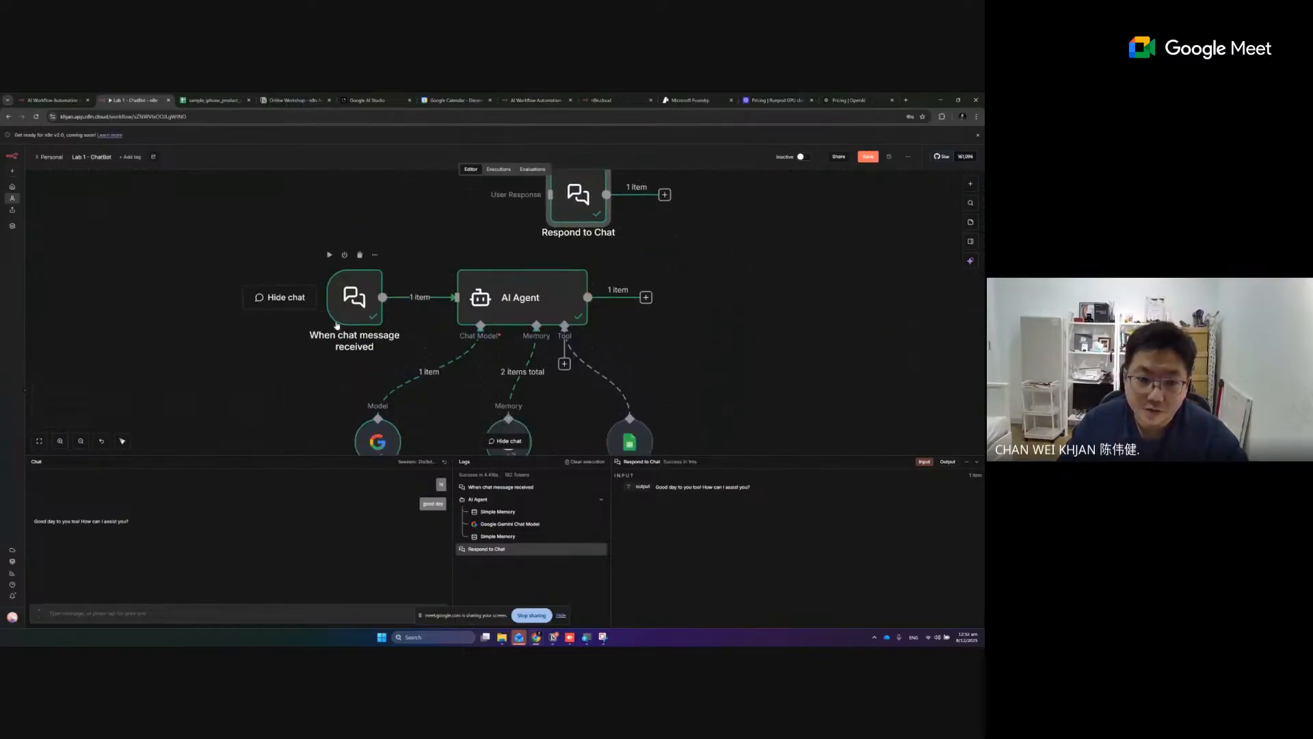
- Remove the Response Mode option from the When chat message received trigger and return to the canvas
double_click(355, 296)
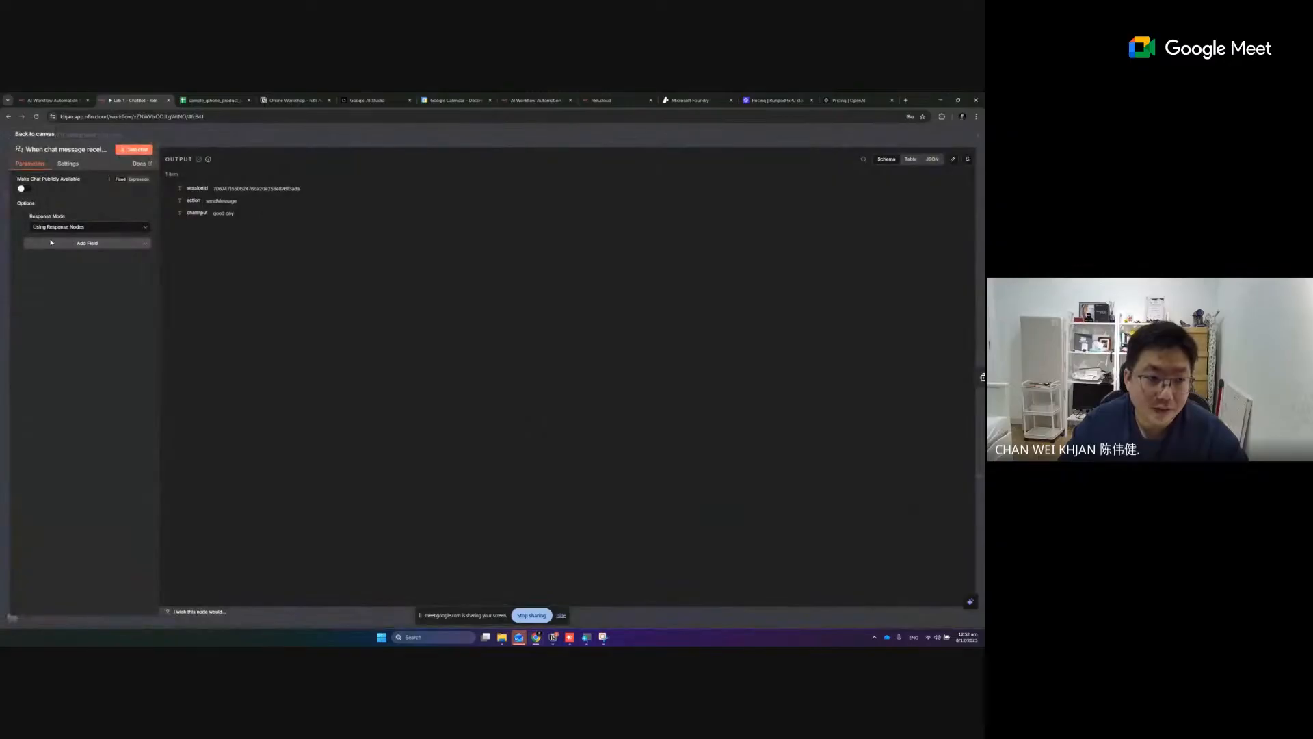
left_click(26, 217)
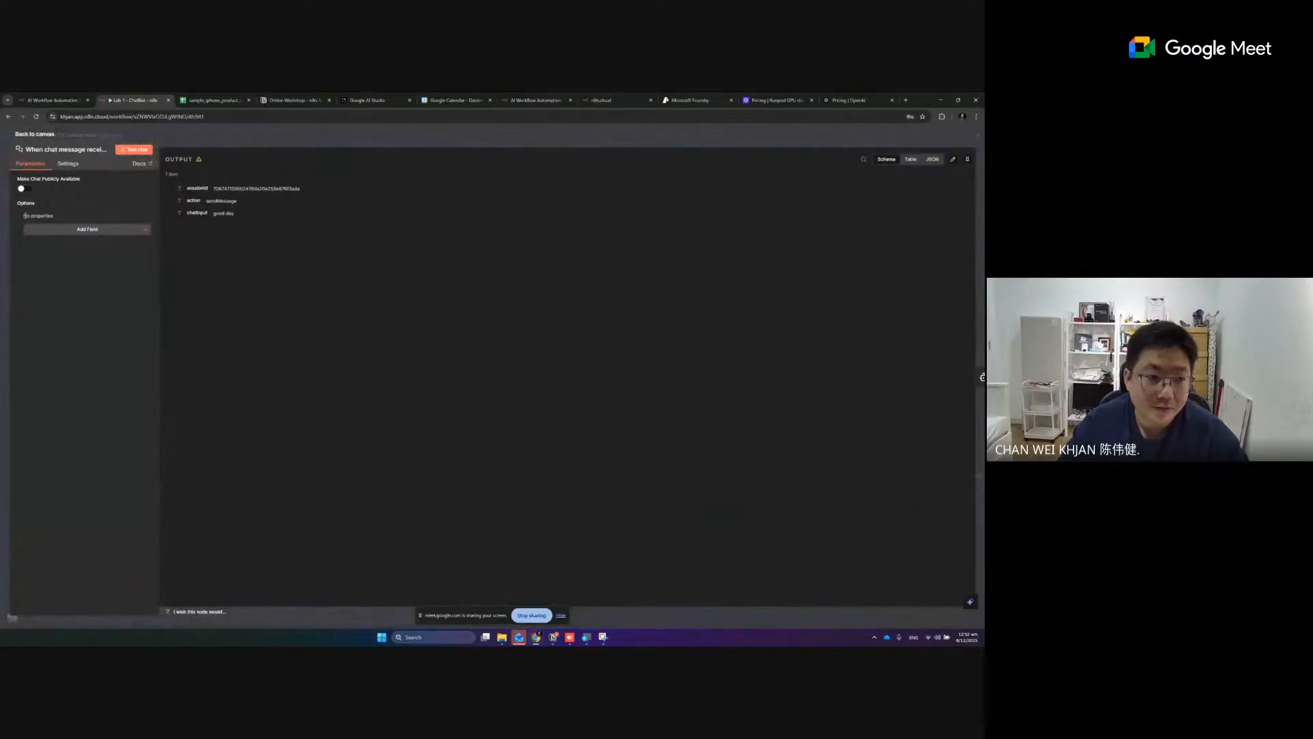
left_click(34, 135)
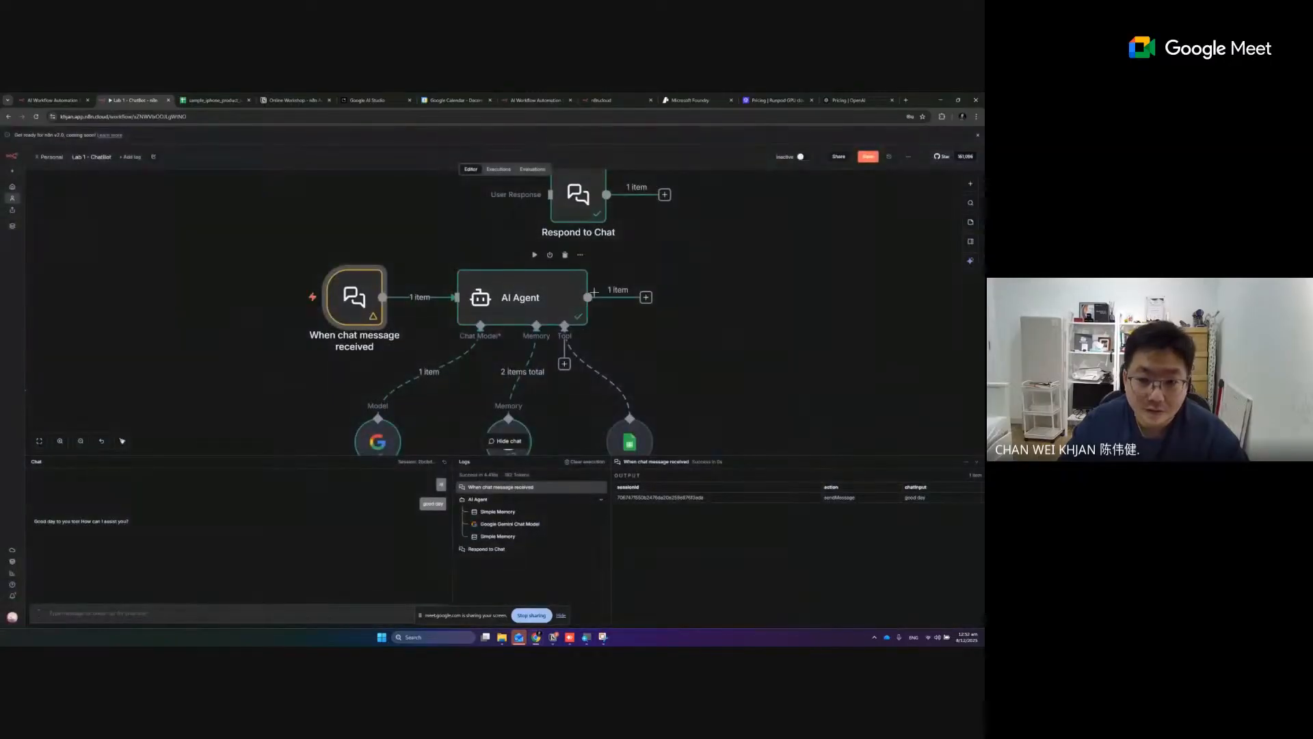
- Add a Google Sheets node with the Append or update row in sheet action after the AI Agent
left_click(646, 298)
type("sheet")
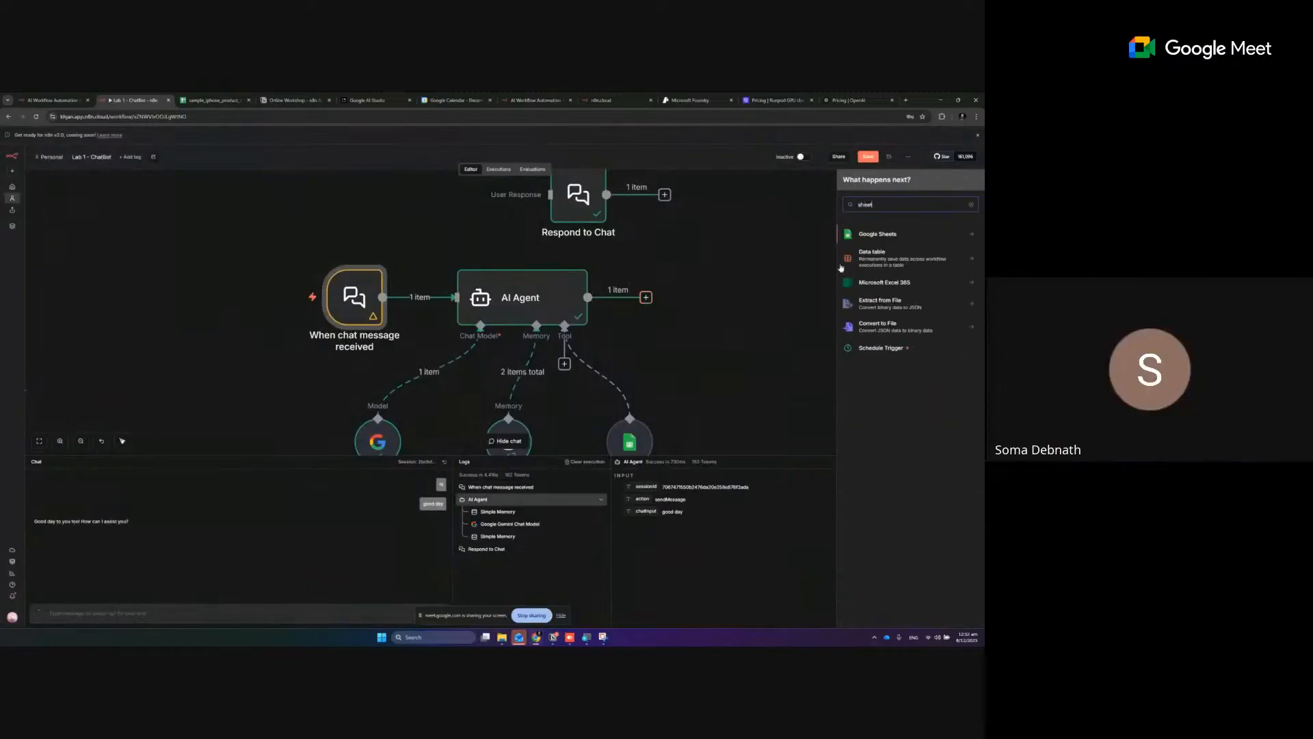
left_click(921, 234)
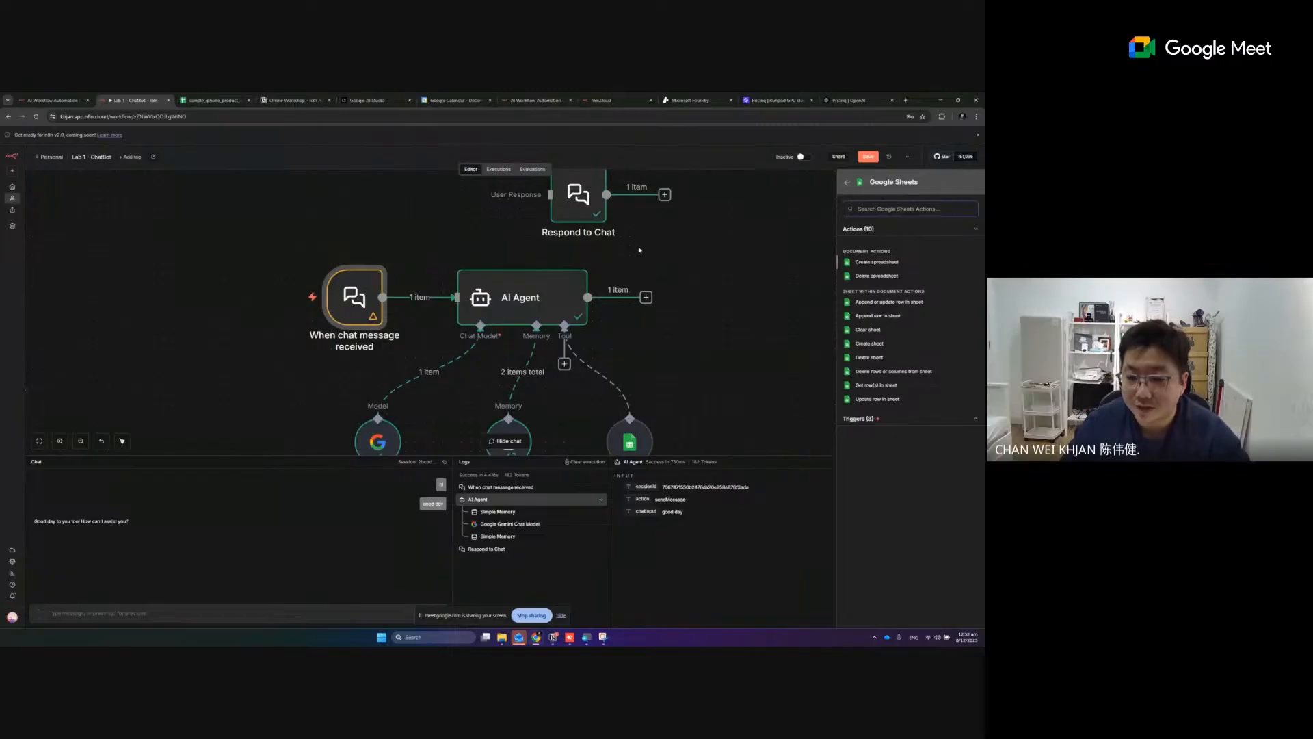
left_click(887, 303)
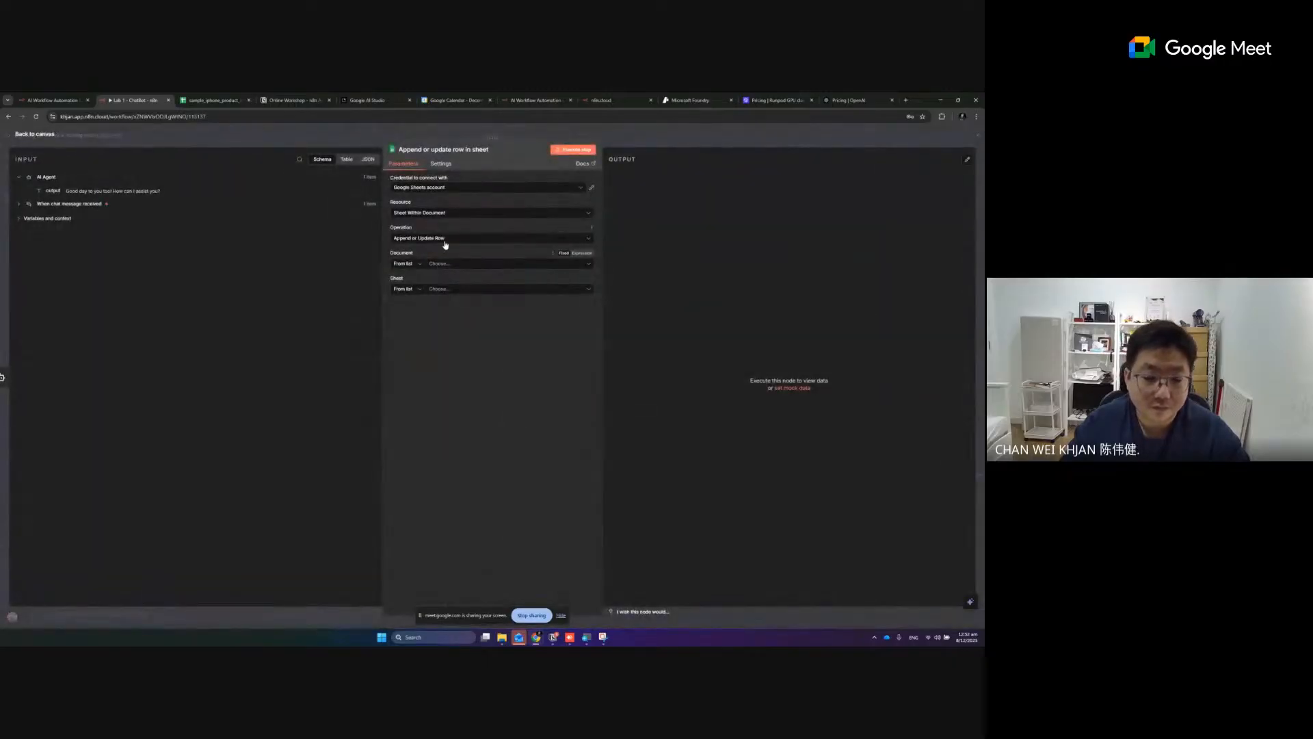
- Search the spreadsheets for "log", choose YYC Whatsapp Log as the node's document and pick Sheet1 as its sheet
left_click(445, 245)
left_click(448, 258)
left_click(452, 265)
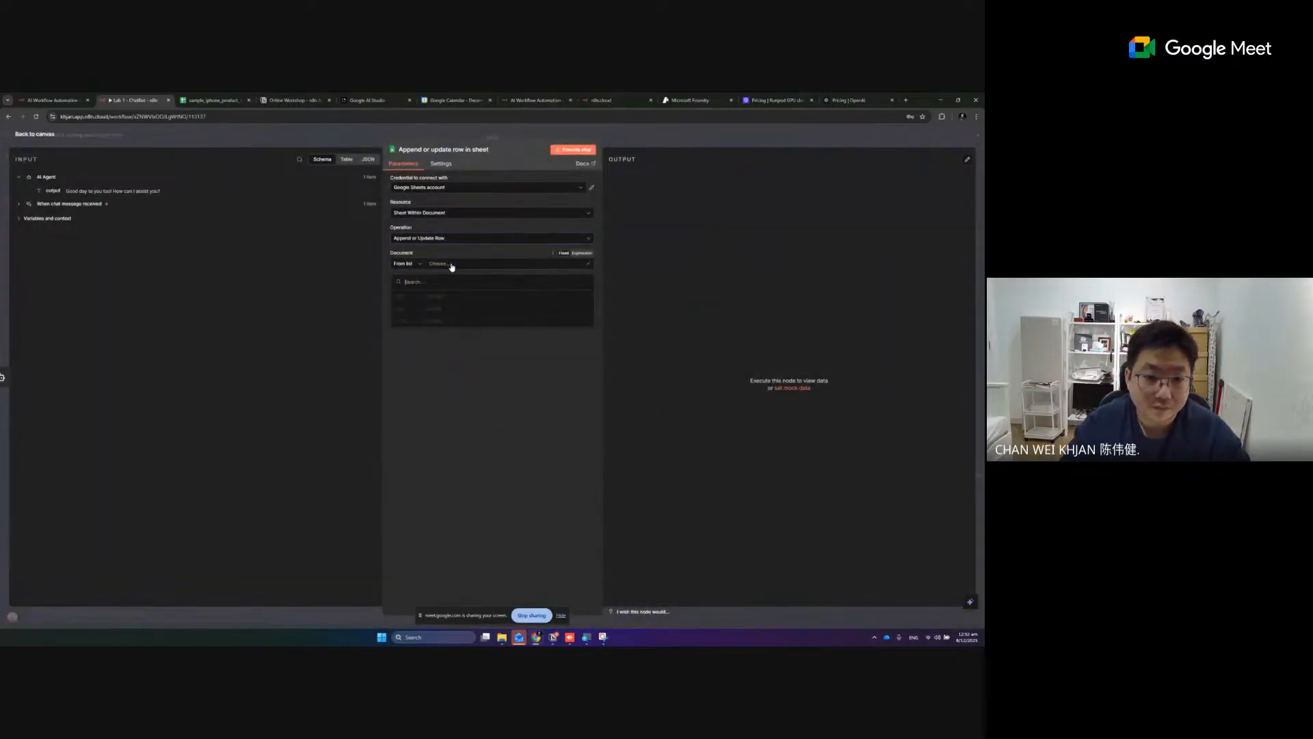
type("chat")
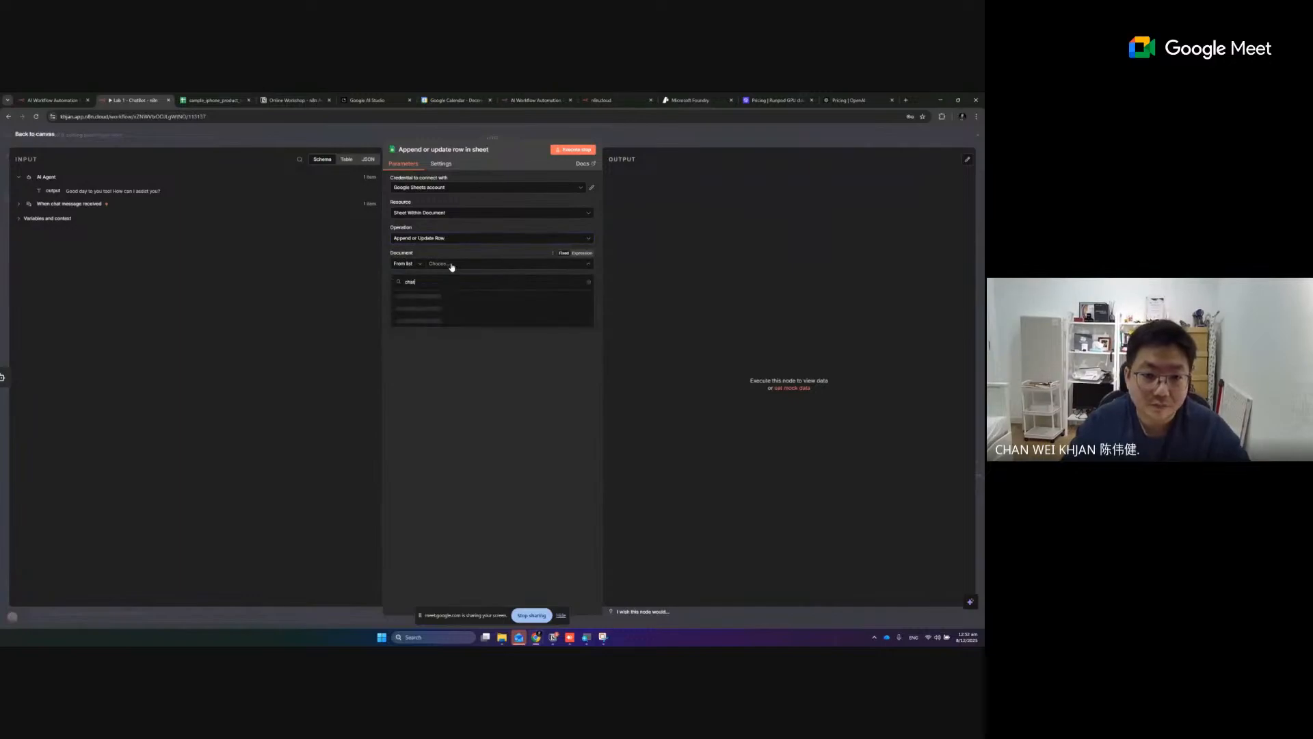
type("log")
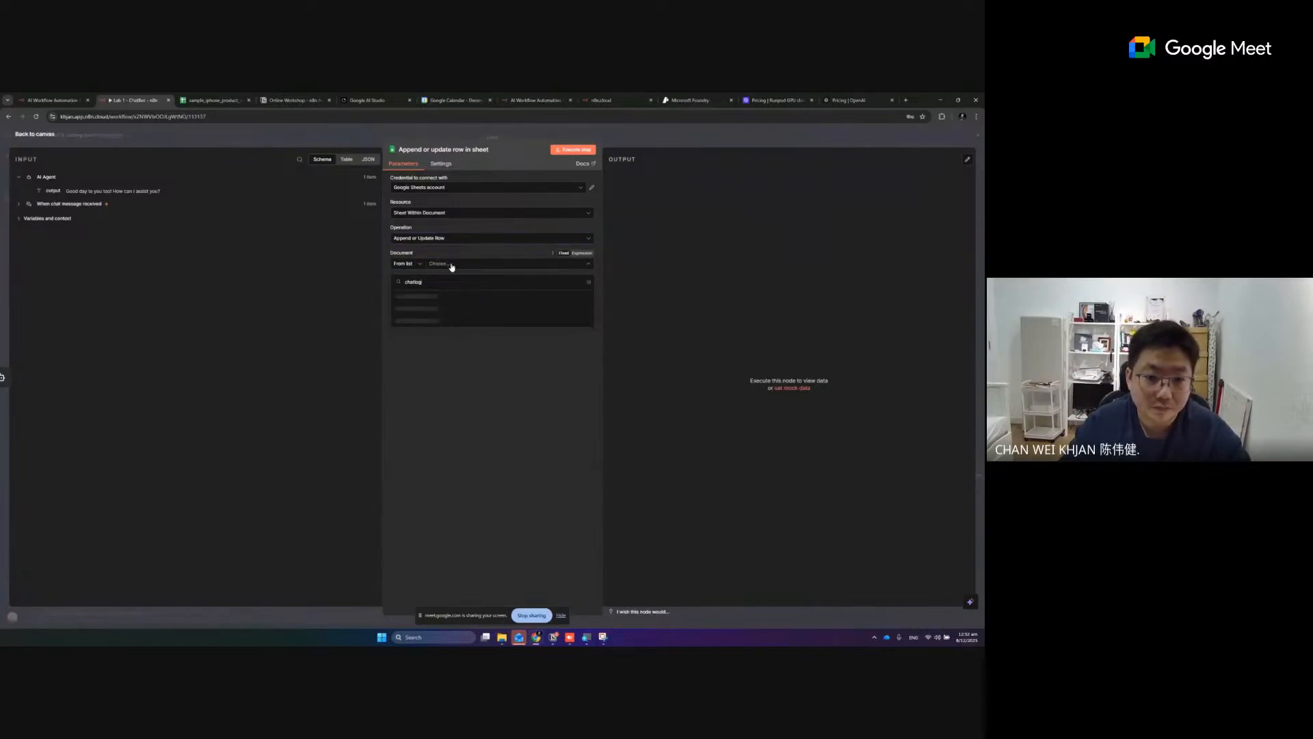
key("BackSpace")
key("BackSpace")
key("BackSpace")
key("BackSpace")
key("BackSpace")
key("BackSpace")
key("BackSpace")
type("log")
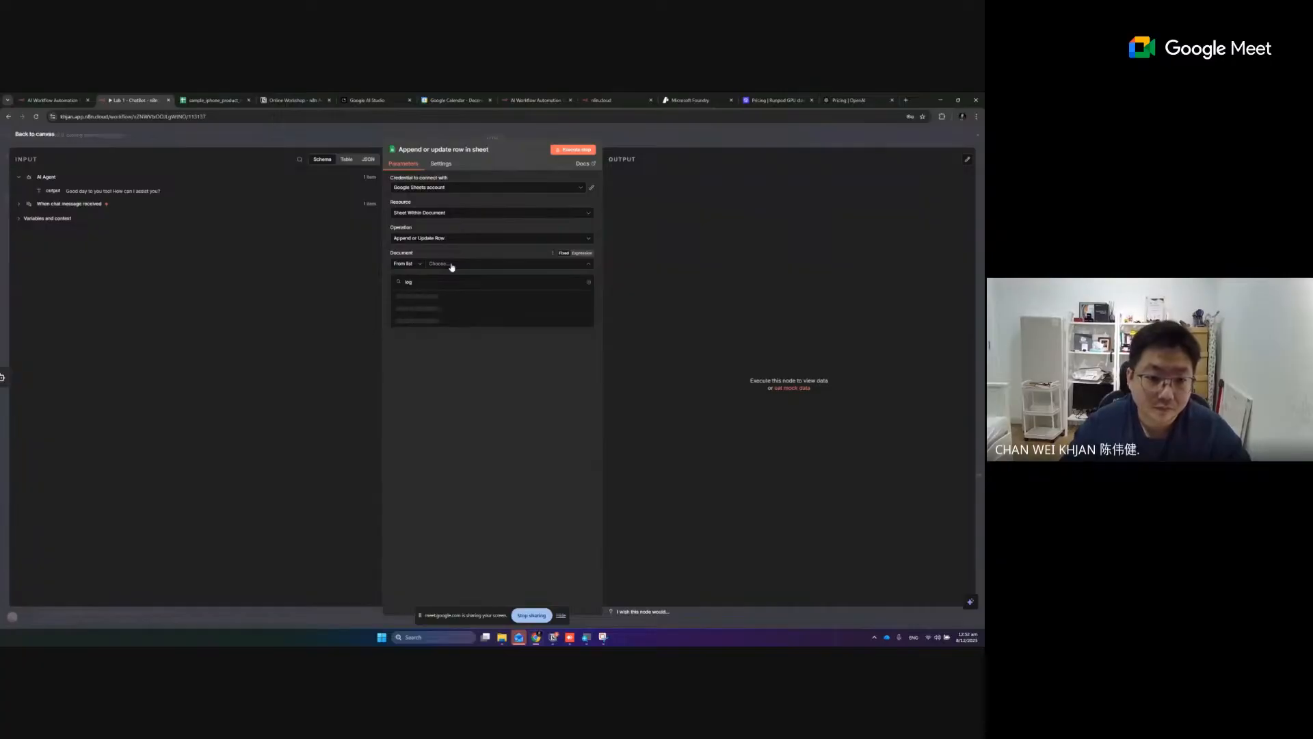
left_click(465, 300)
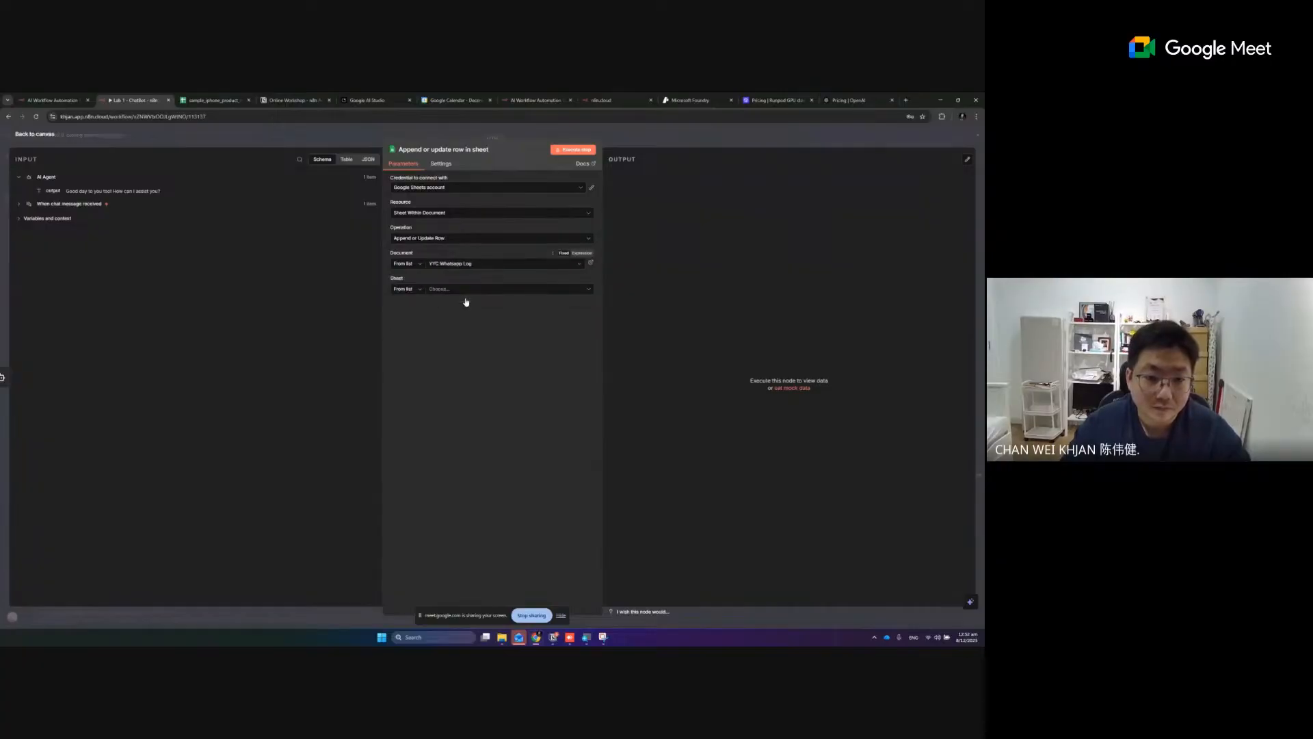
left_click(489, 266)
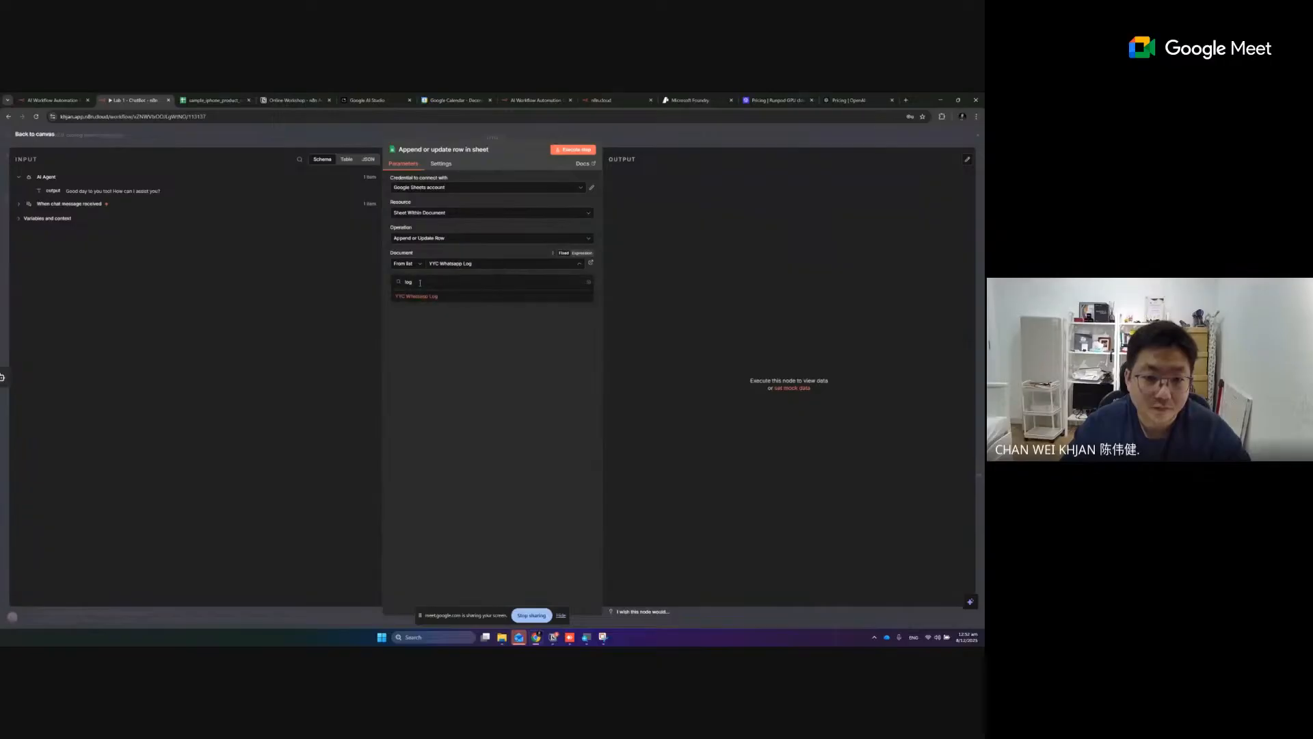
left_click(460, 295)
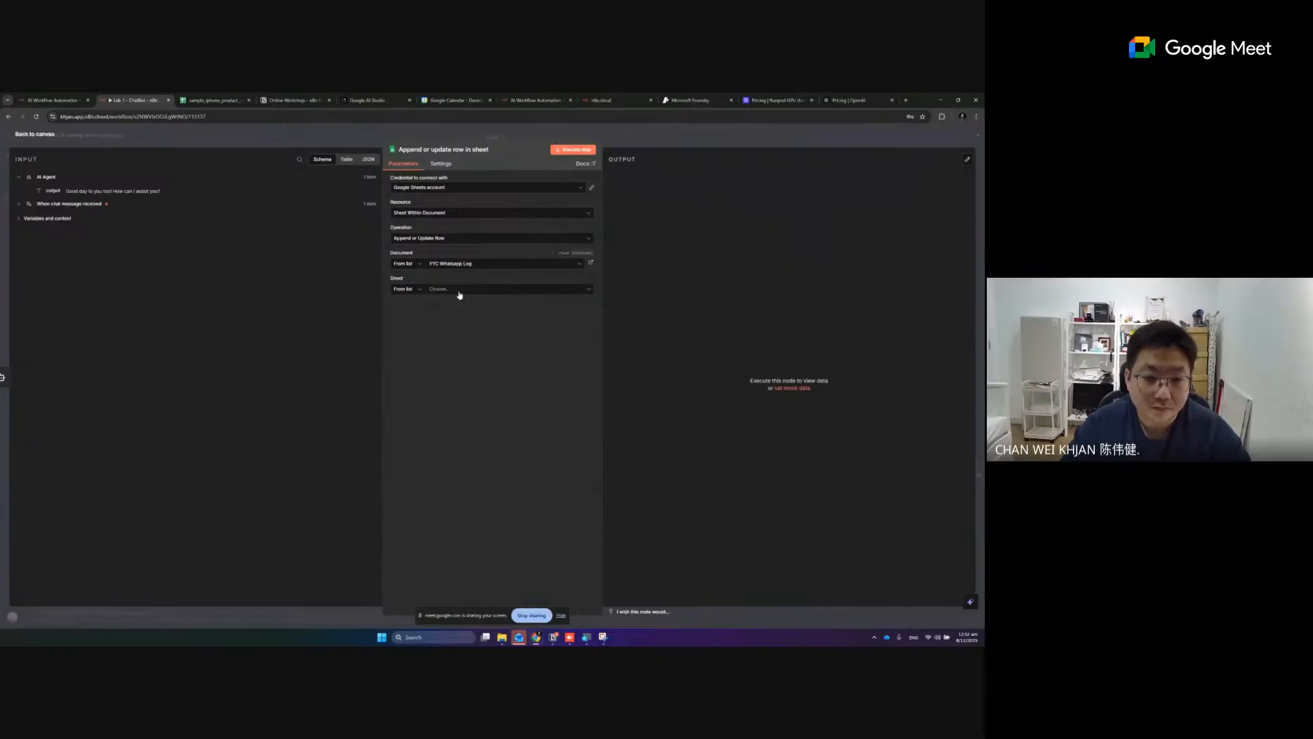
left_click(464, 290)
left_click(463, 307)
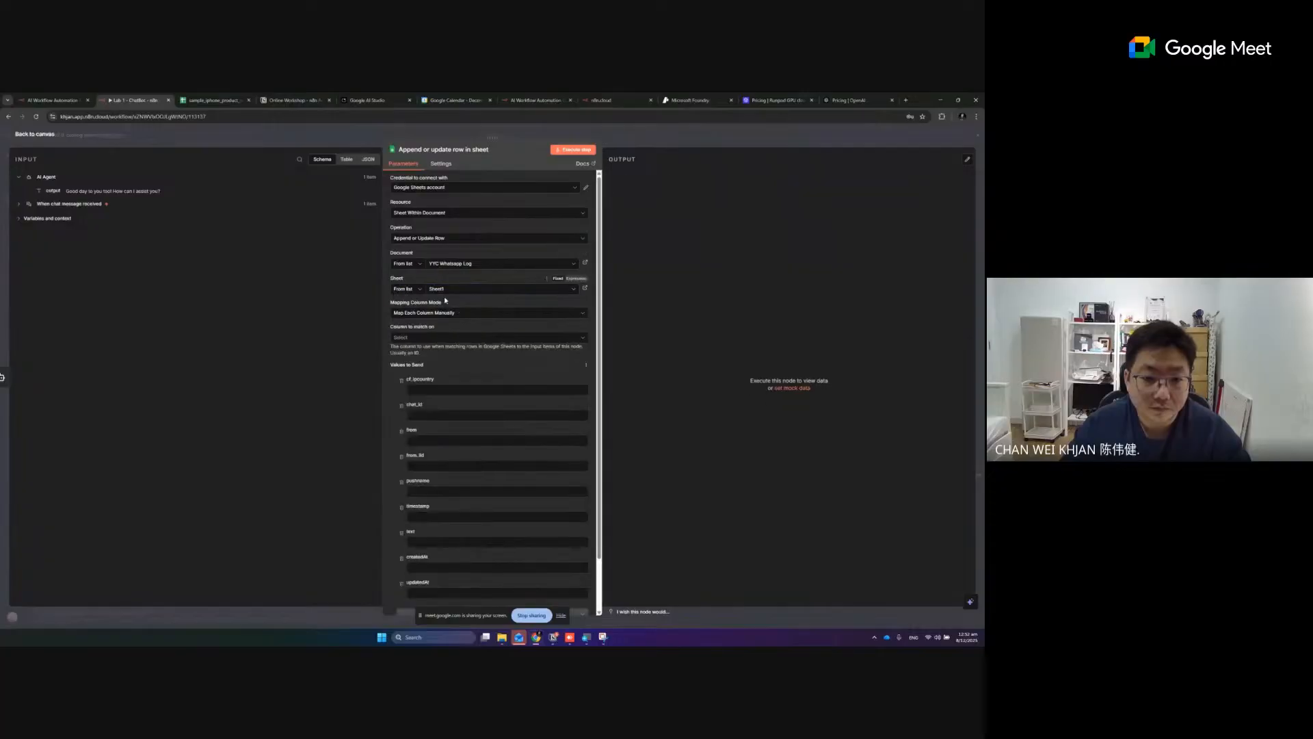
- Return to the canvas and remove the Google Sheets append or update node connected after the AI Agent
scroll(478, 378, "down", 1)
left_click(35, 135)
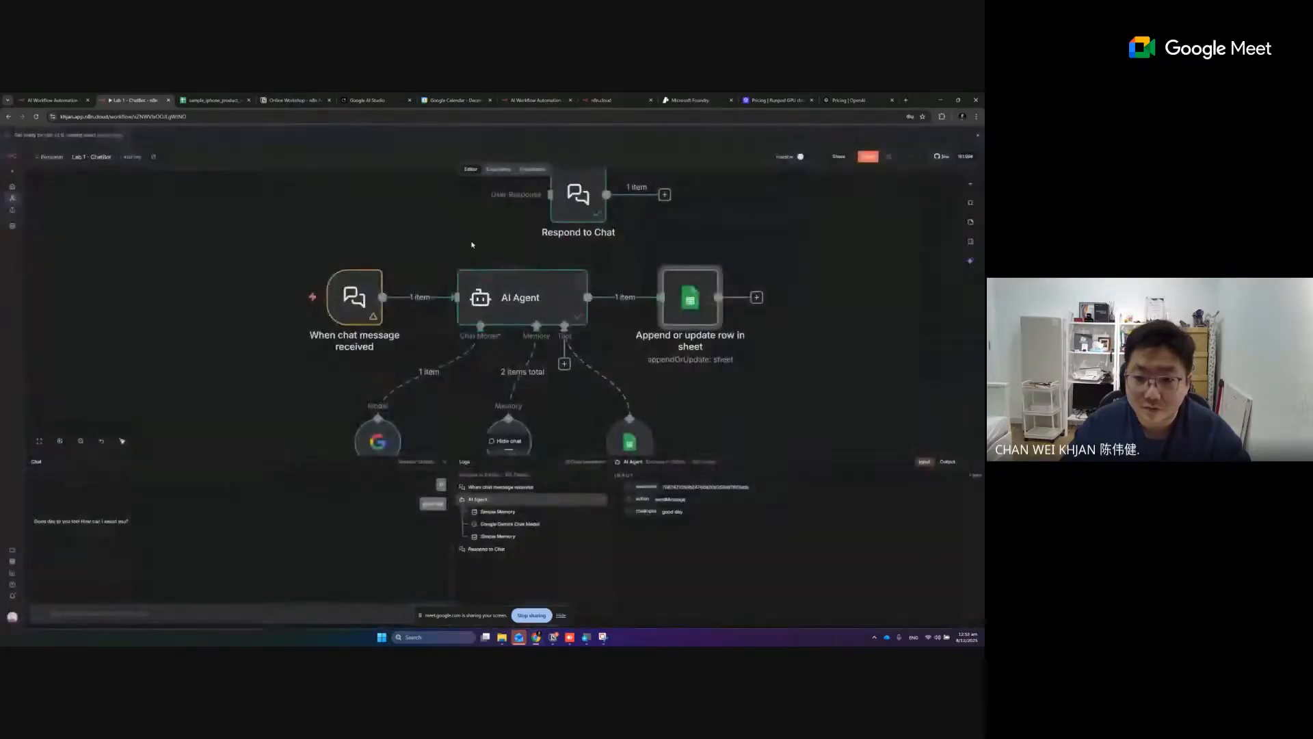
left_click(646, 297)
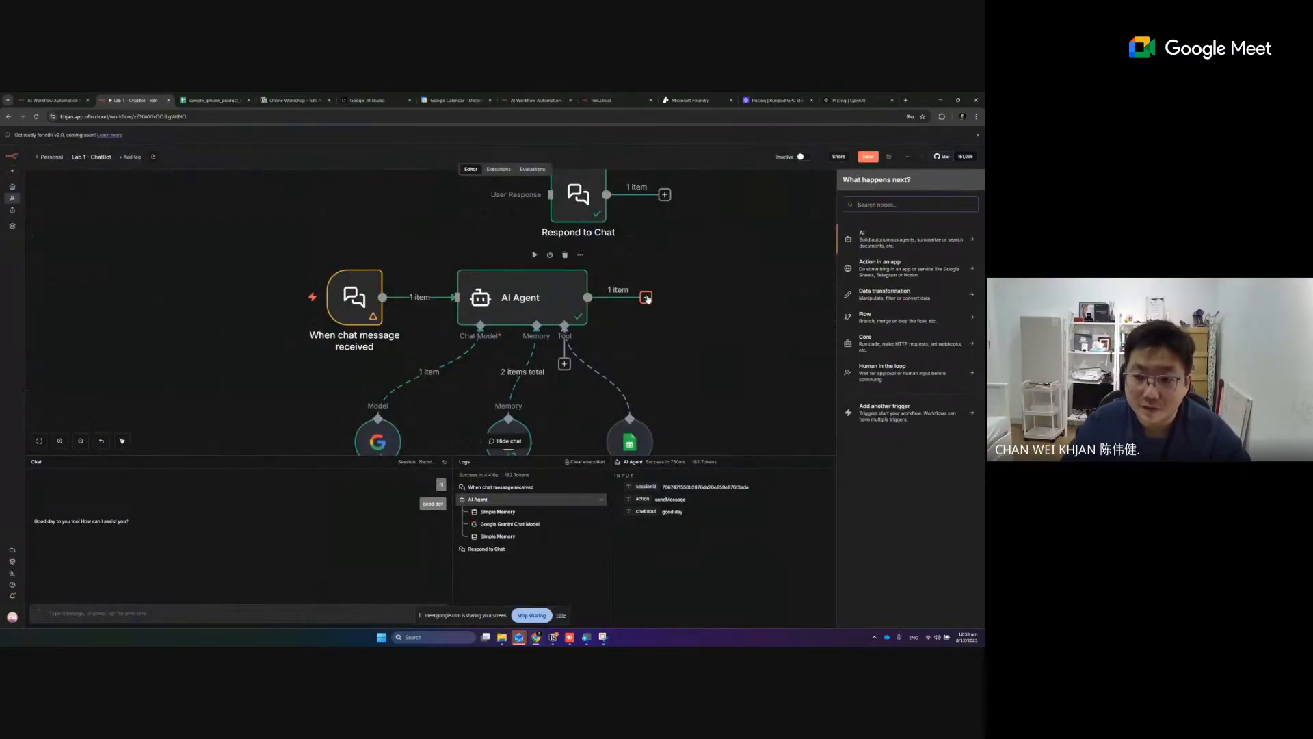
type("appen")
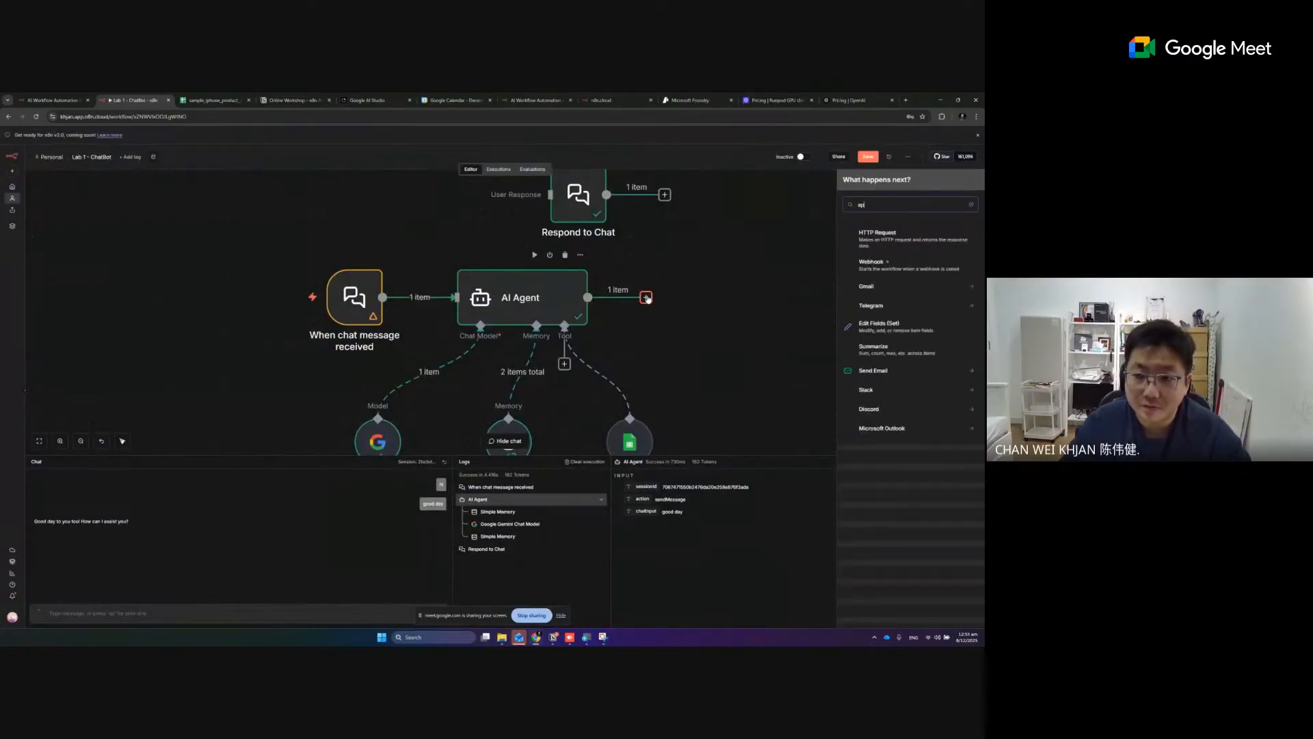
key("BackSpace")
key("BackSpace")
key("BackSpace")
key("BackSpace")
key("BackSpace")
type("sgeet")
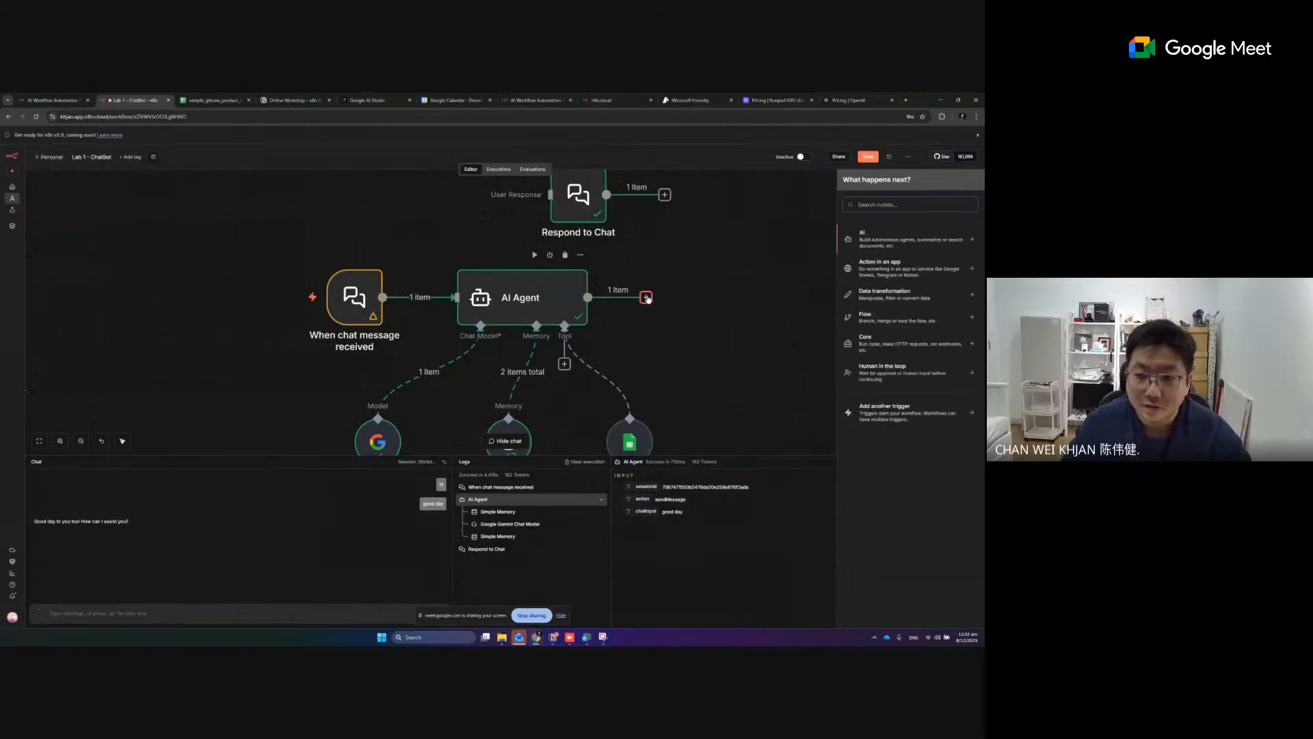
type("===")
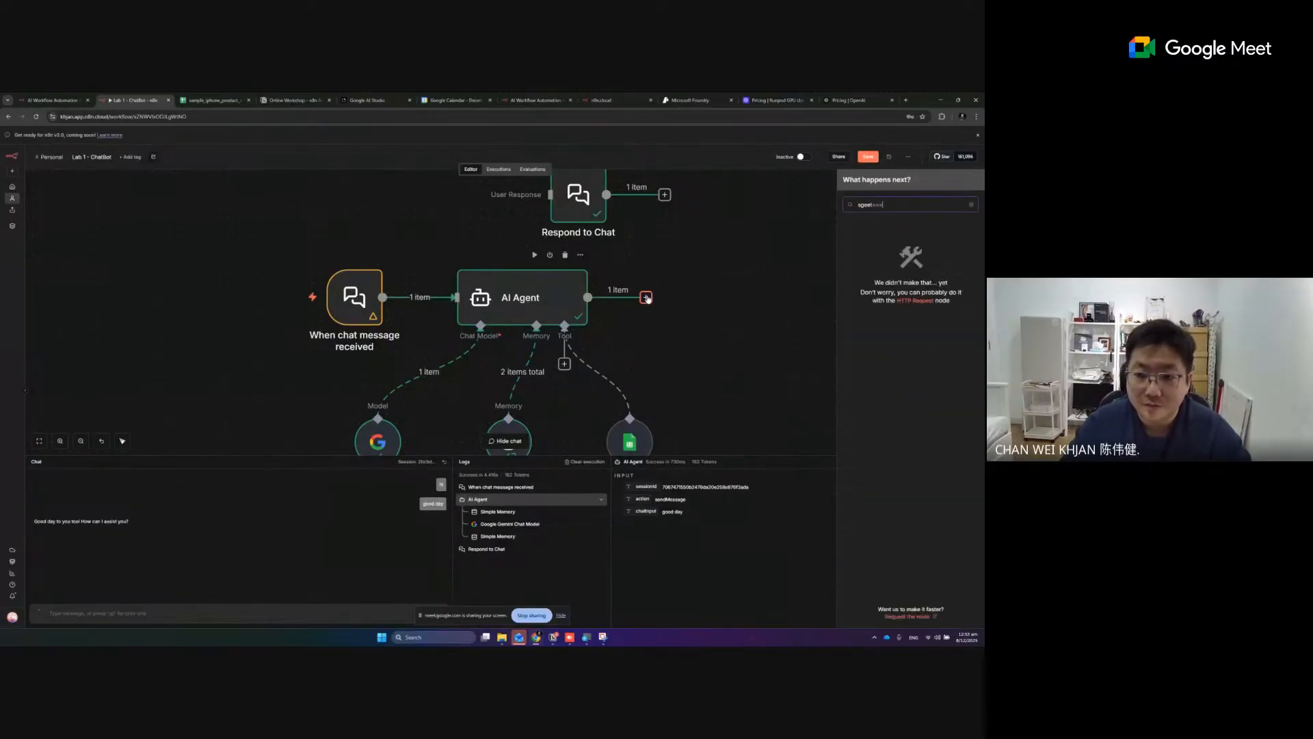
- Move the Respond to Chat node back beside the AI Agent and connect the agent's output to it
left_click_drag(594, 206, 753, 299)
left_click_drag(645, 298, 708, 289)
left_click_drag(739, 293, 664, 303)
left_click(765, 370)
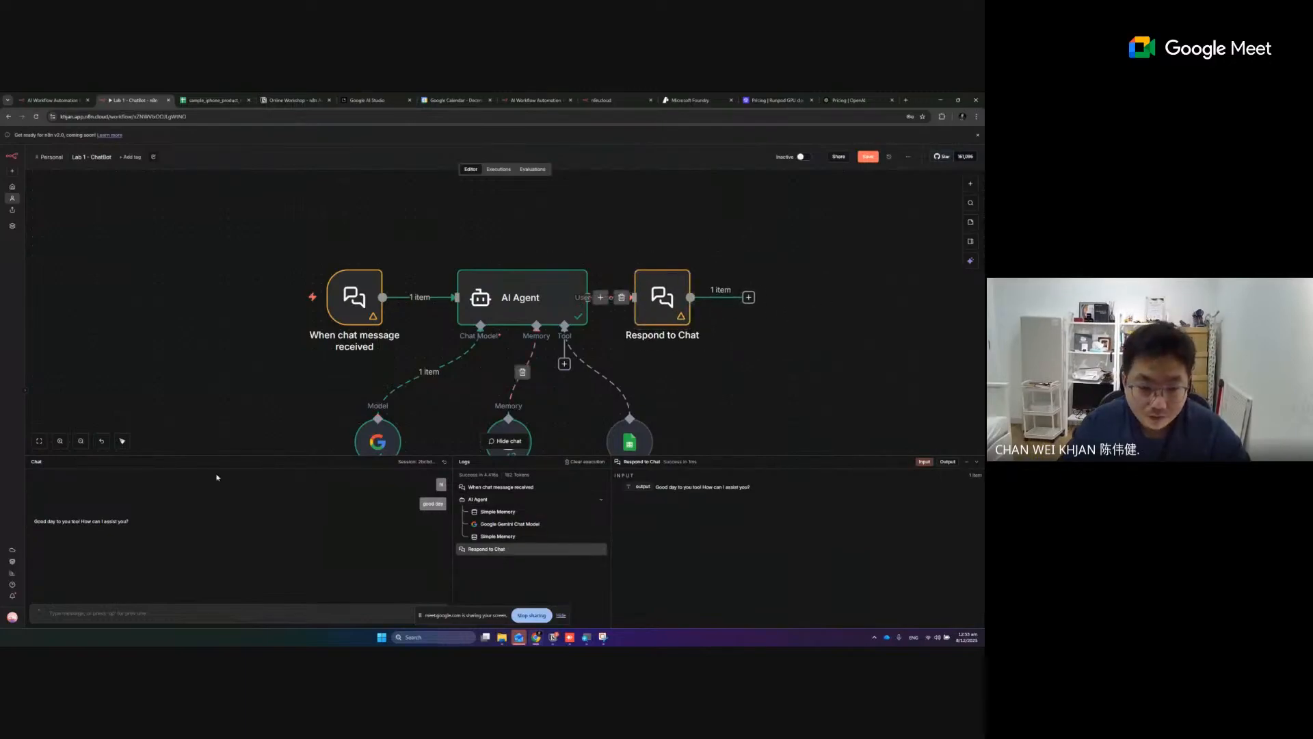
- Reset the chat session and test the workflow with the message "hi"
left_click(444, 461)
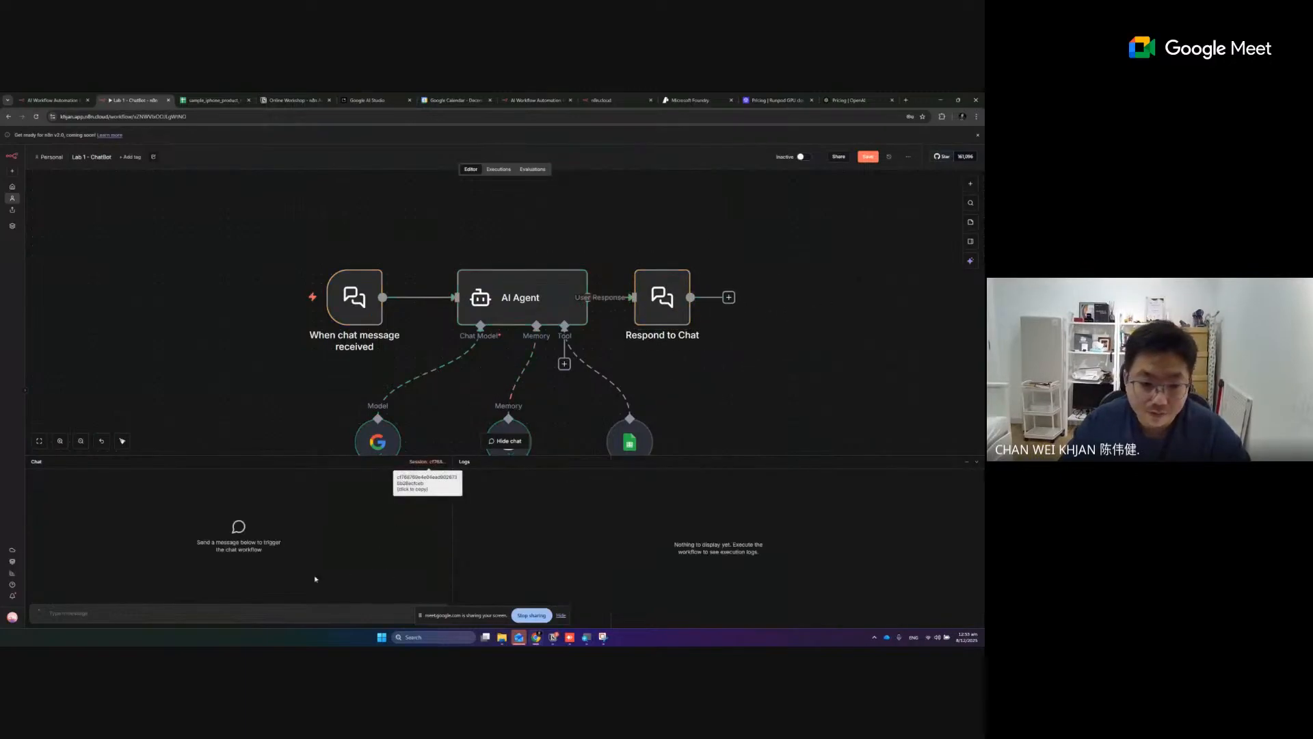
type("hi")
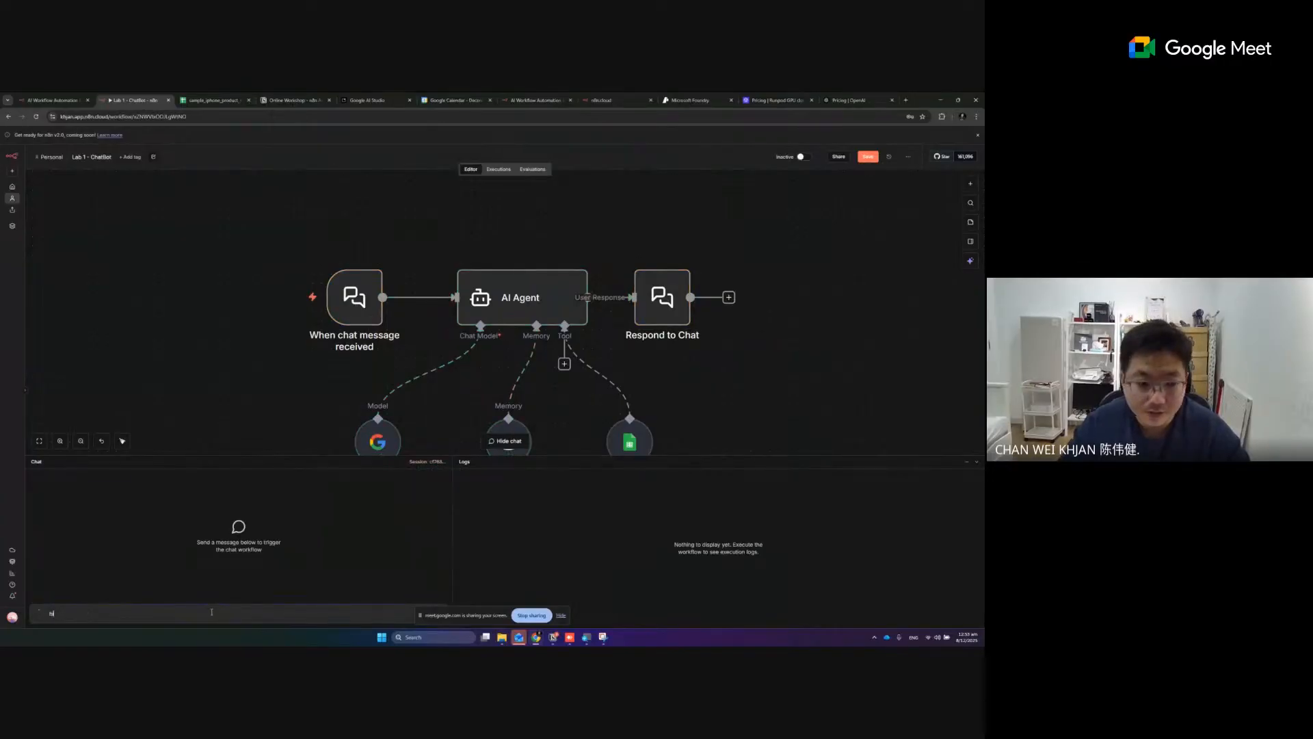
key("Return")
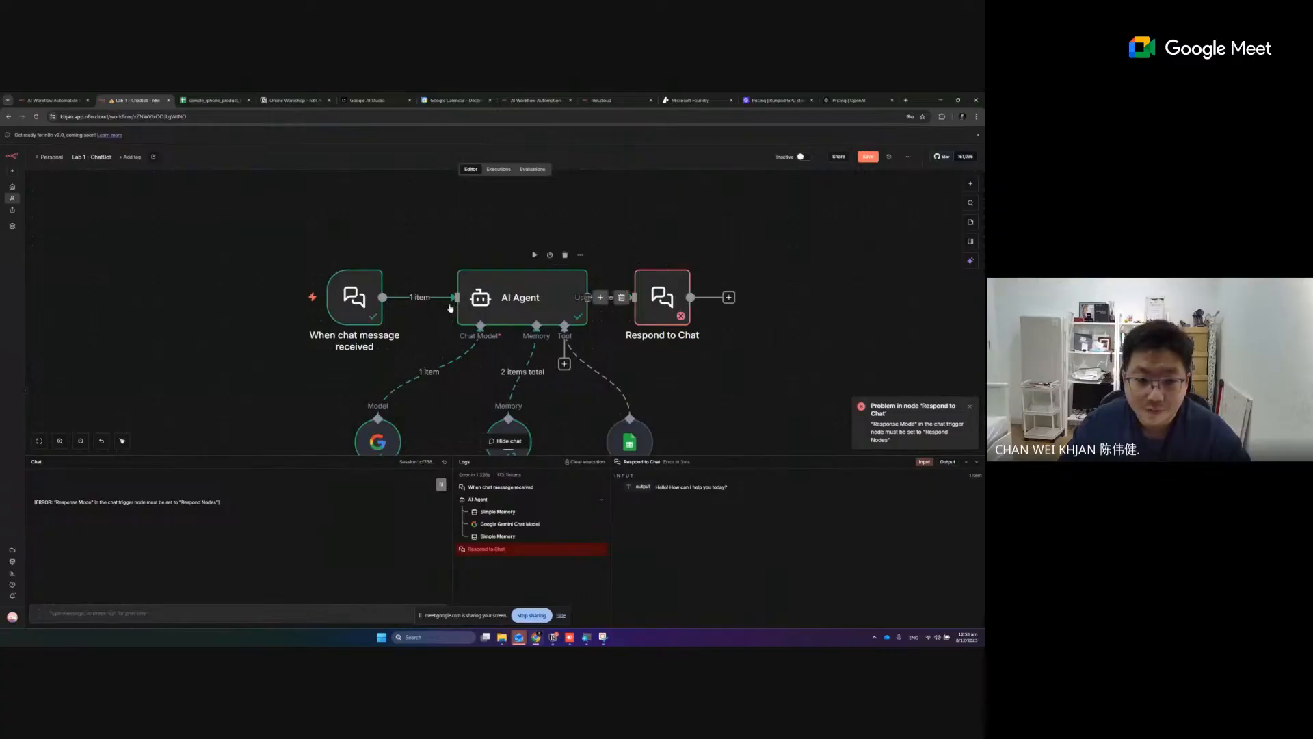
- Add the Response Mode option to the When chat message received trigger, set it to Using Response Nodes and return to the canvas
left_click(364, 299)
double_click(364, 299)
left_click(87, 229)
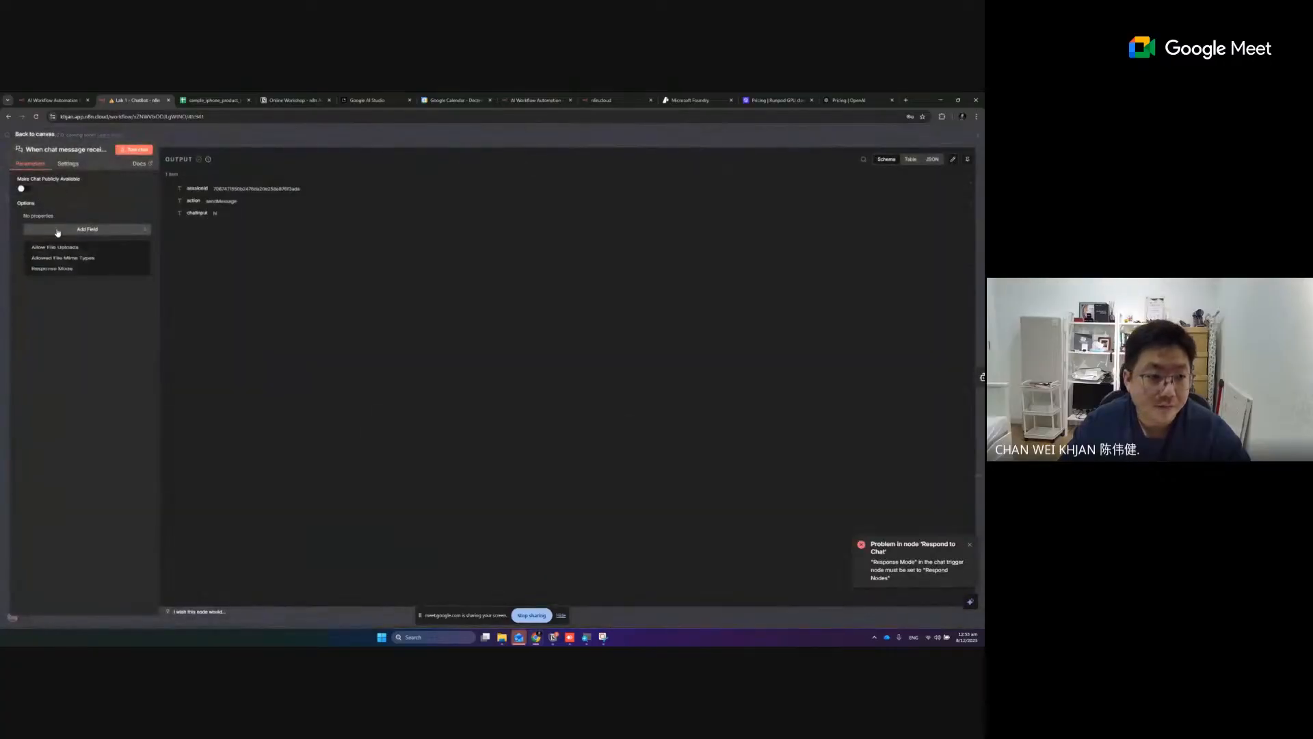
left_click(66, 274)
left_click(82, 228)
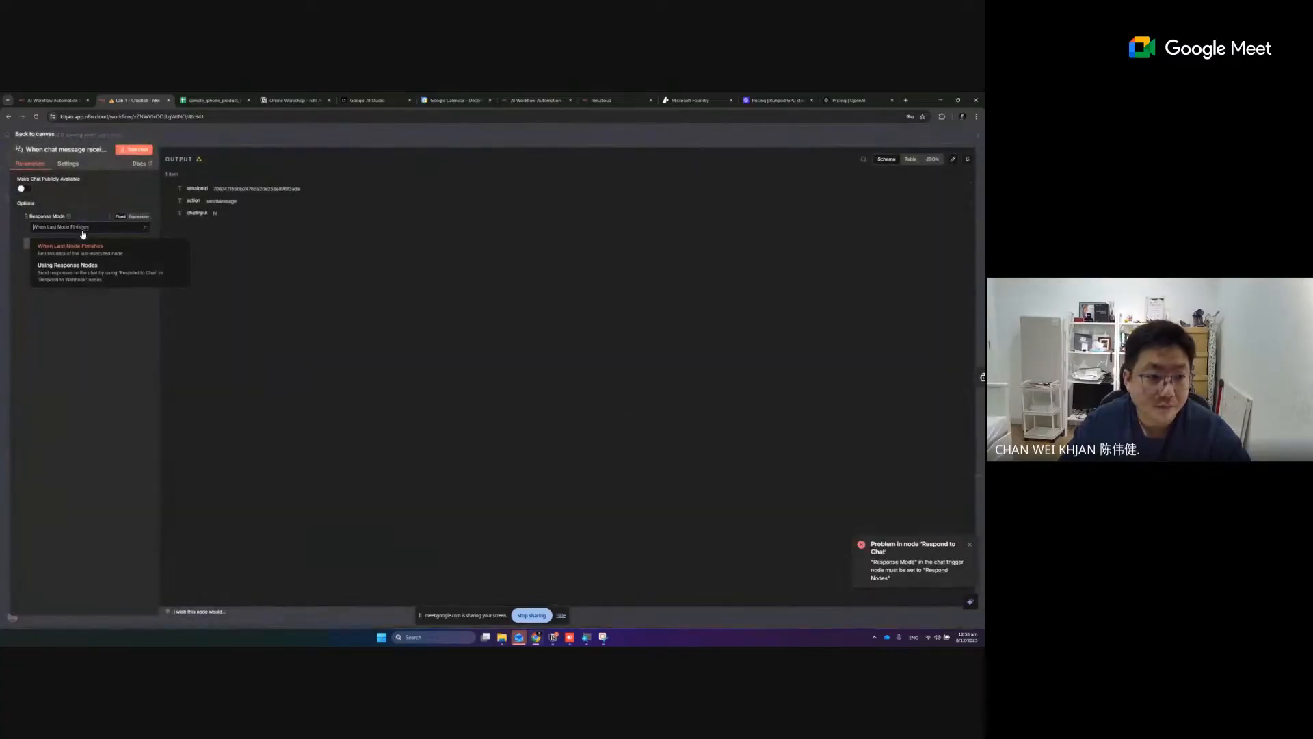
left_click(85, 276)
left_click(37, 134)
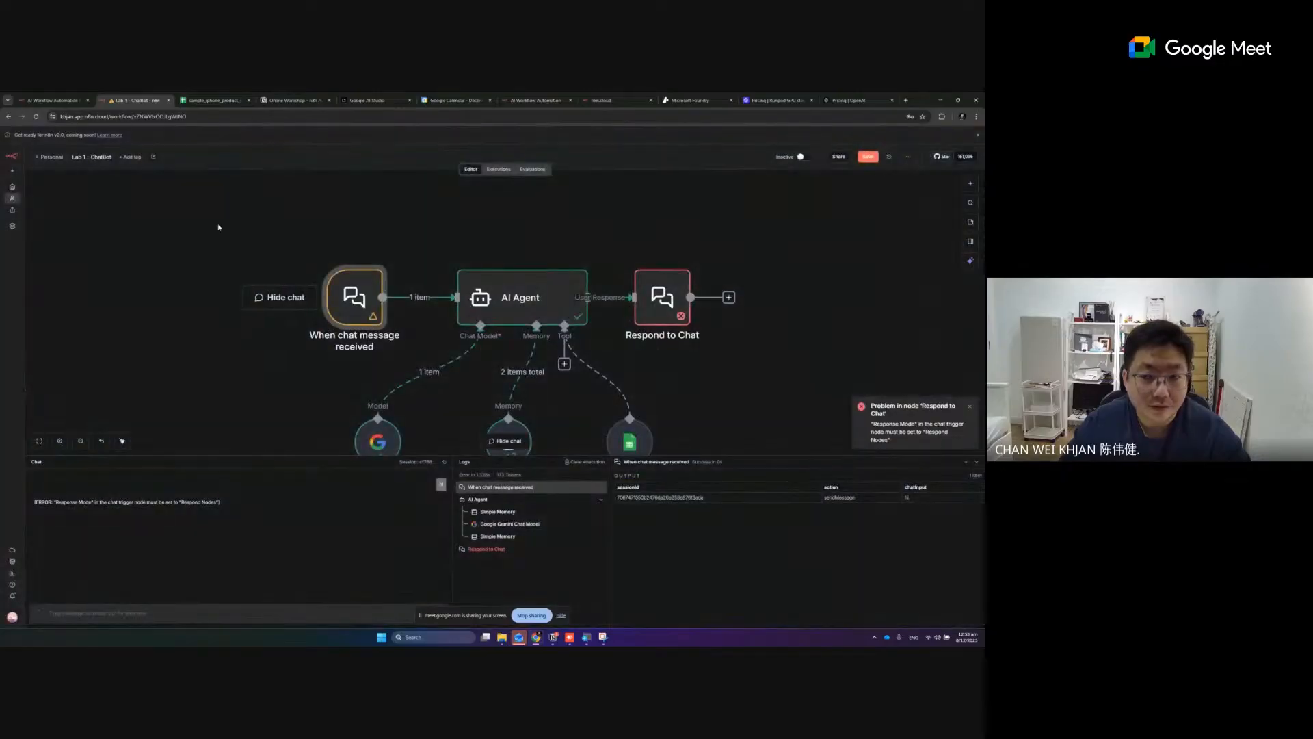
- Reset the chat session and test the workflow again with the message "hihi"
left_click(444, 461)
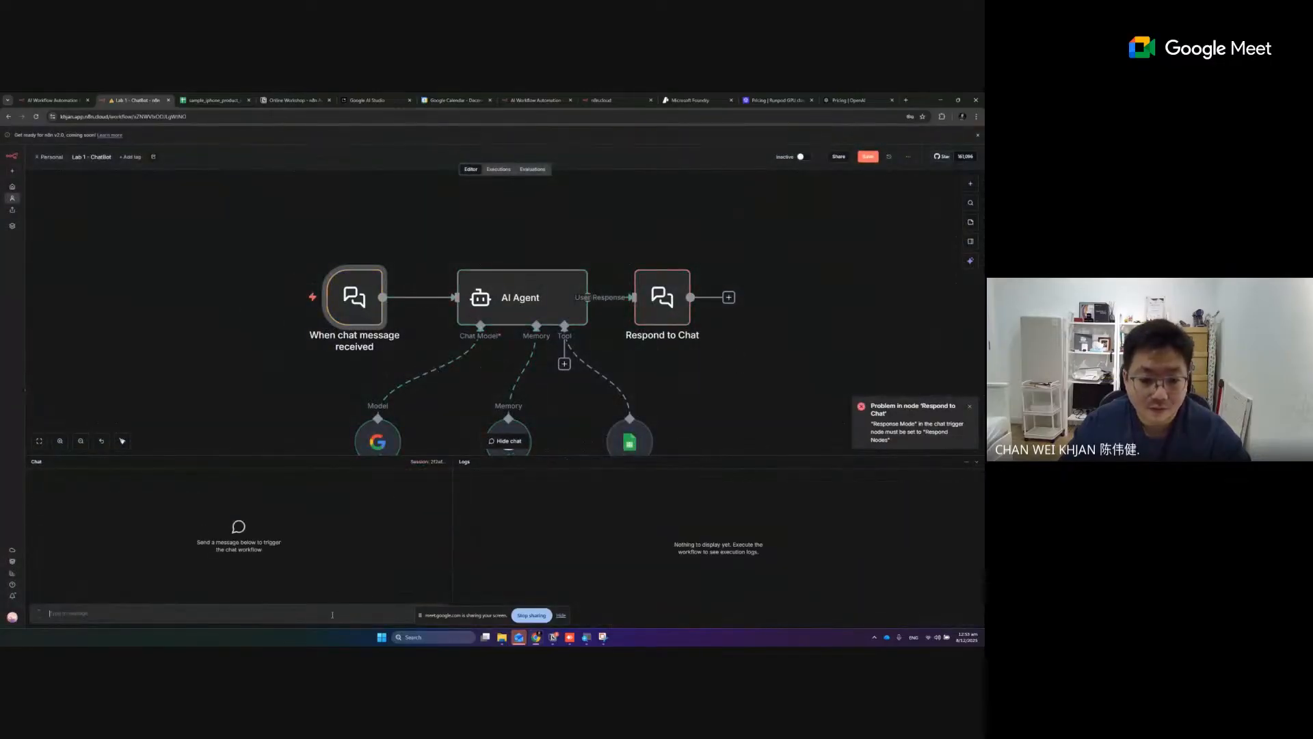
type("hihi")
key("Return")
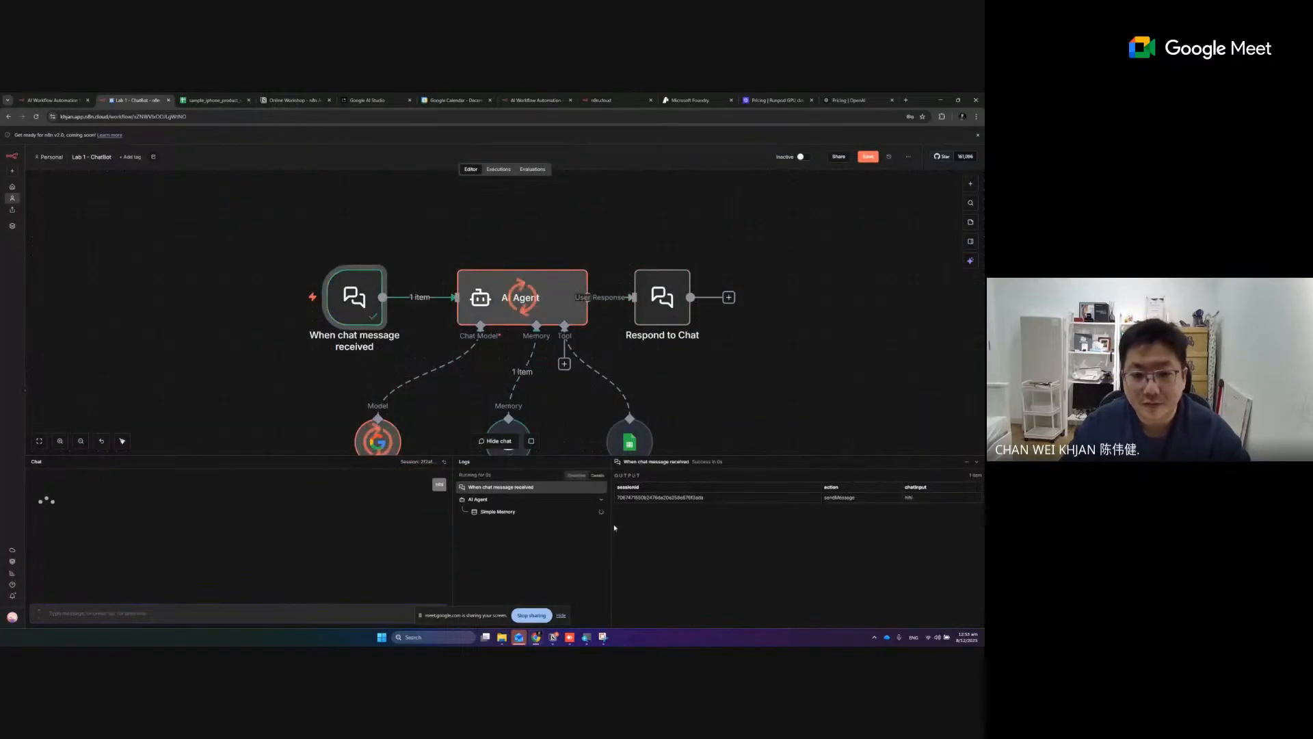
scroll(726, 411, "down", 2)
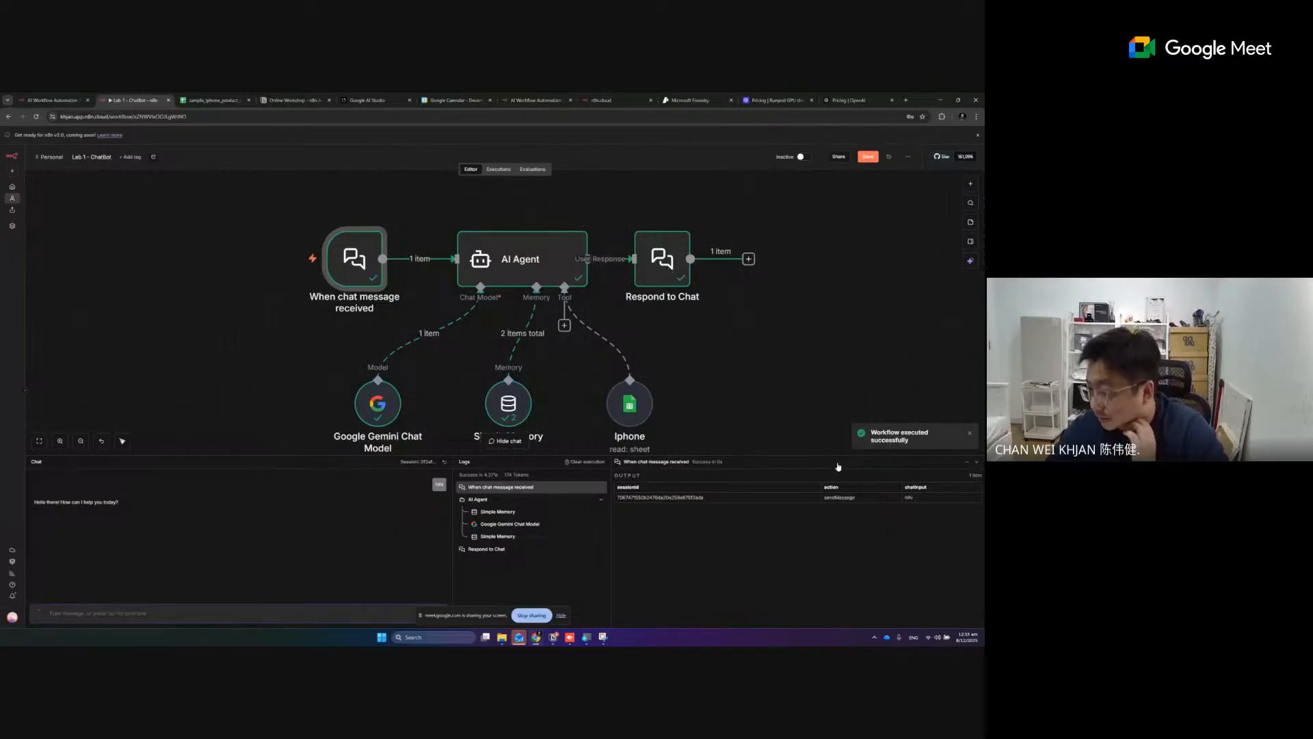
- Move the Iphone tool and Google Gemini Chat Model nodes closer to the Simple Memory node
mouse_move(654, 274)
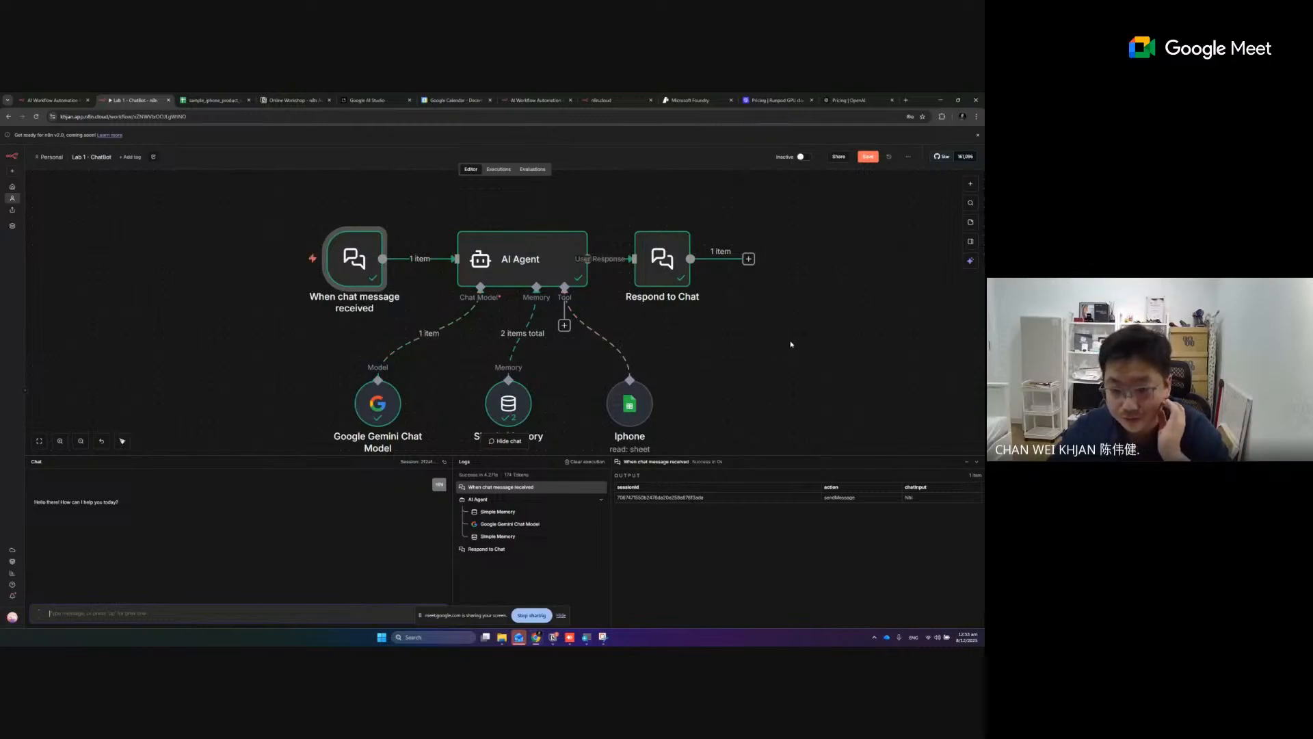
left_click_drag(630, 410, 591, 410)
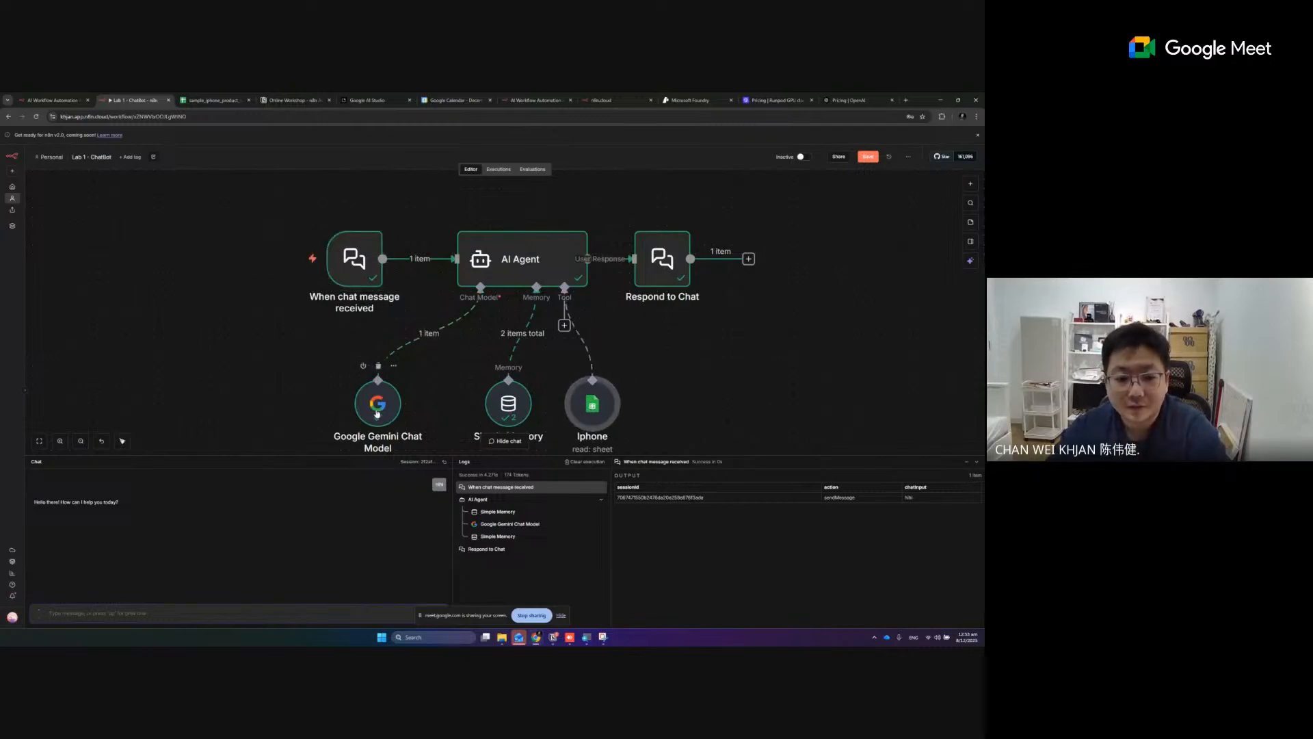
left_click_drag(380, 412, 417, 413)
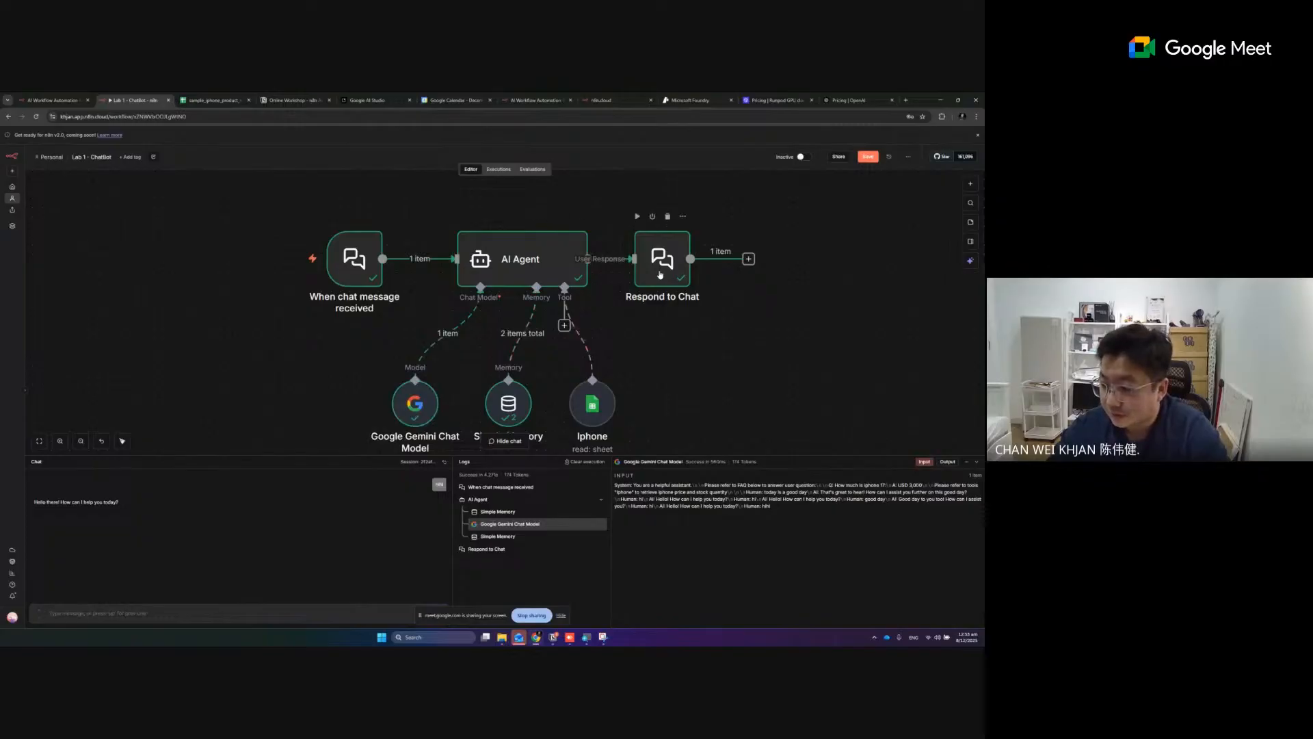
- Review the settings of the When chat message received trigger and the Respond to Chat node, returning to the canvas after each
double_click(348, 265)
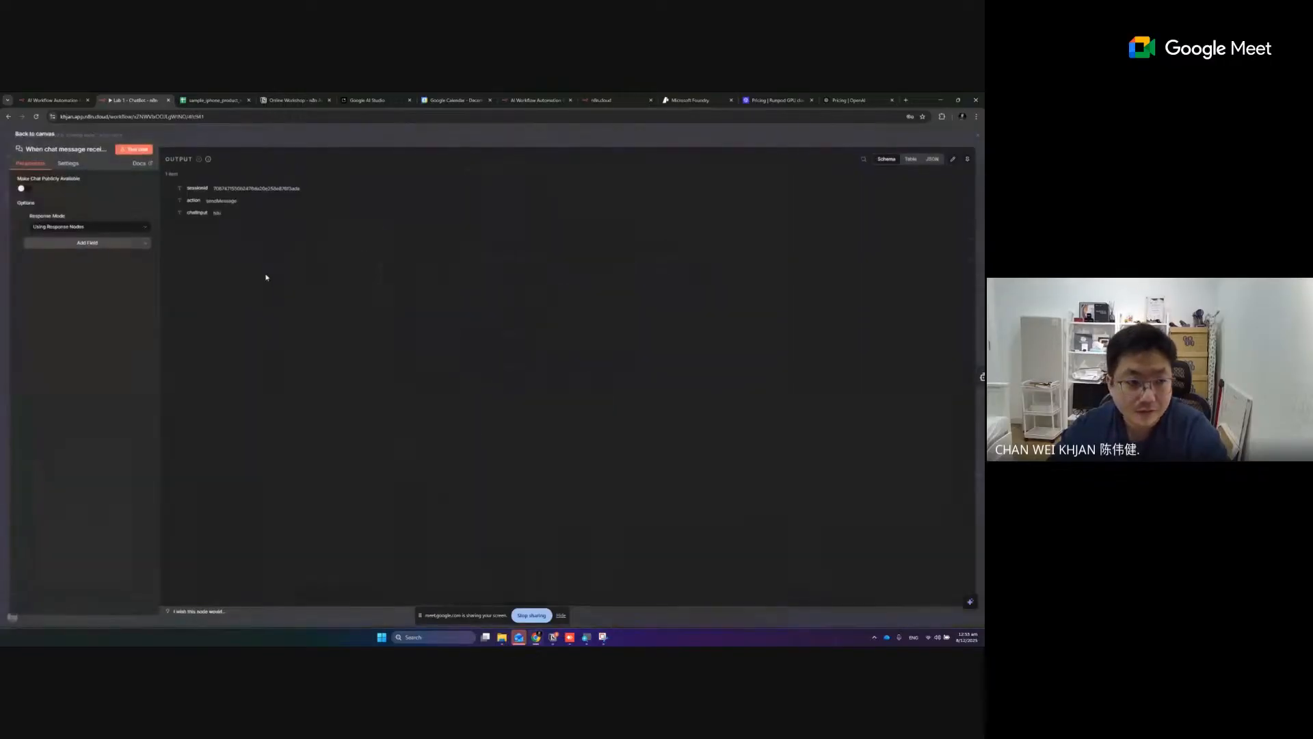
left_click(42, 136)
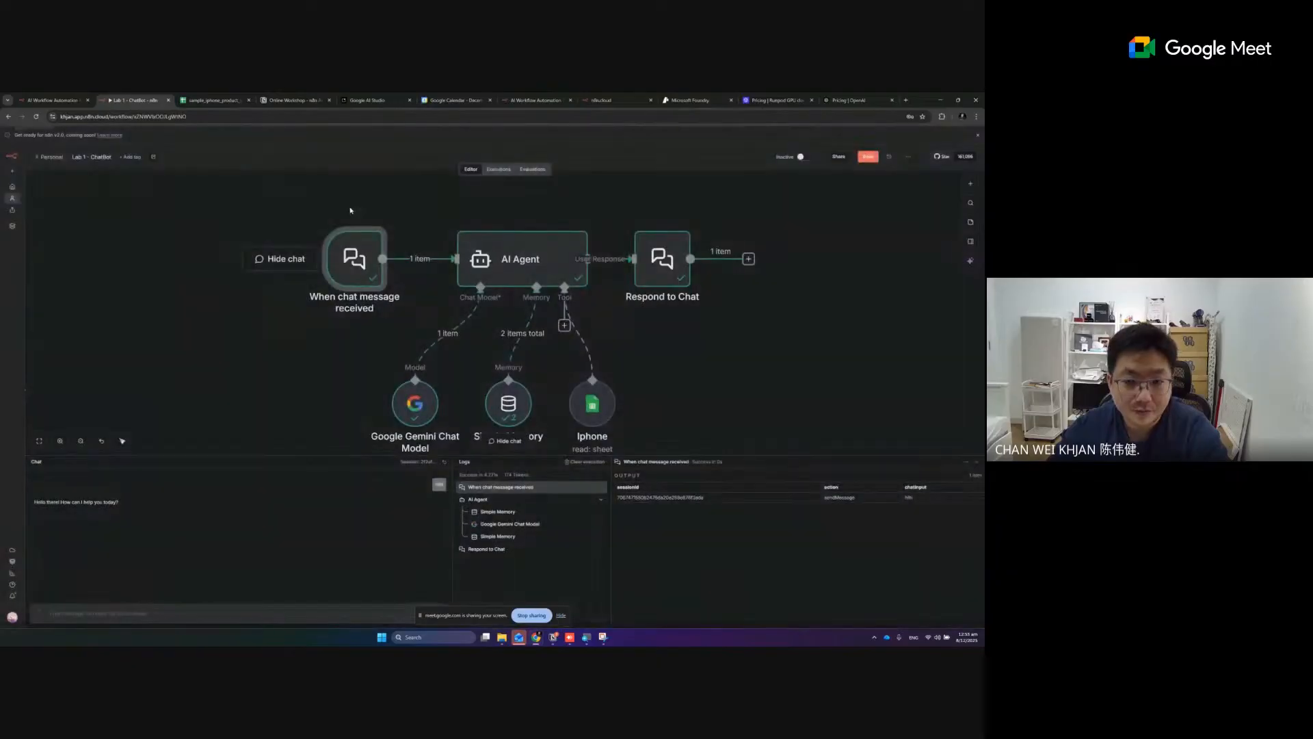
left_click(666, 280)
double_click(666, 280)
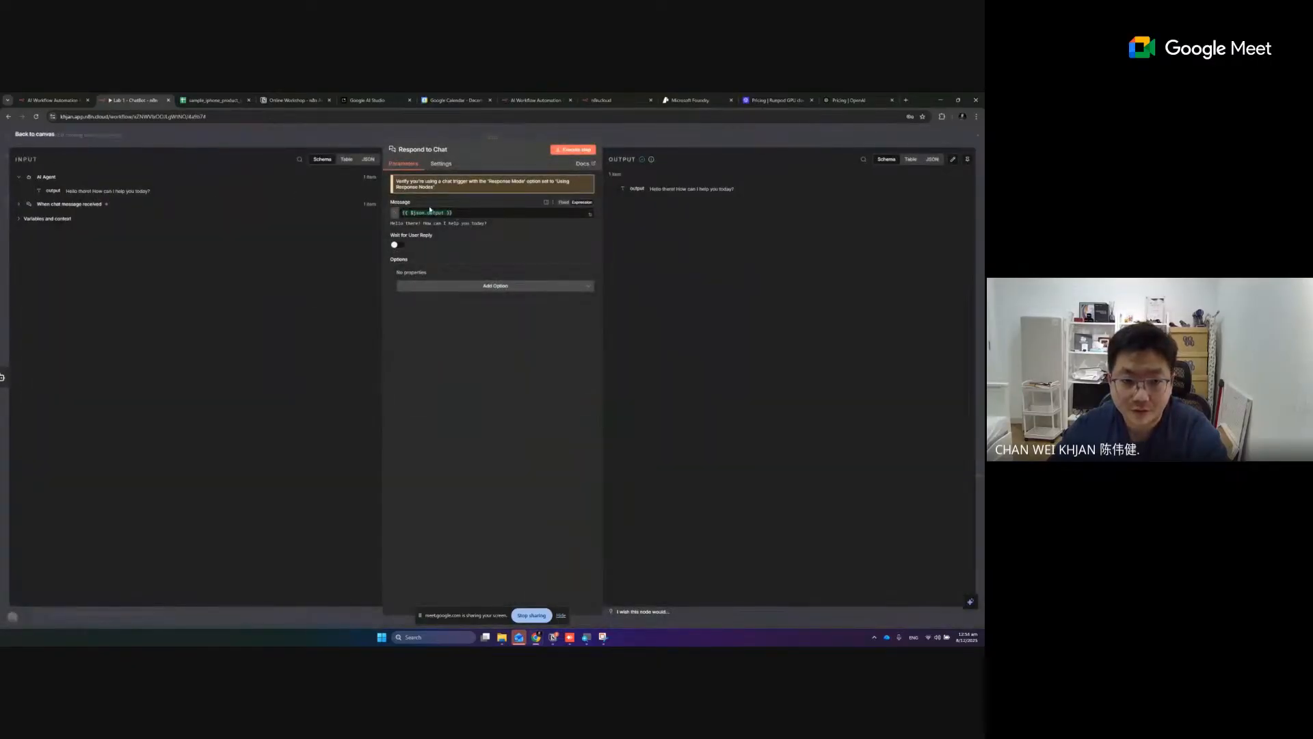
left_click(34, 134)
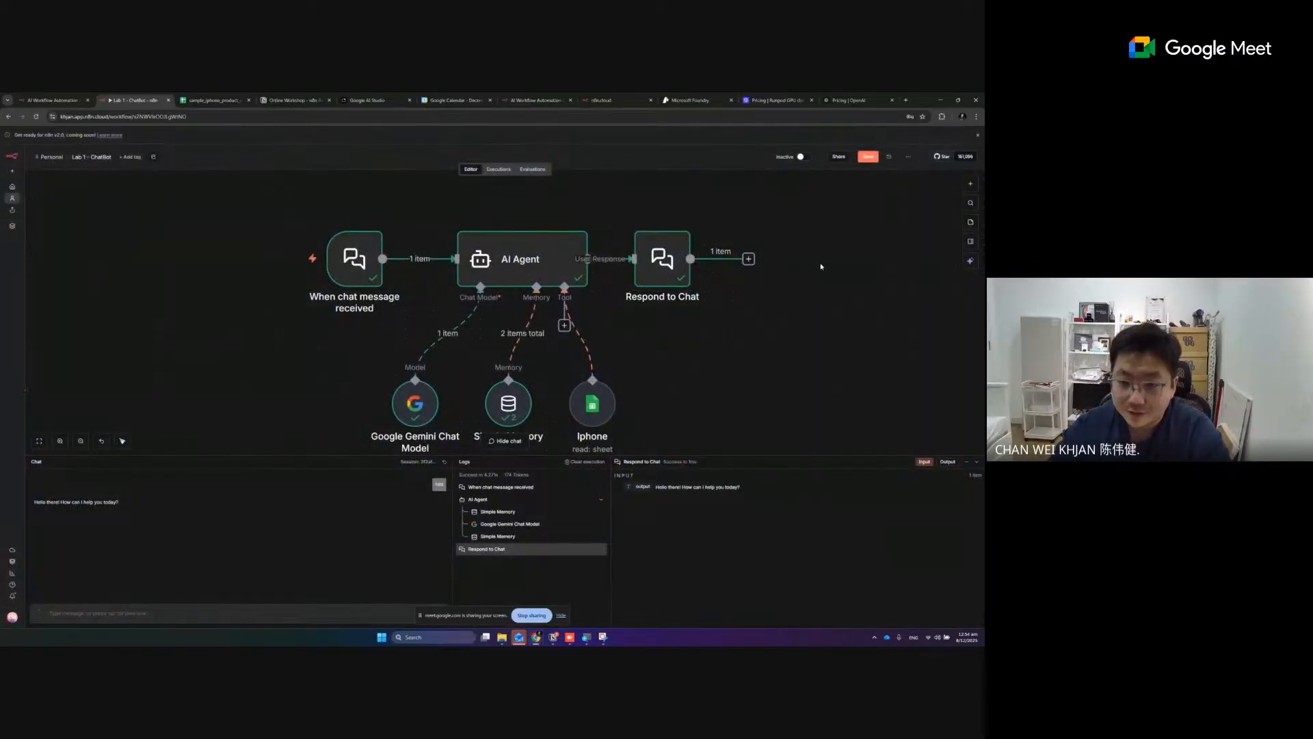
left_click_drag(826, 318, 643, 329)
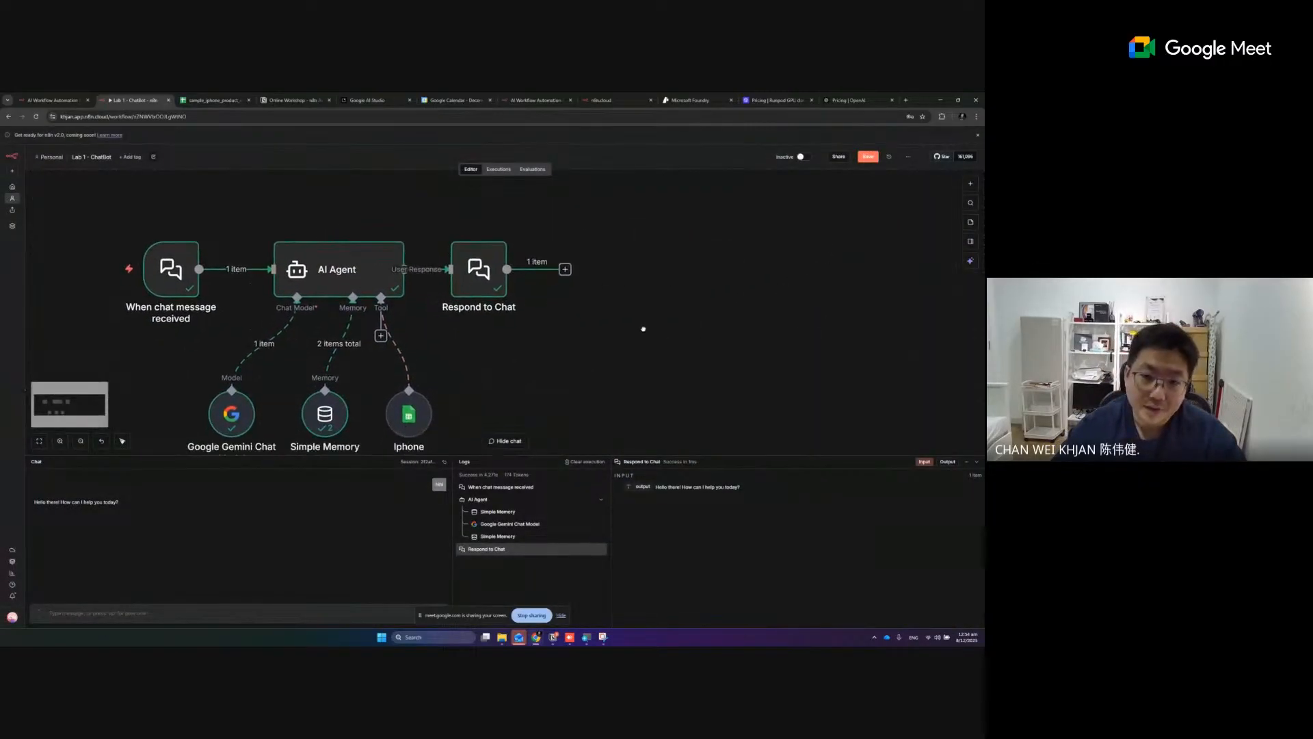
left_click_drag(579, 356, 599, 348)
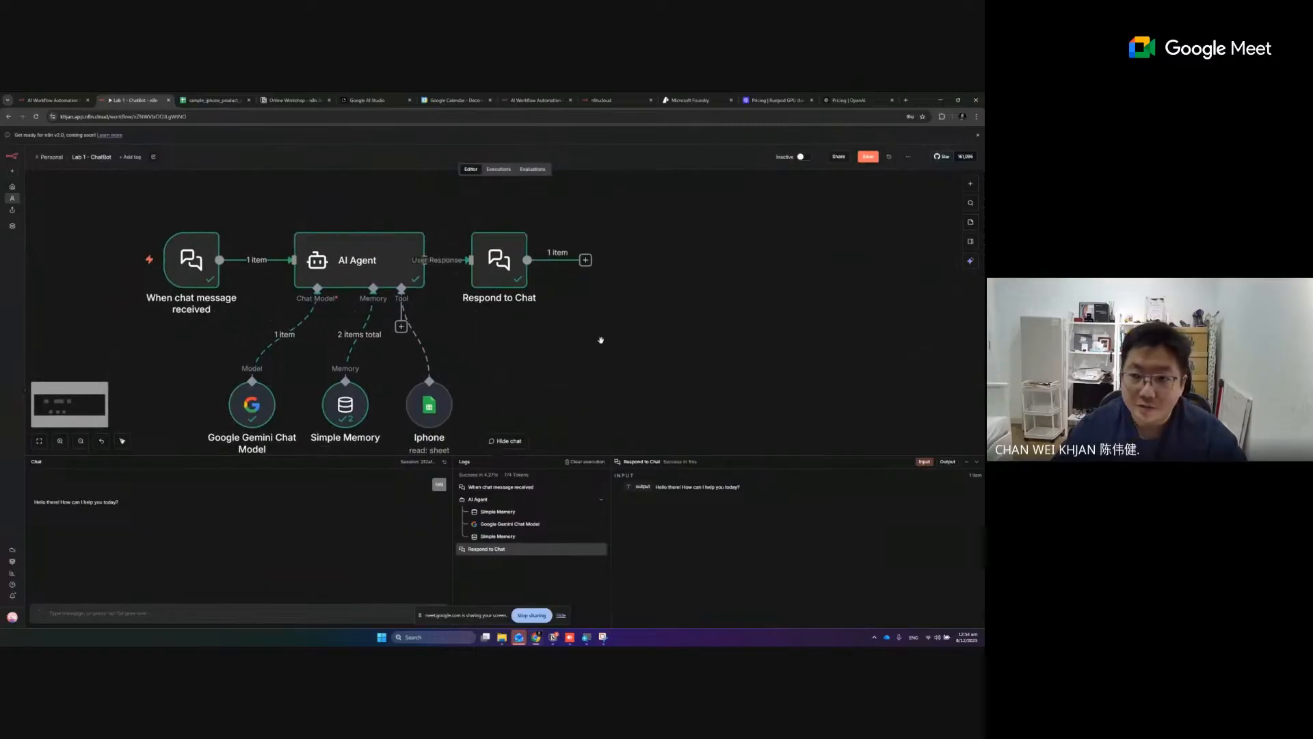
- Find Google Drive through a web search in a new browser tab and create a blank Google Sheets spreadsheet there
left_click(907, 100)
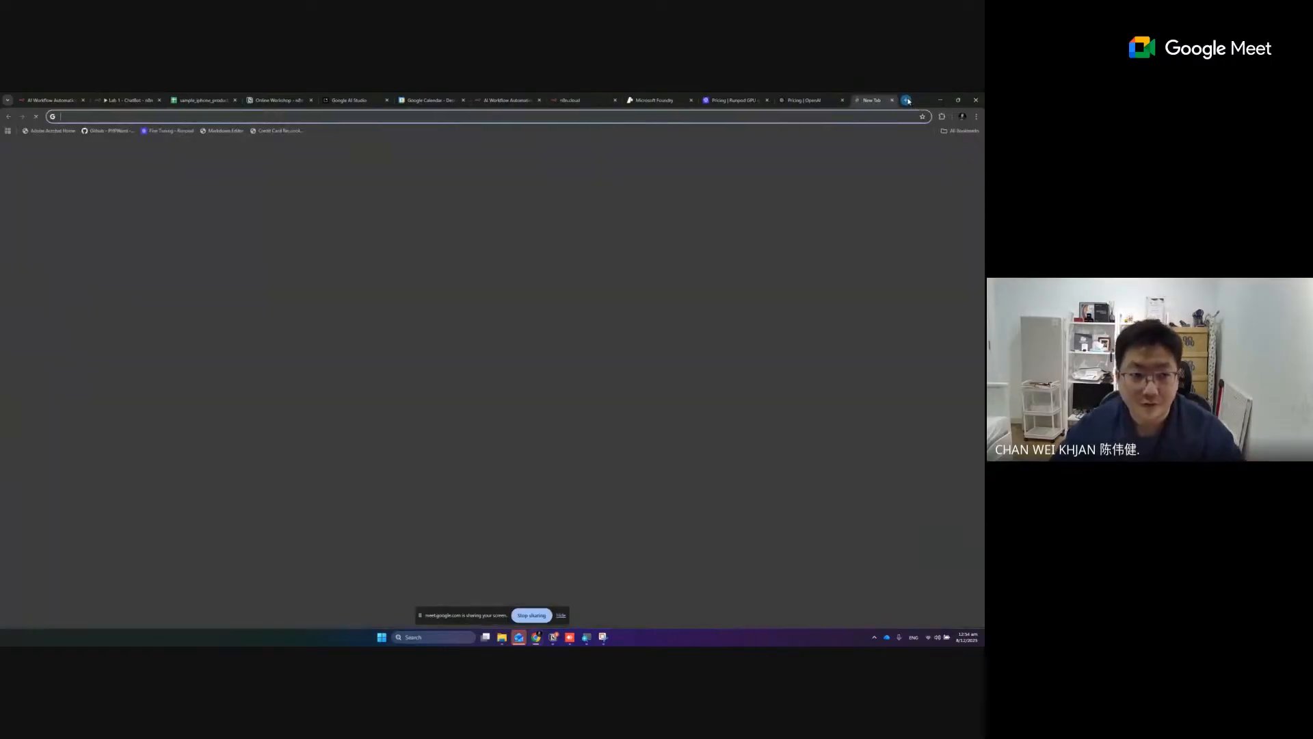
type("google drive")
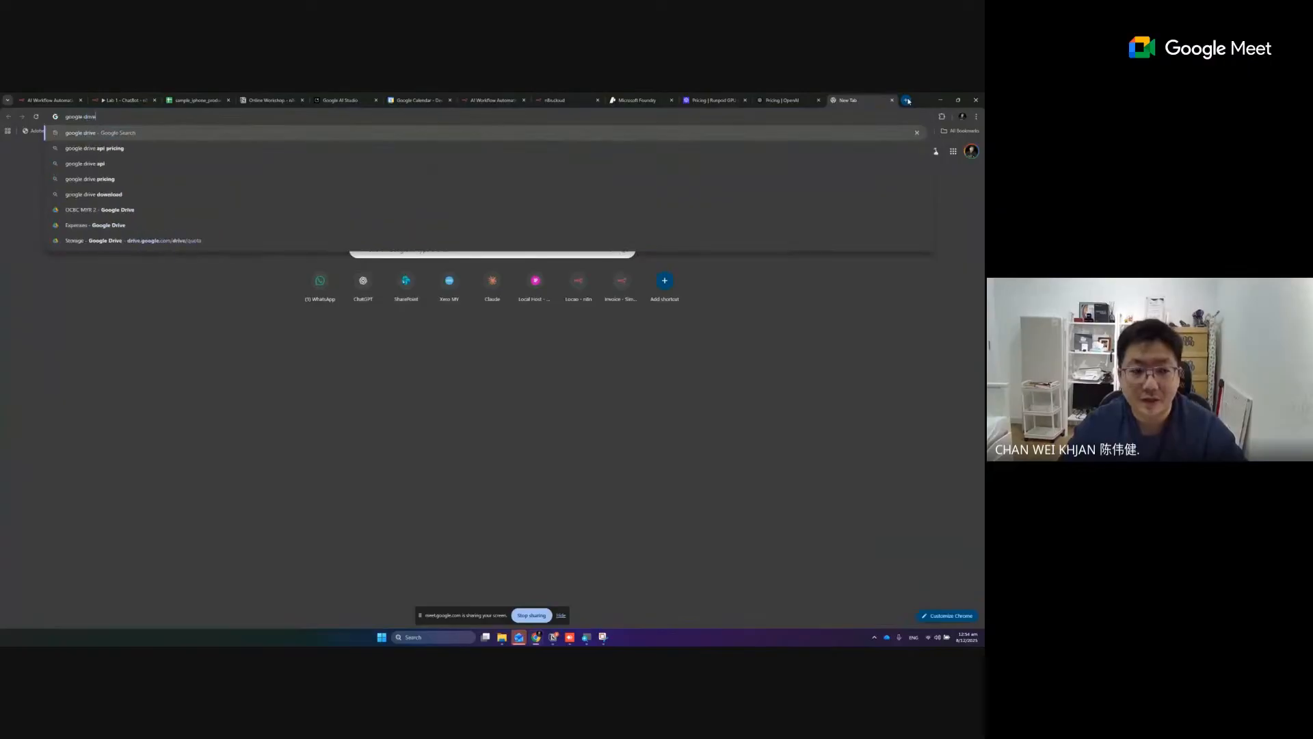
key("Return")
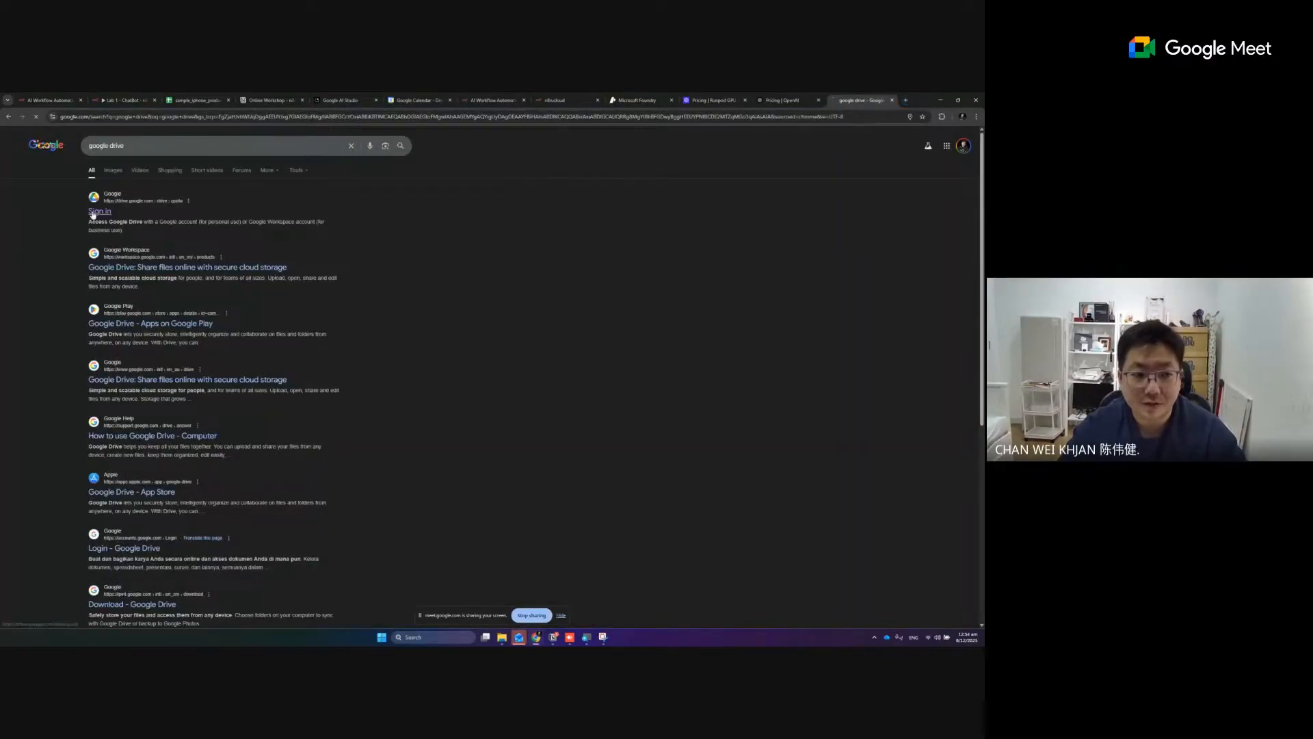
left_click(99, 212)
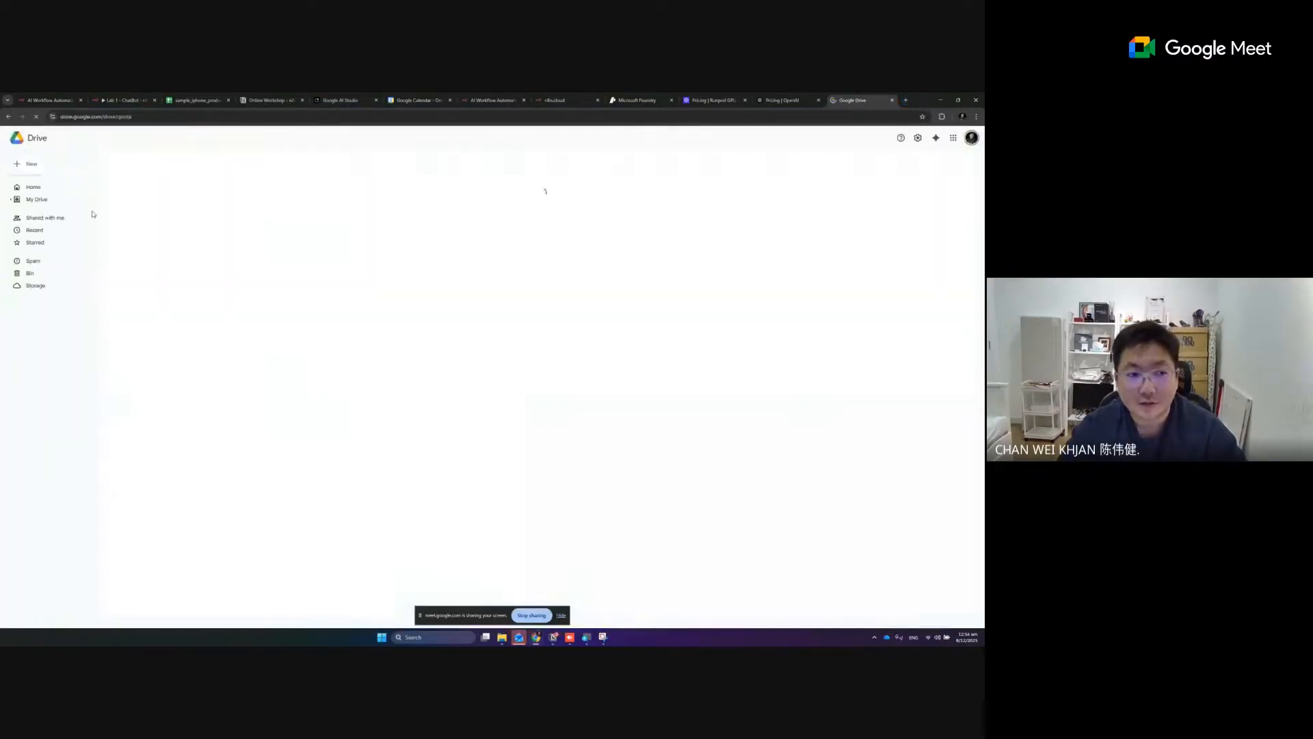
left_click(32, 165)
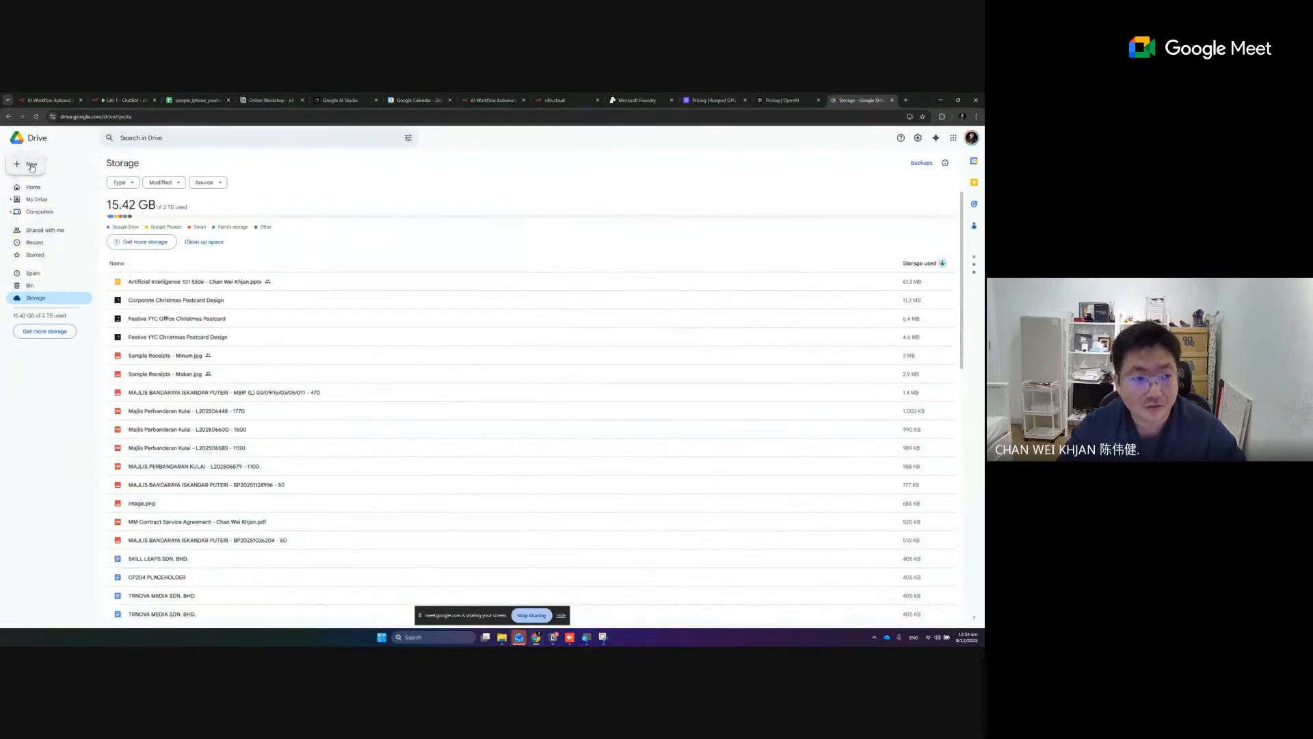
left_click(32, 164)
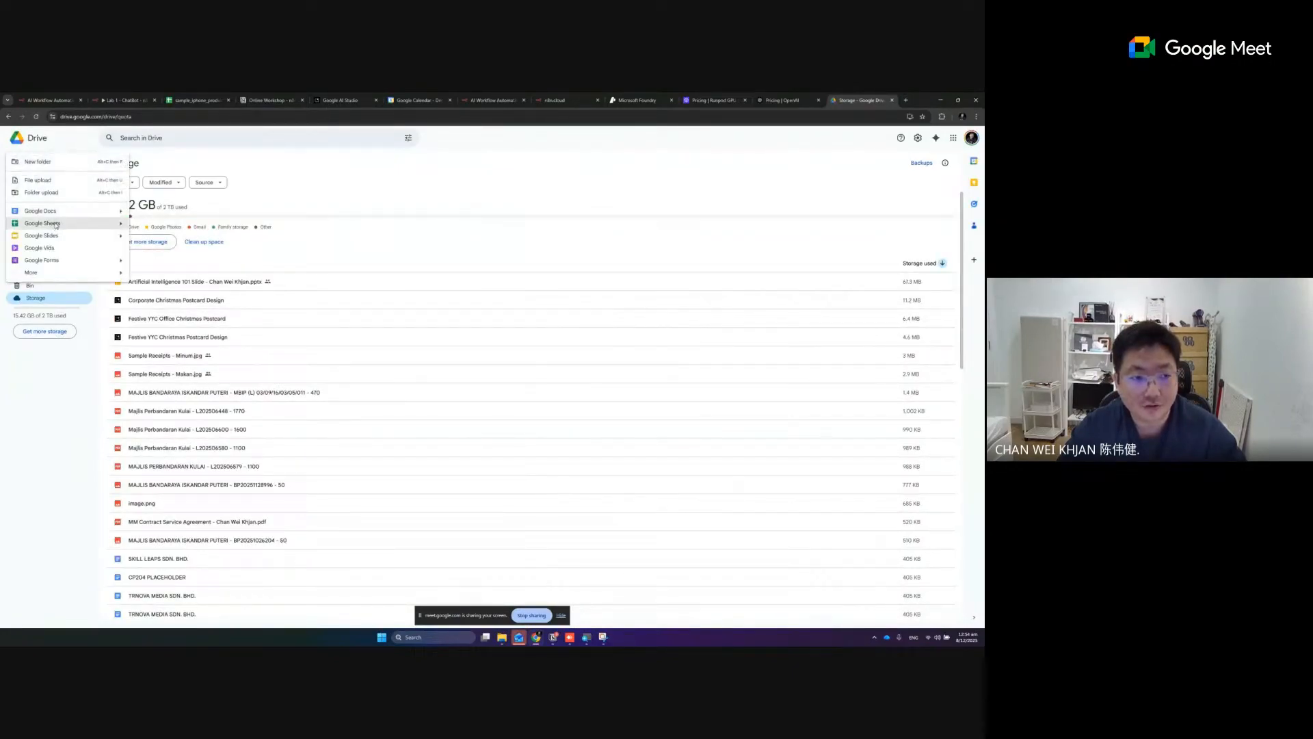
left_click(56, 223)
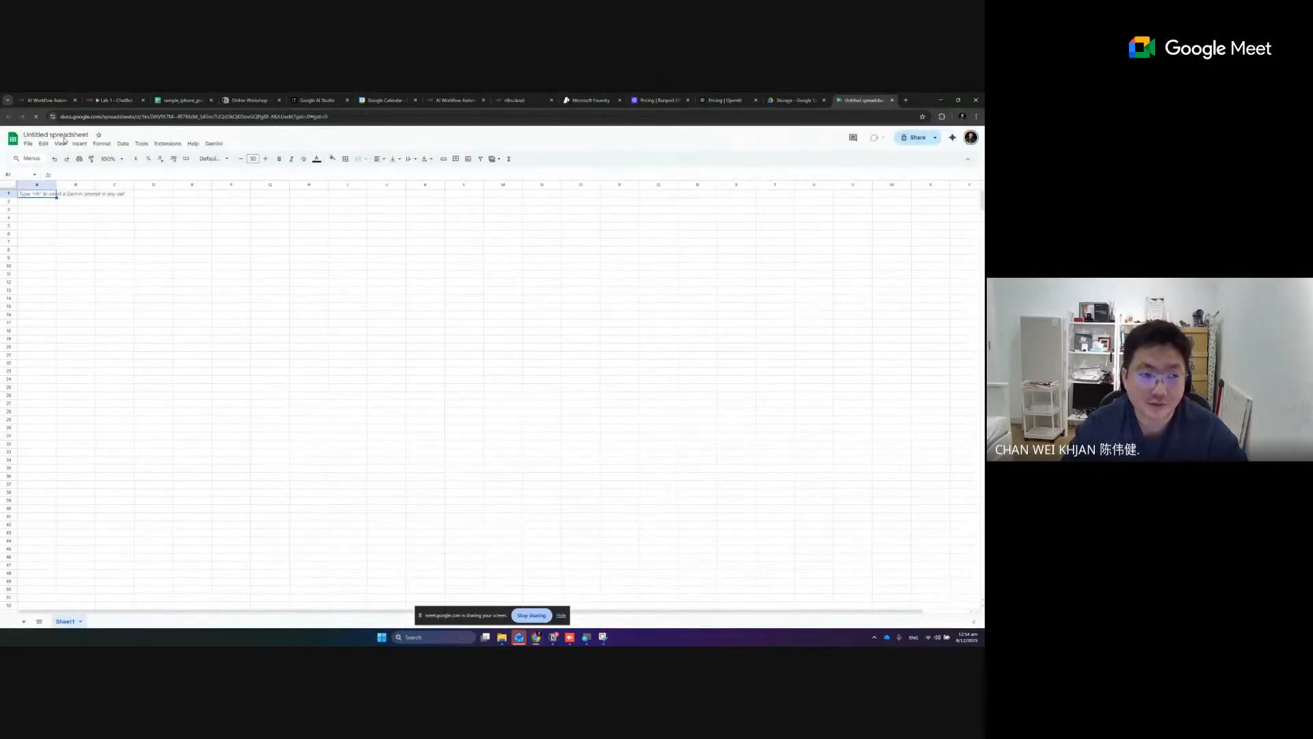
- Rename the new spreadsheet as ChatLog
left_click(64, 136)
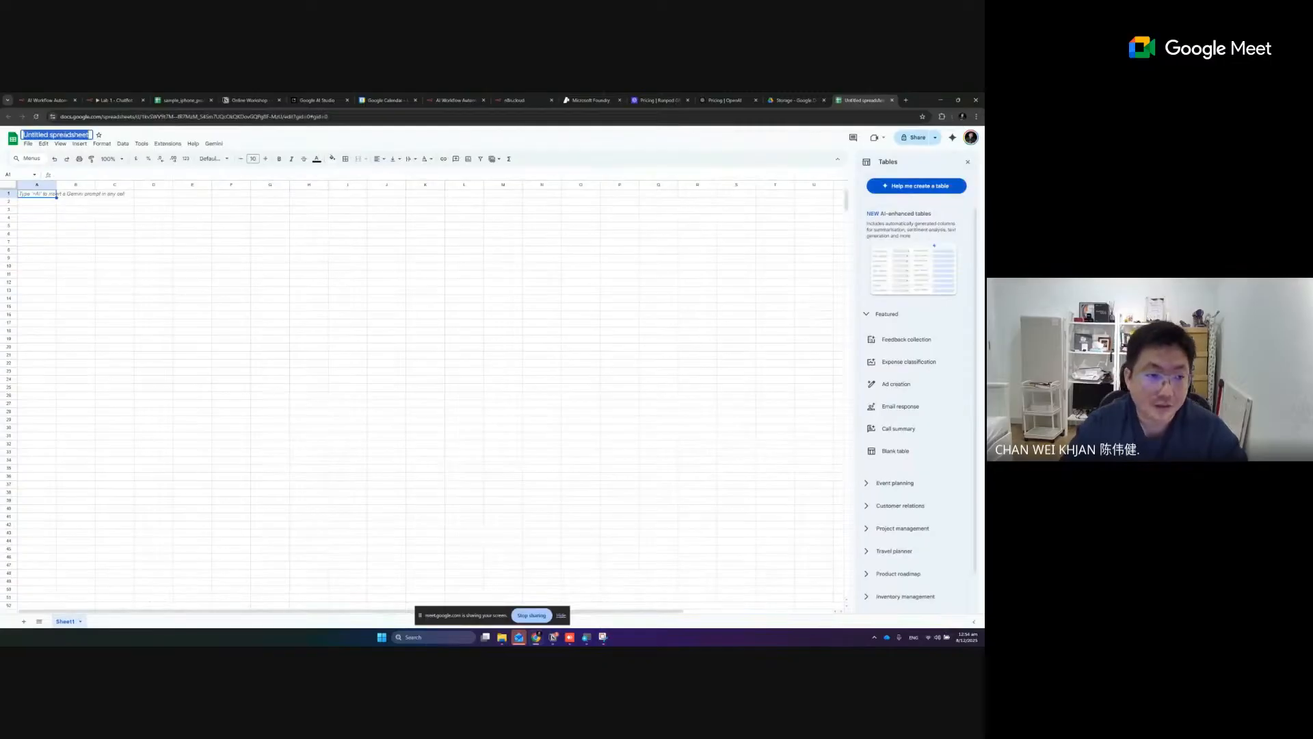
type("ChatLog")
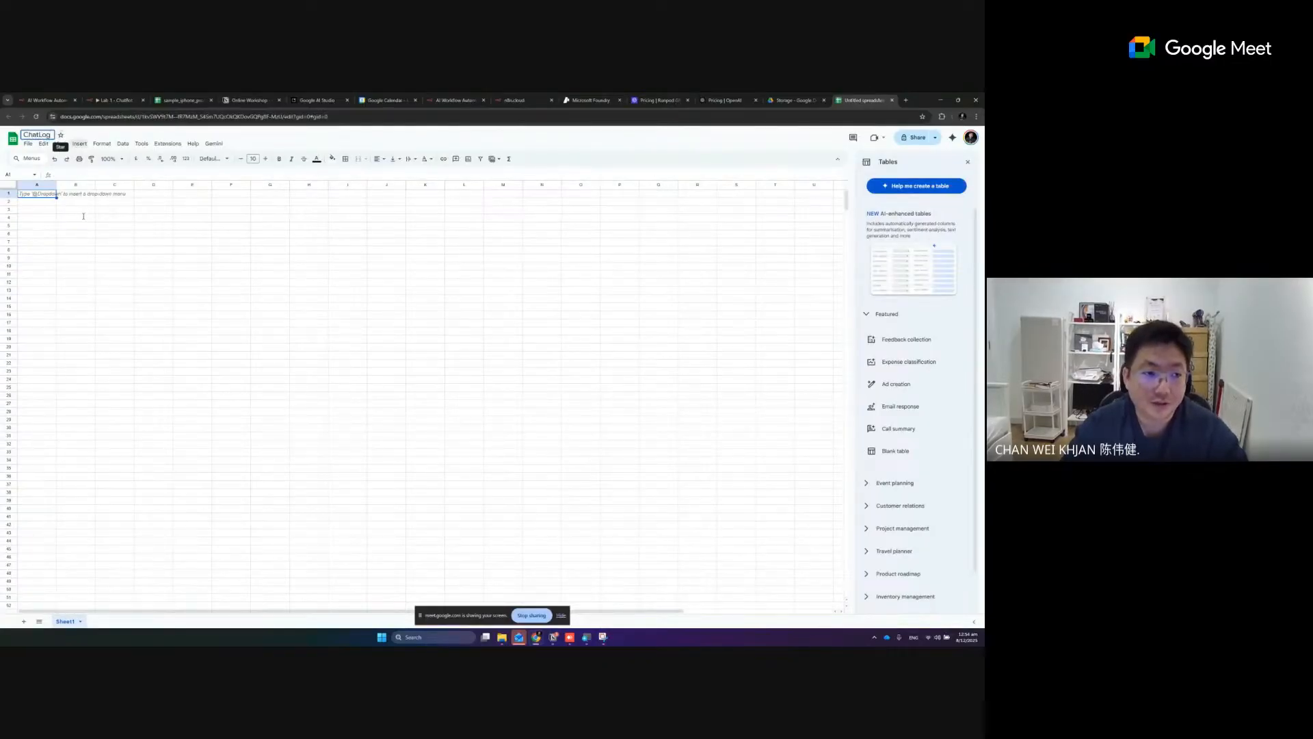
left_click(84, 217)
- Enter the headers Human in A1 and AI in B1 of the ChatLog sheet and make both bold
left_click(41, 195)
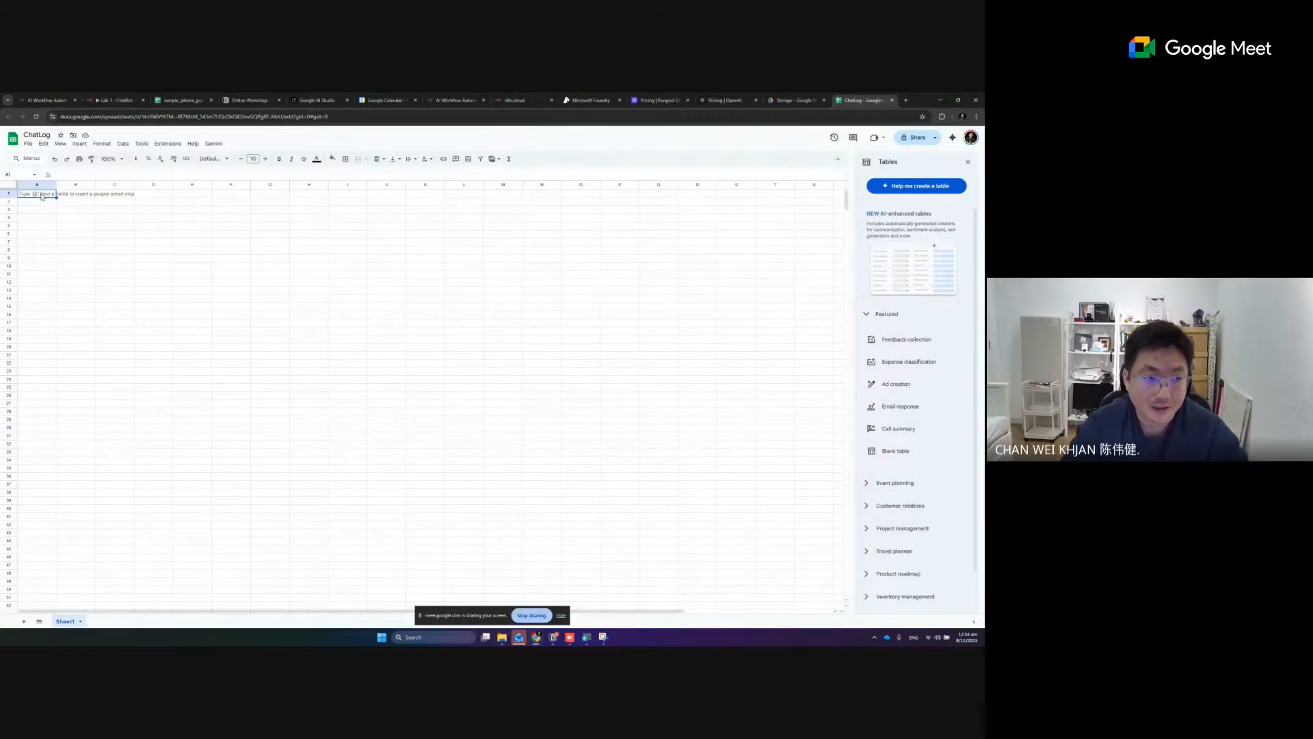
type("Himan")
key("Tab")
type("AI")
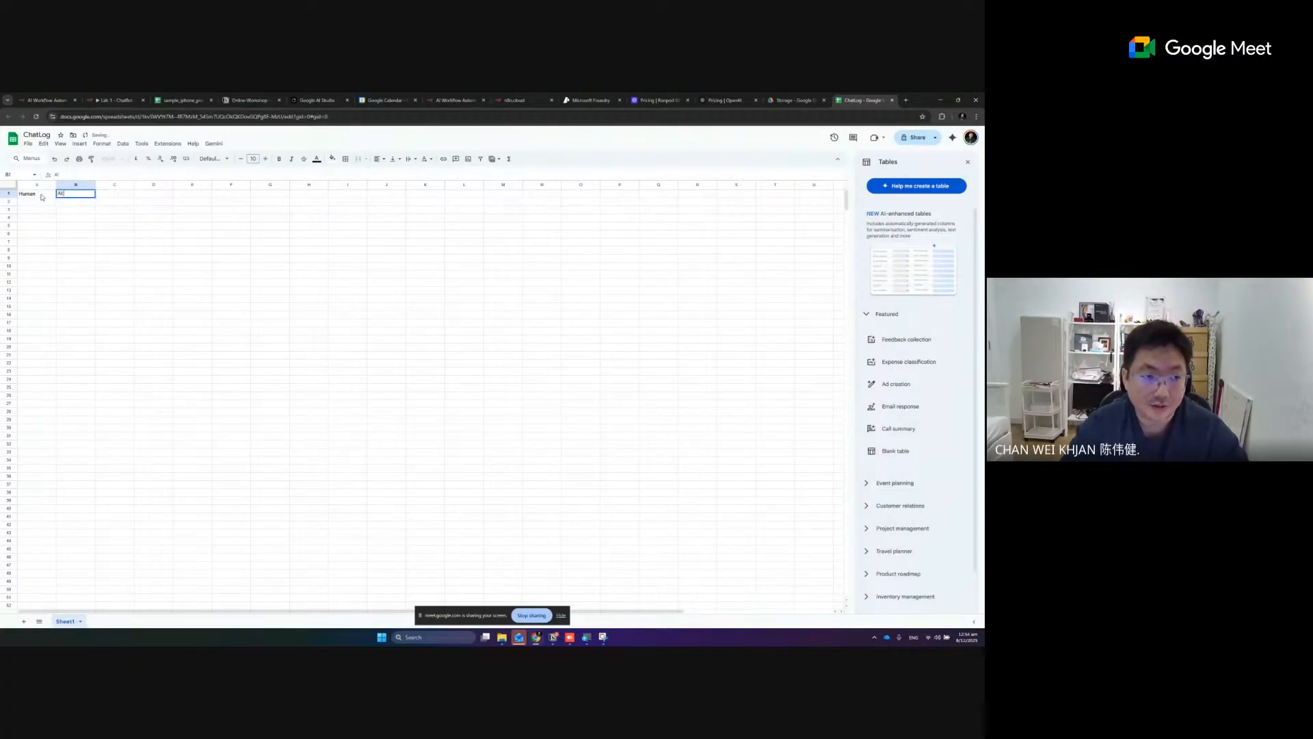
key("Return")
left_click_drag(42, 195, 76, 194)
key("ctrl+b")
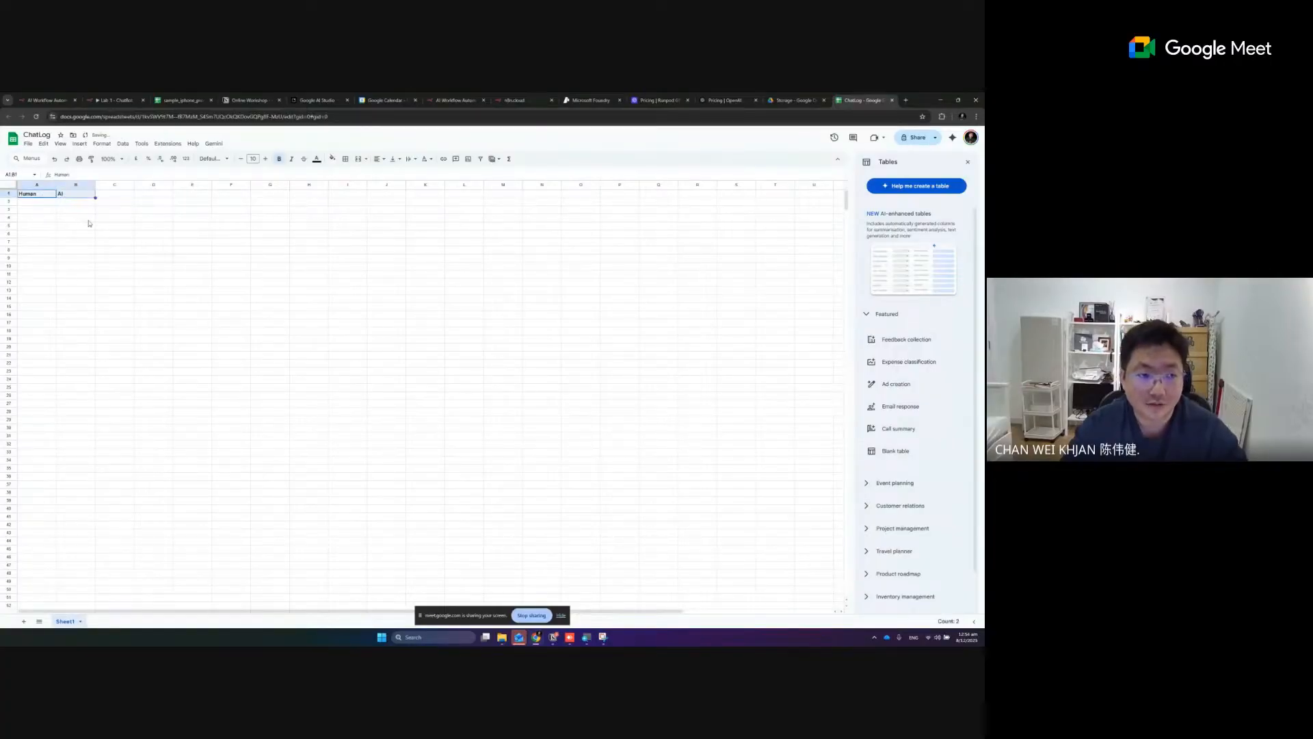
left_click(76, 217)
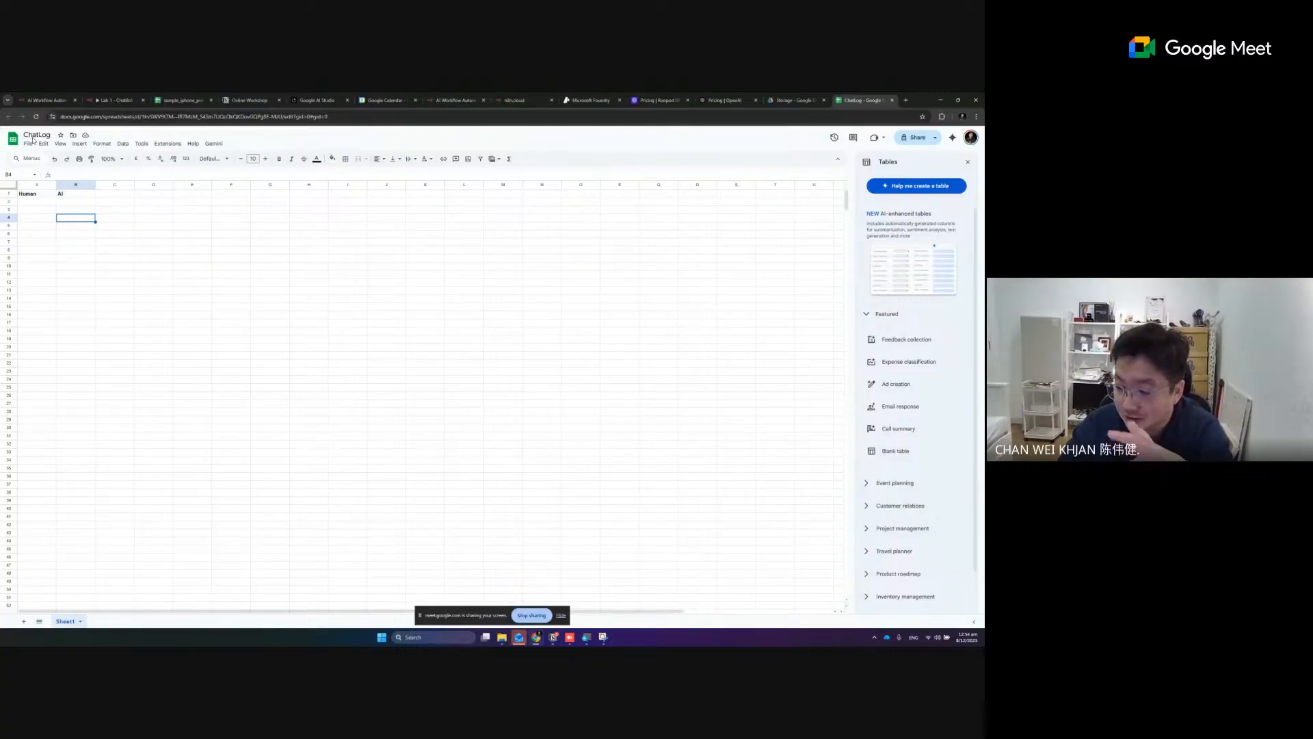
left_click(39, 197)
left_click(65, 196)
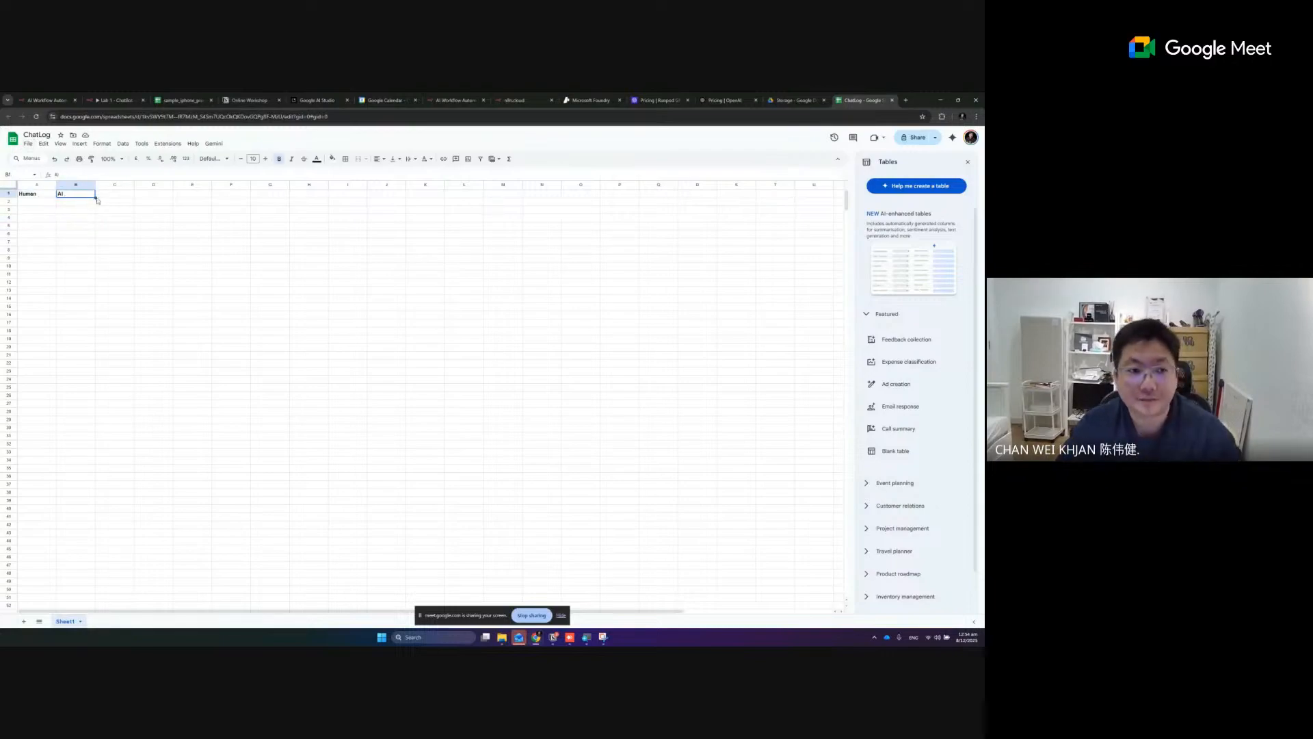
left_click(240, 119)
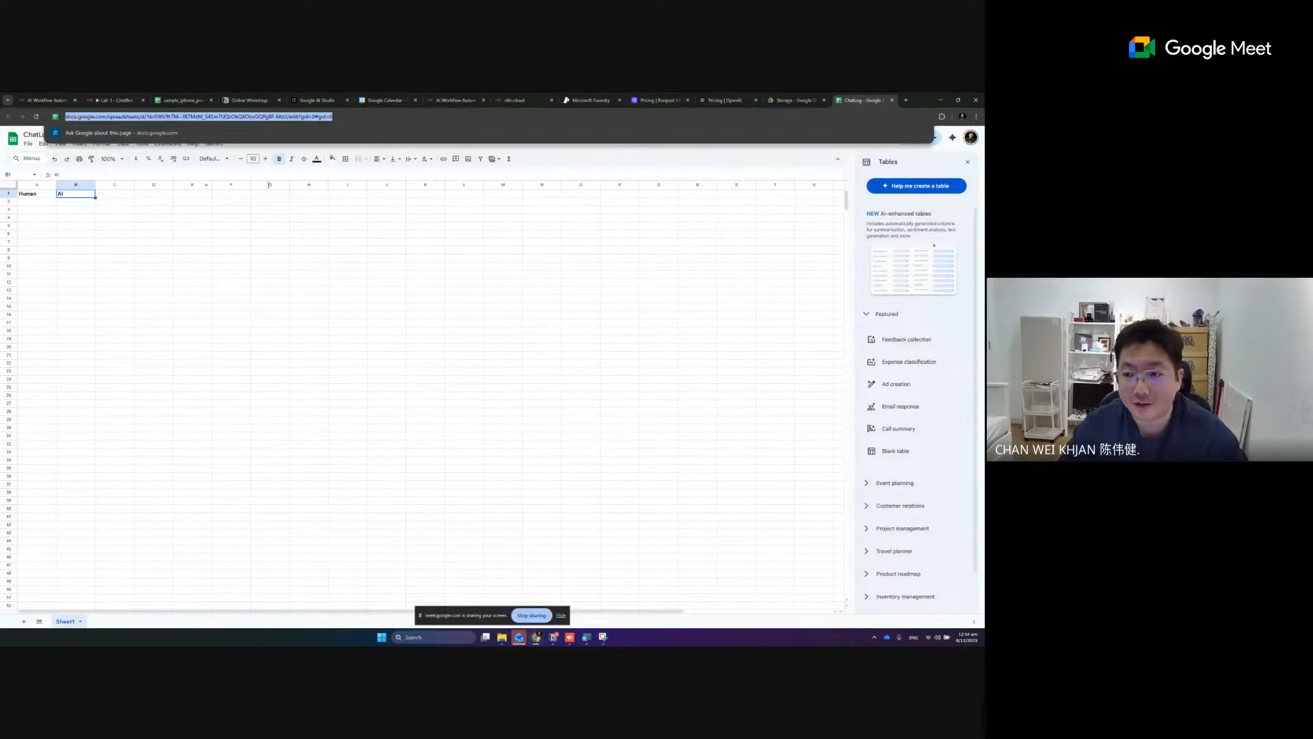
left_click(299, 280)
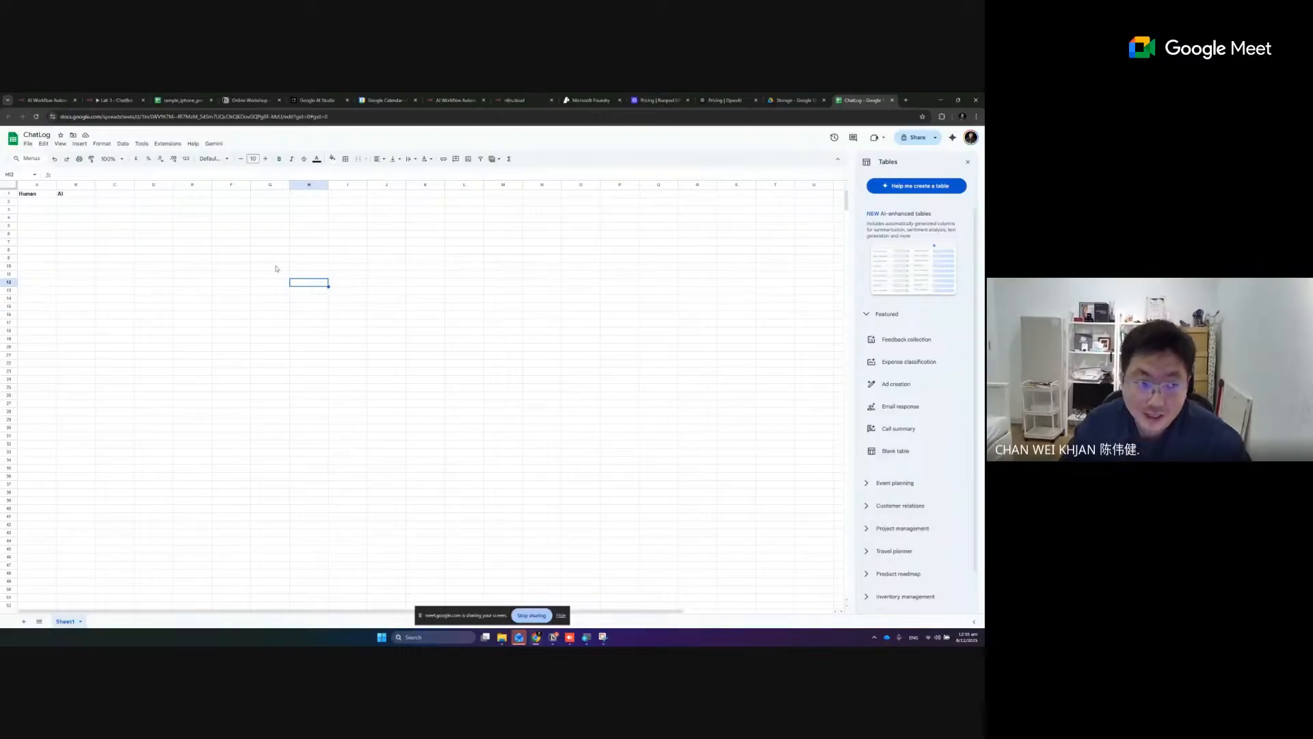
left_click(114, 100)
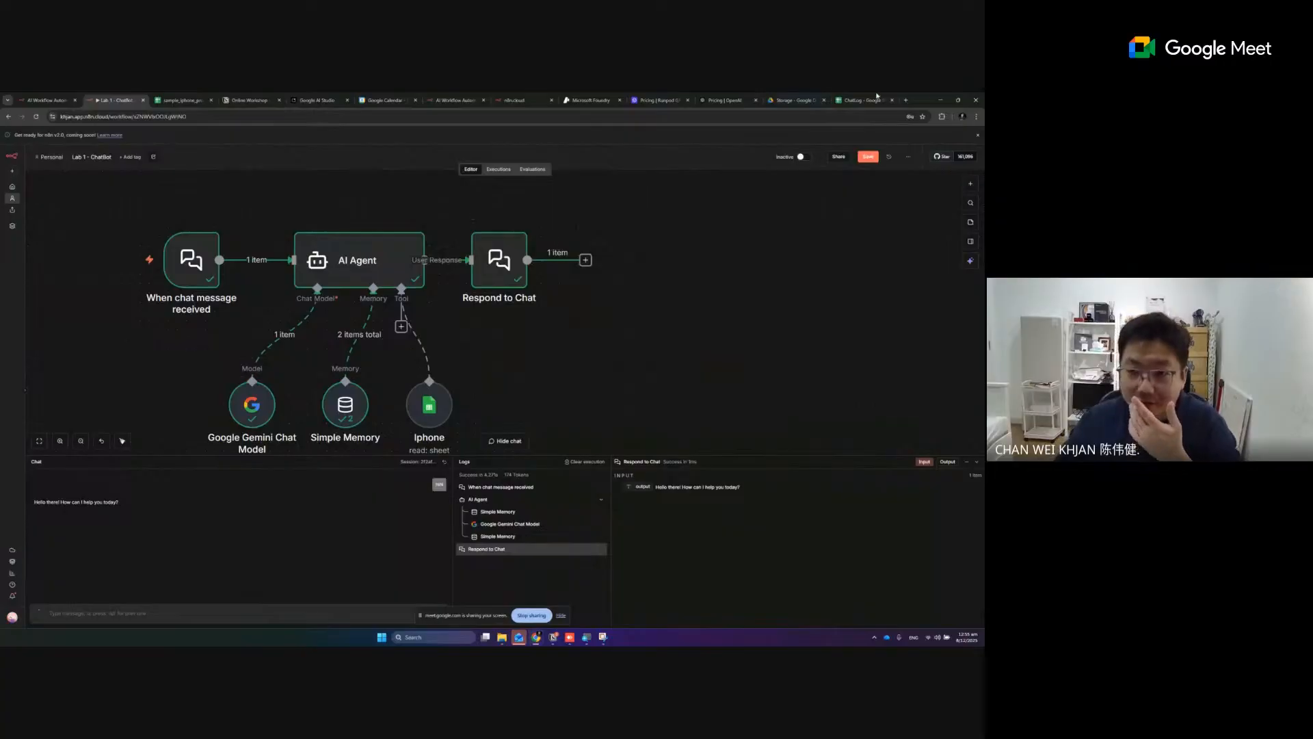
left_click(869, 100)
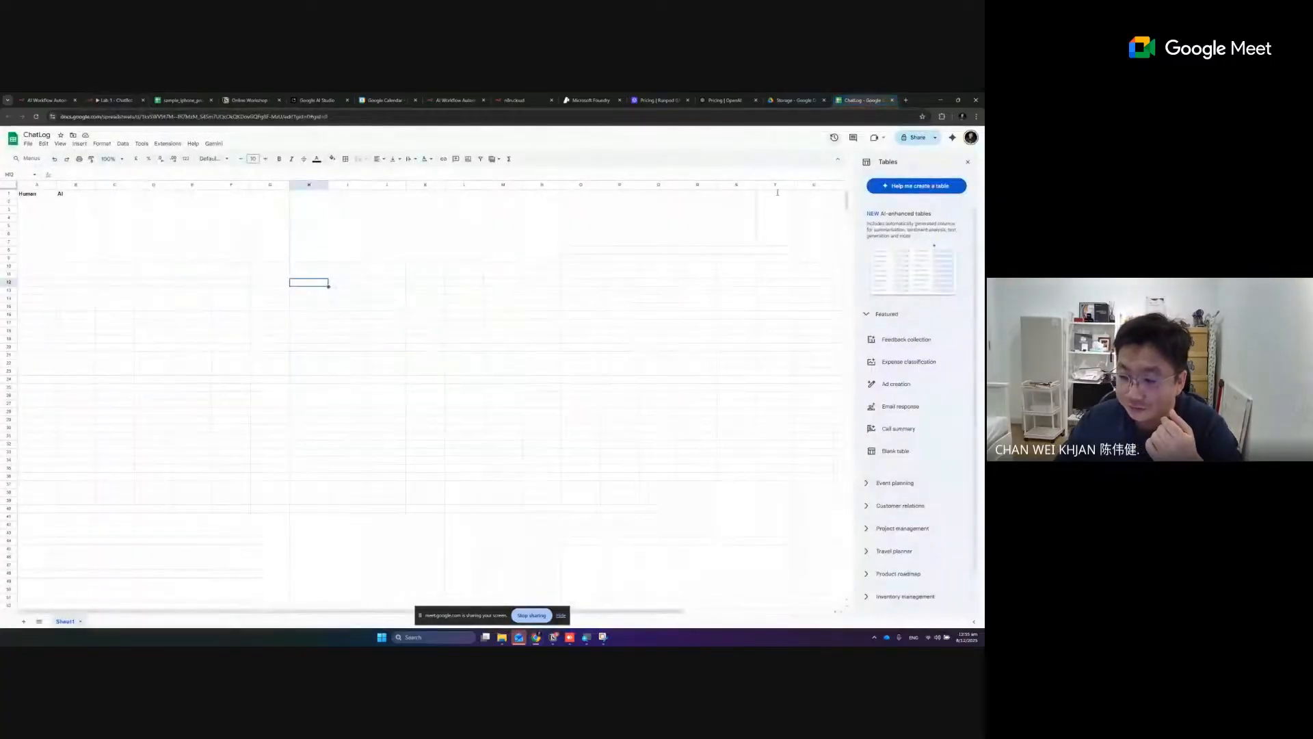
- Return to the n8n workflow and search for "sheet" nodes to add after the Respond to Chat node
left_click(115, 100)
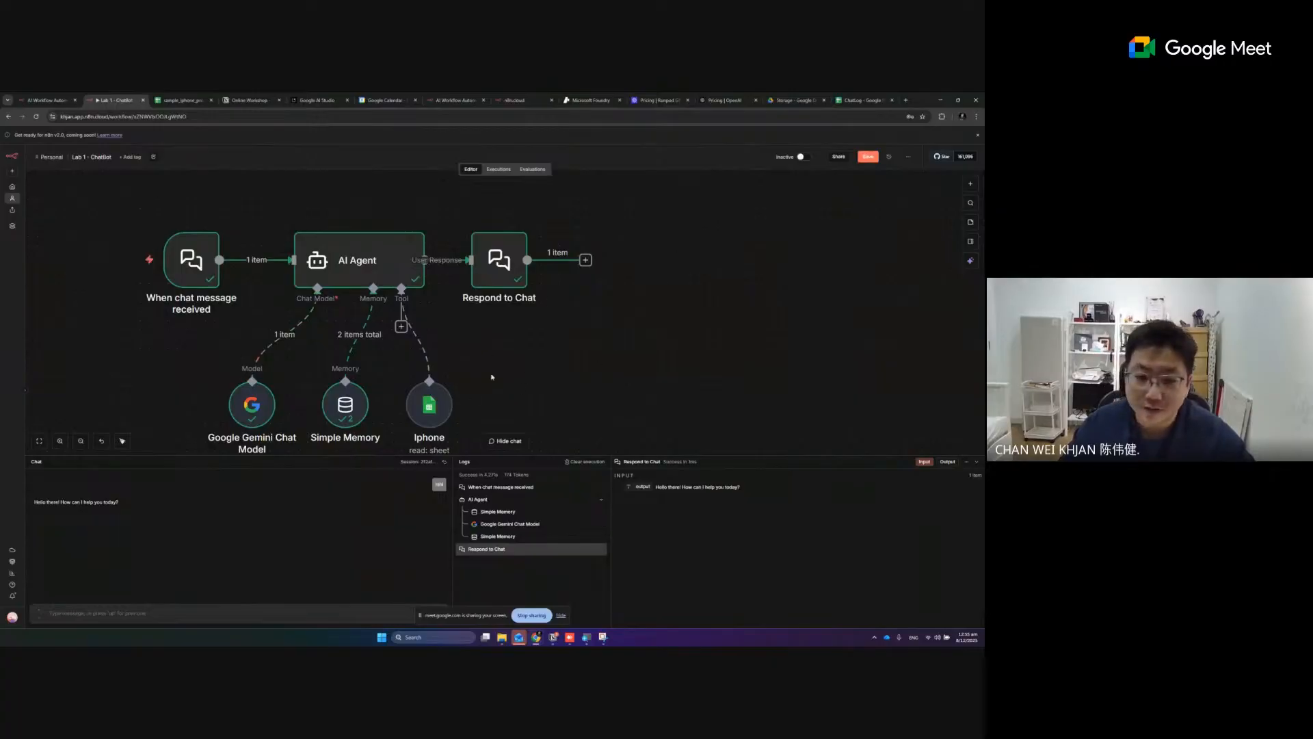
left_click(586, 261)
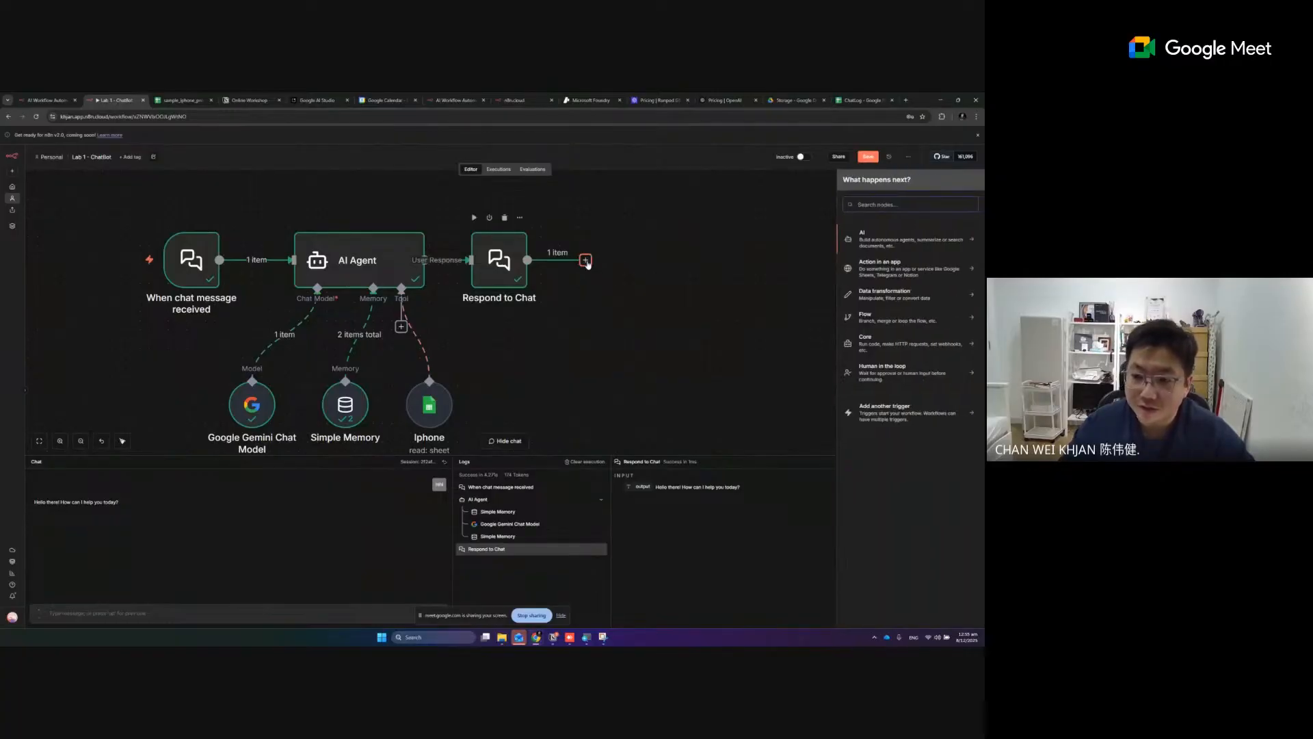
type("aggreg")
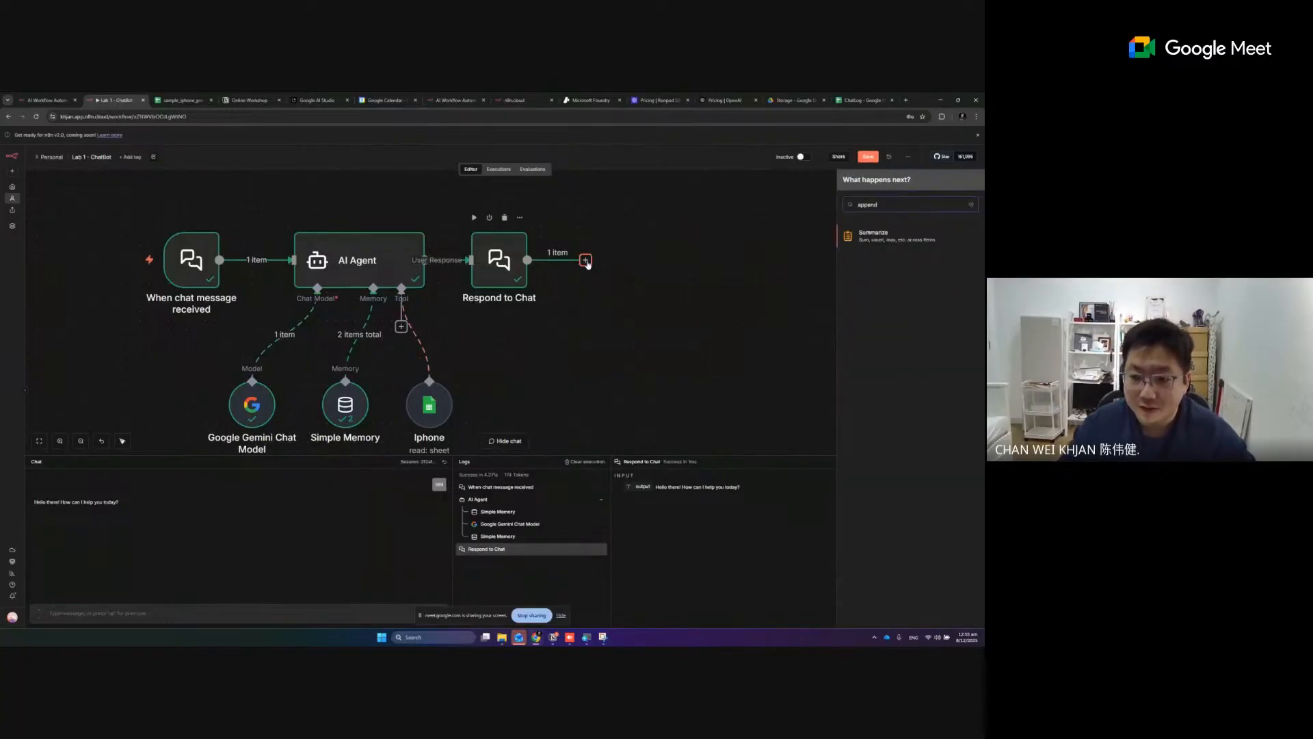
key("BackSpace")
key("BackSpace")
key("BackSpace")
key("BackSpace")
key("BackSpace")
key("BackSpace")
type("sheet")
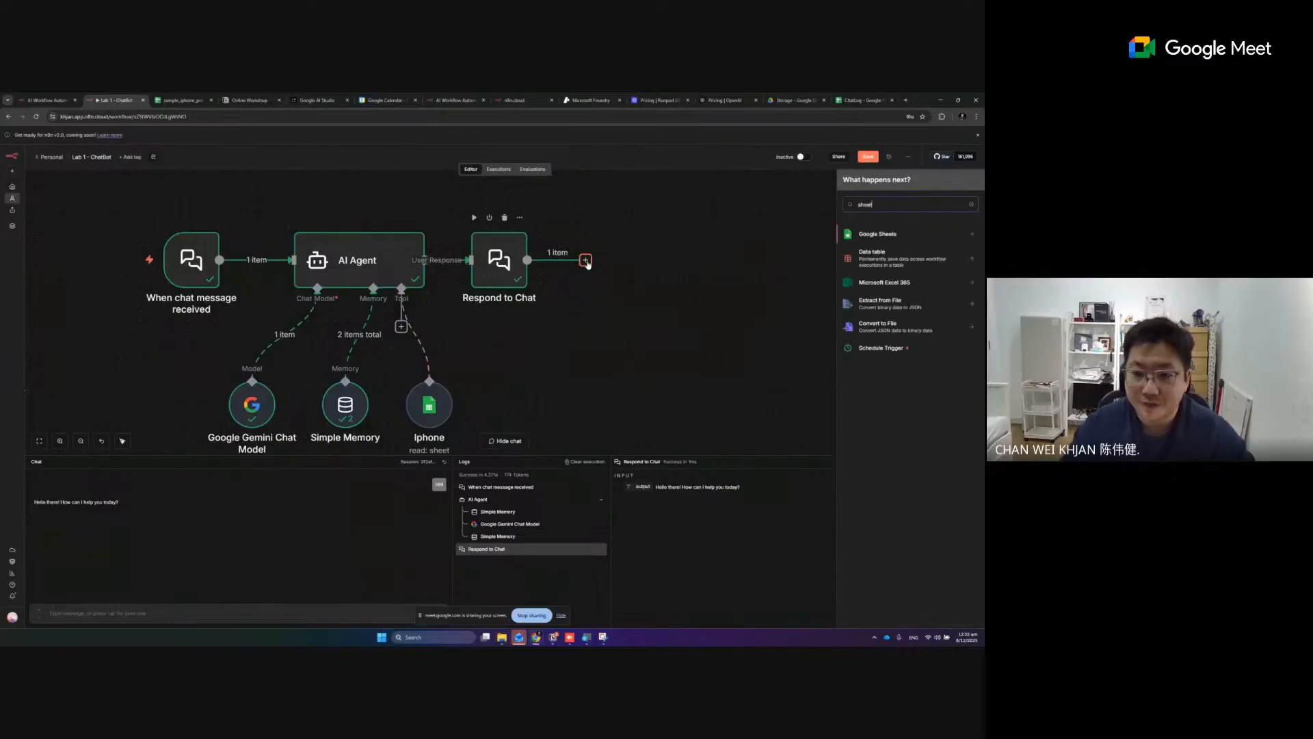
- Capture a Snipping Tool screenshot covering the Respond to Chat node and the node search results
left_click(603, 637)
left_click(14, 112)
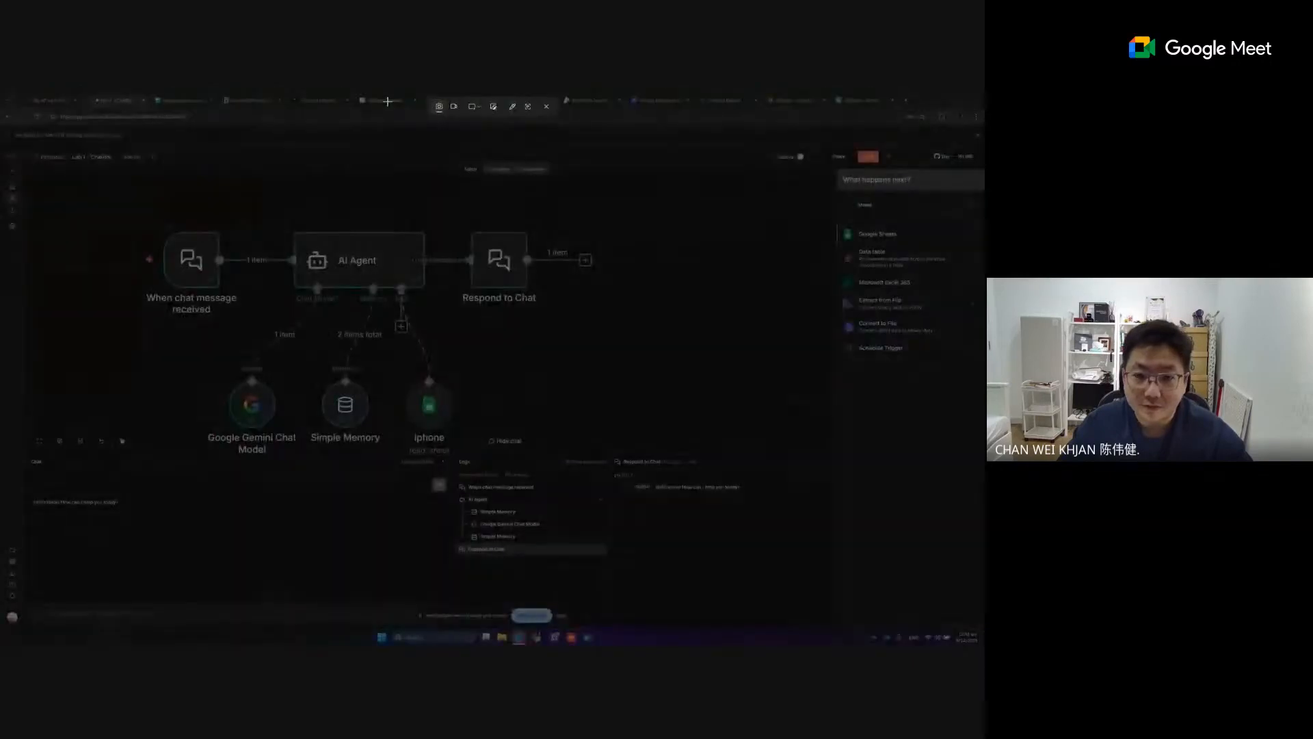
left_click_drag(387, 101, 951, 526)
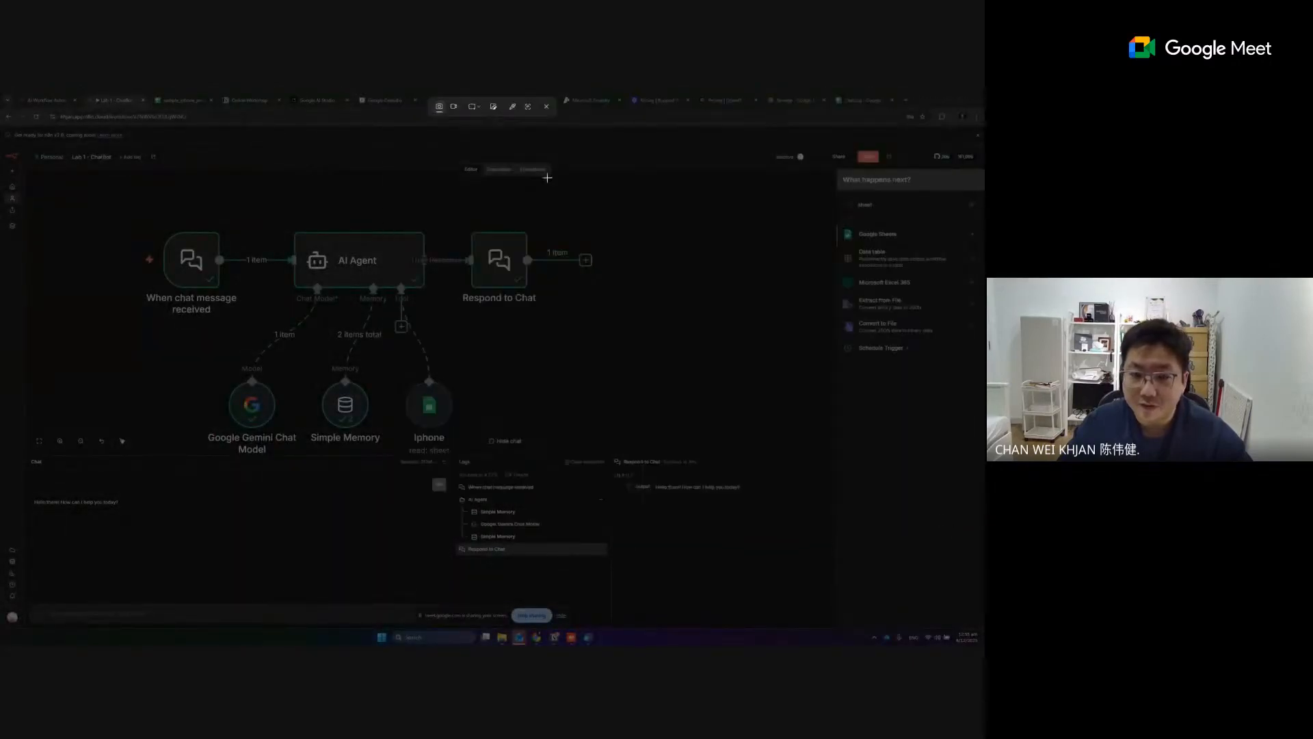
left_click_drag(413, 127, 954, 589)
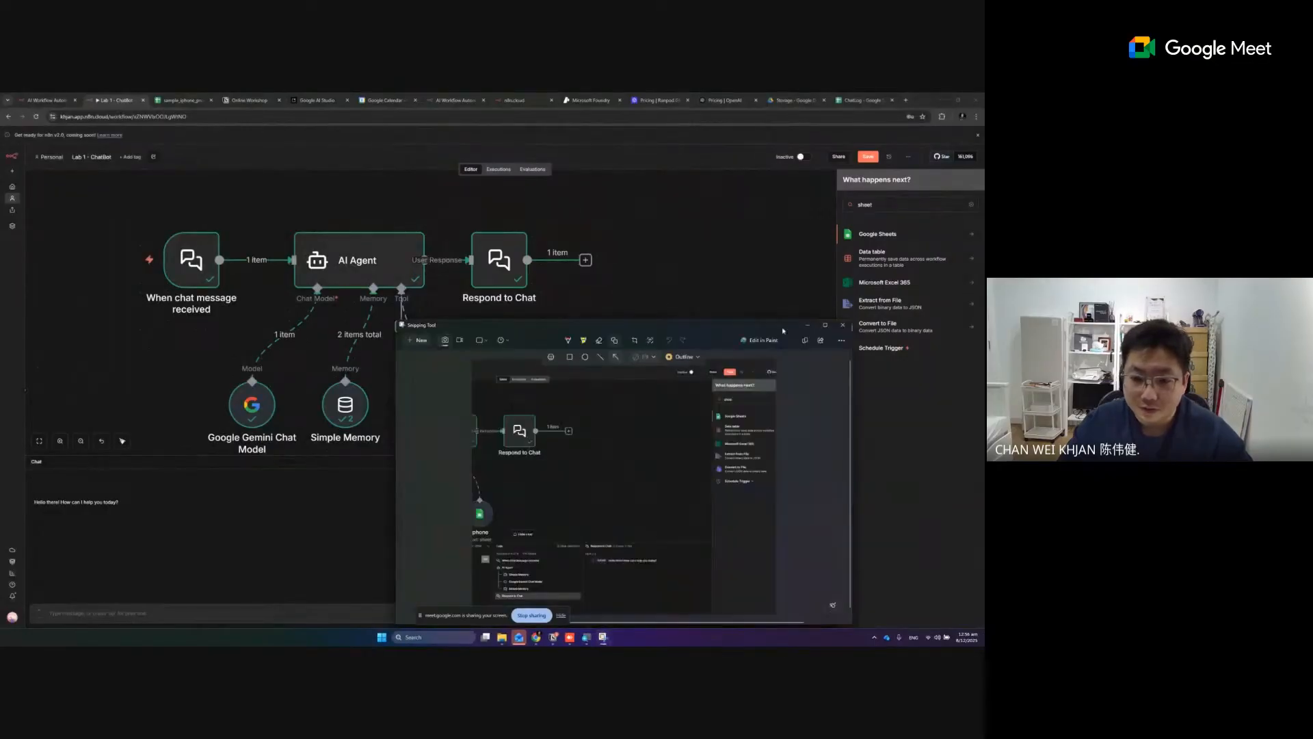
- Annotate the screenshot with a circle around the add-node point after Respond to Chat and an arrow to Google Sheets, then return to the workflow
left_click(824, 325)
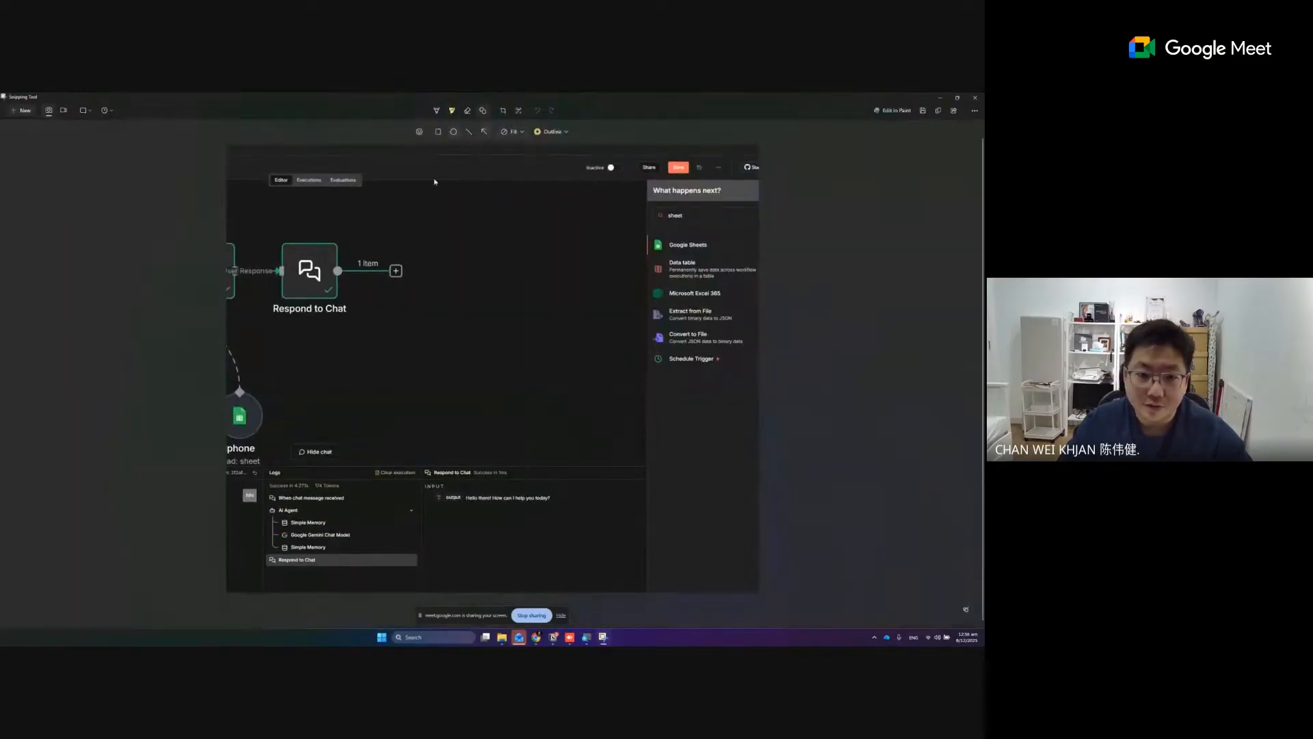
mouse_move(383, 261)
left_mouse_down()
mouse_move(409, 285)
mouse_move(400, 254)
left_mouse_up()
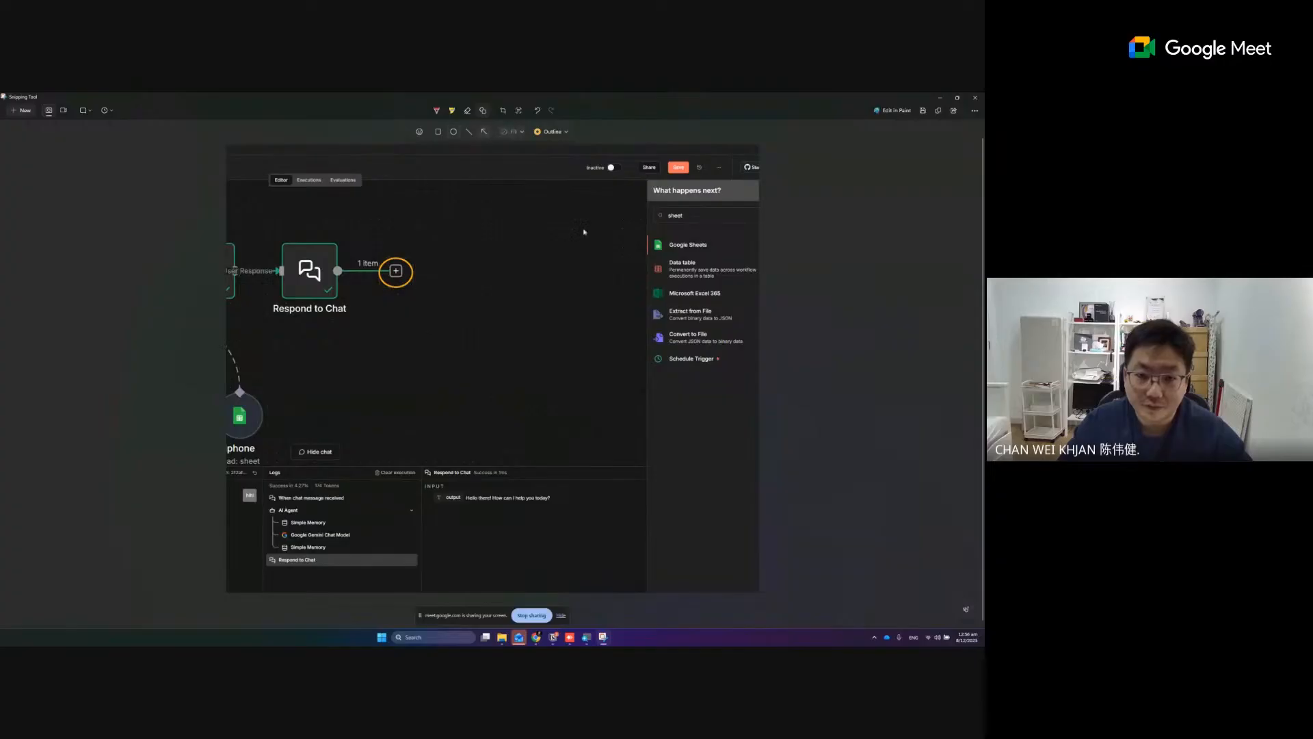
left_click_drag(577, 316, 651, 248)
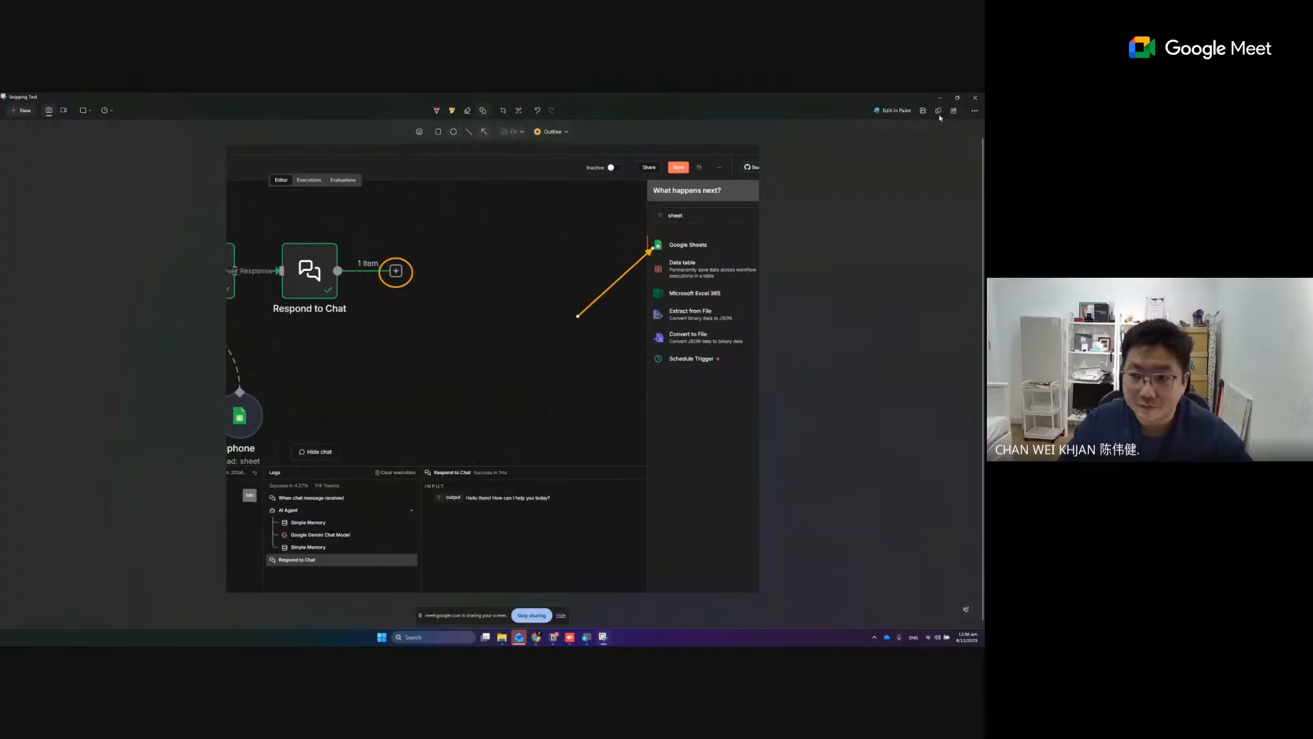
left_click(940, 98)
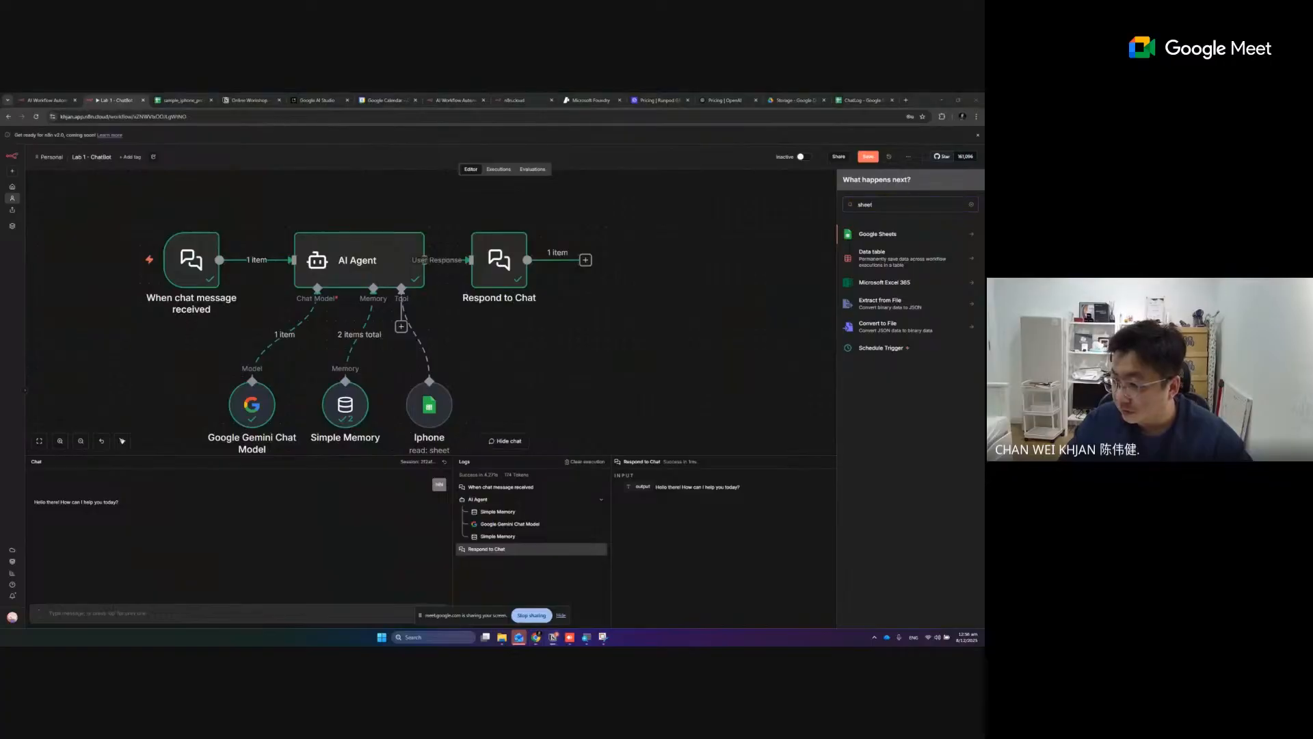
- Show the Google Sheets actions and capture them in a screenshot with an arrow pointing at Append row in sheet
scroll(656, 353, "up", 1)
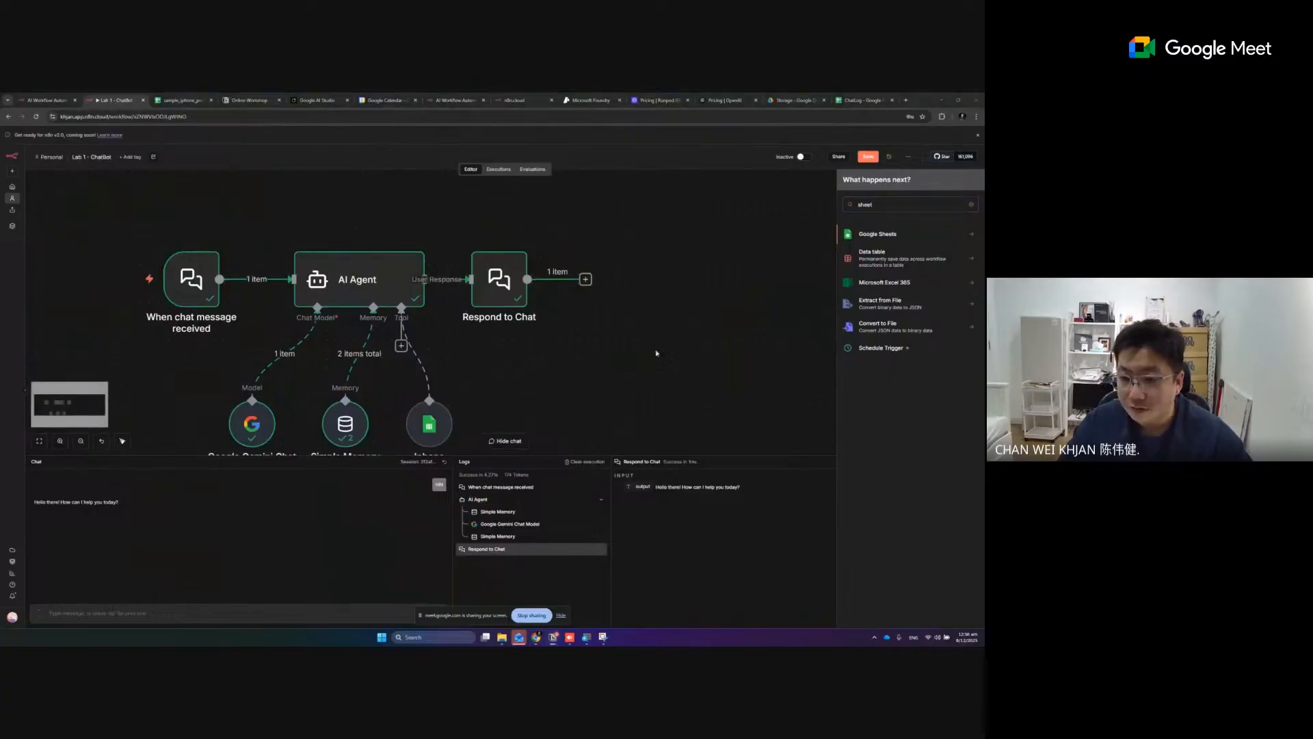
left_click(863, 235)
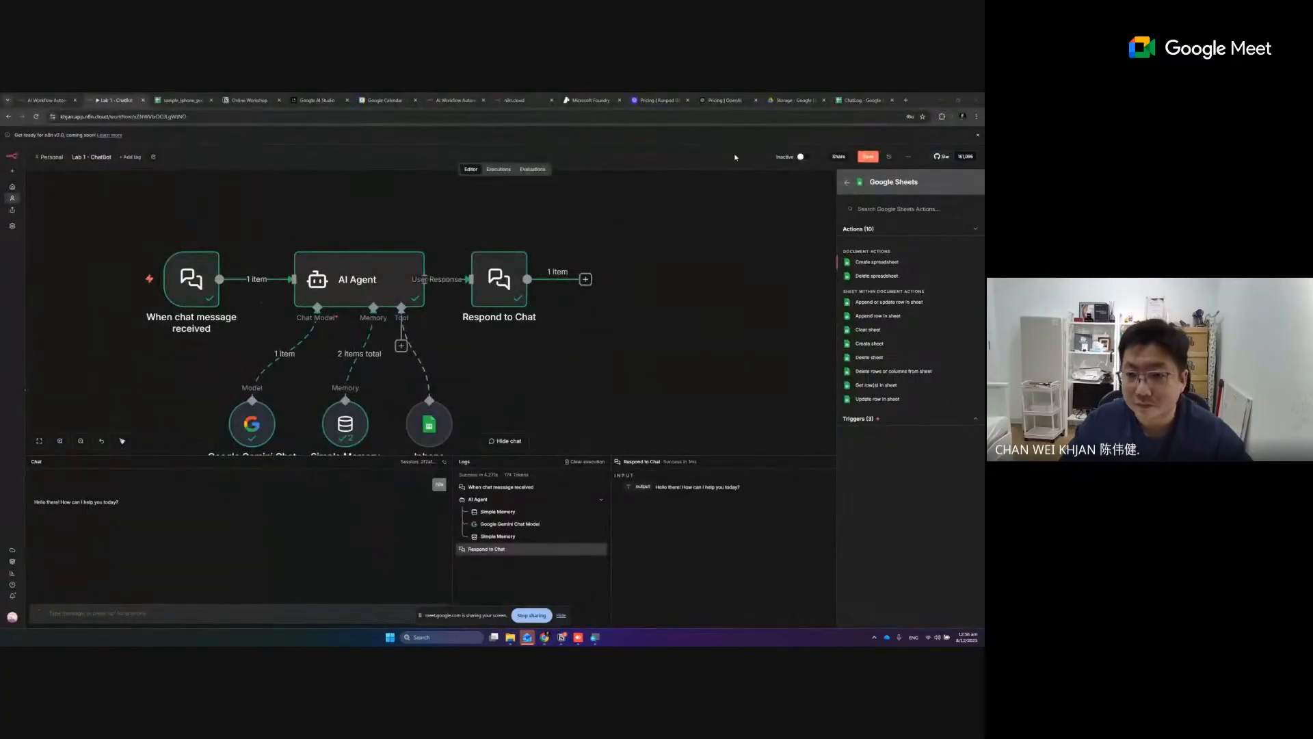
key("super+shift+s")
left_click_drag(703, 136, 964, 456)
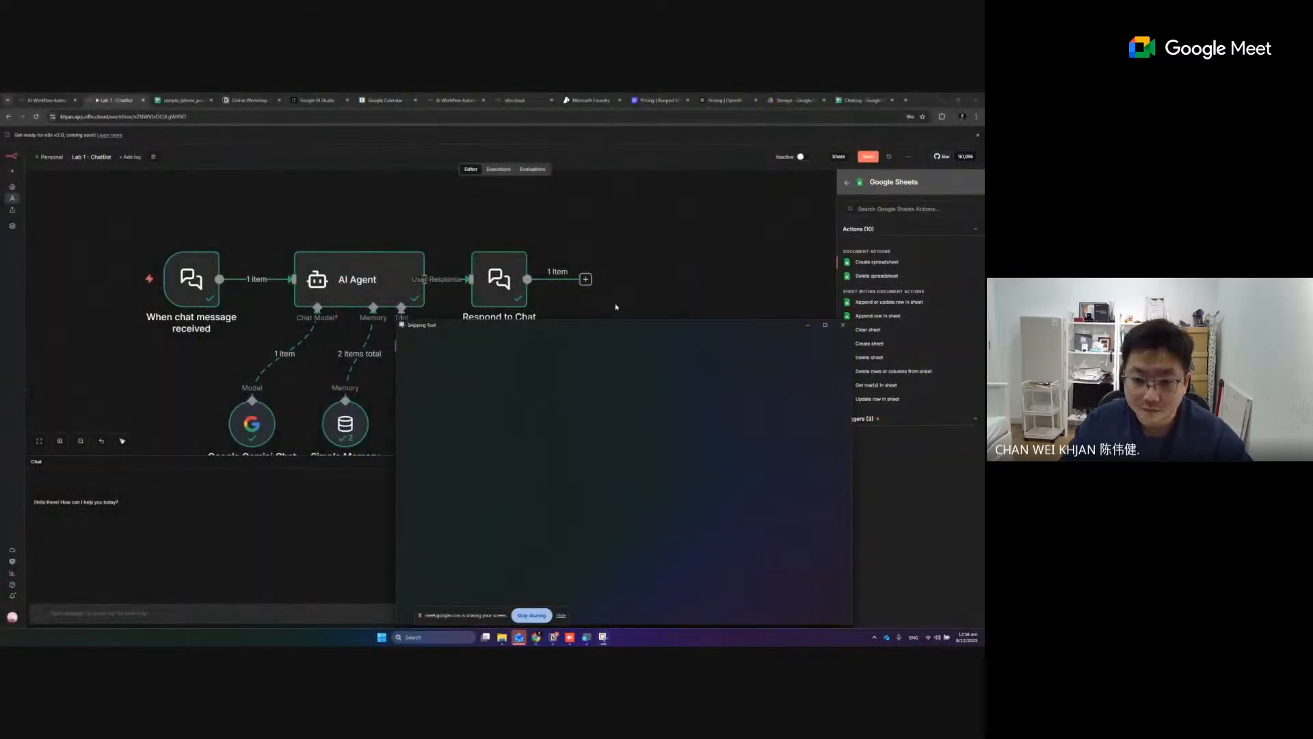
double_click(619, 324)
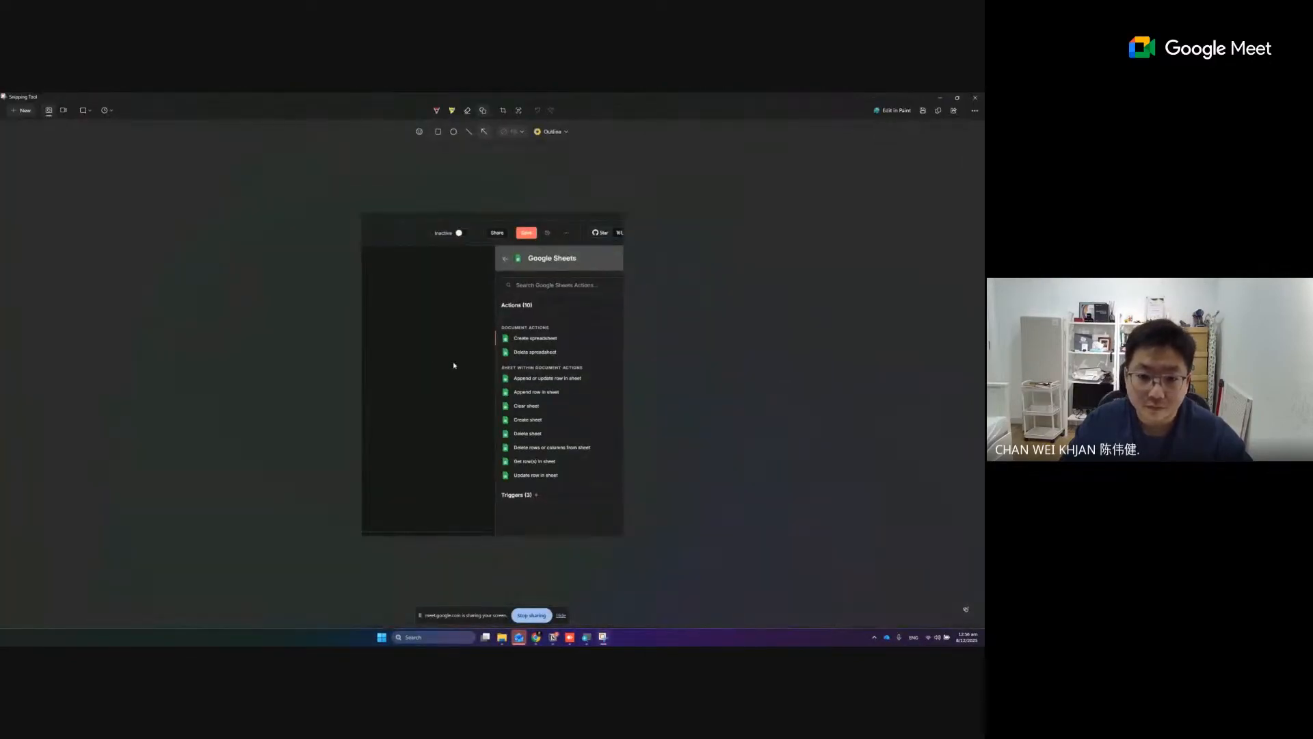
left_click_drag(449, 369, 499, 391)
left_click(940, 98)
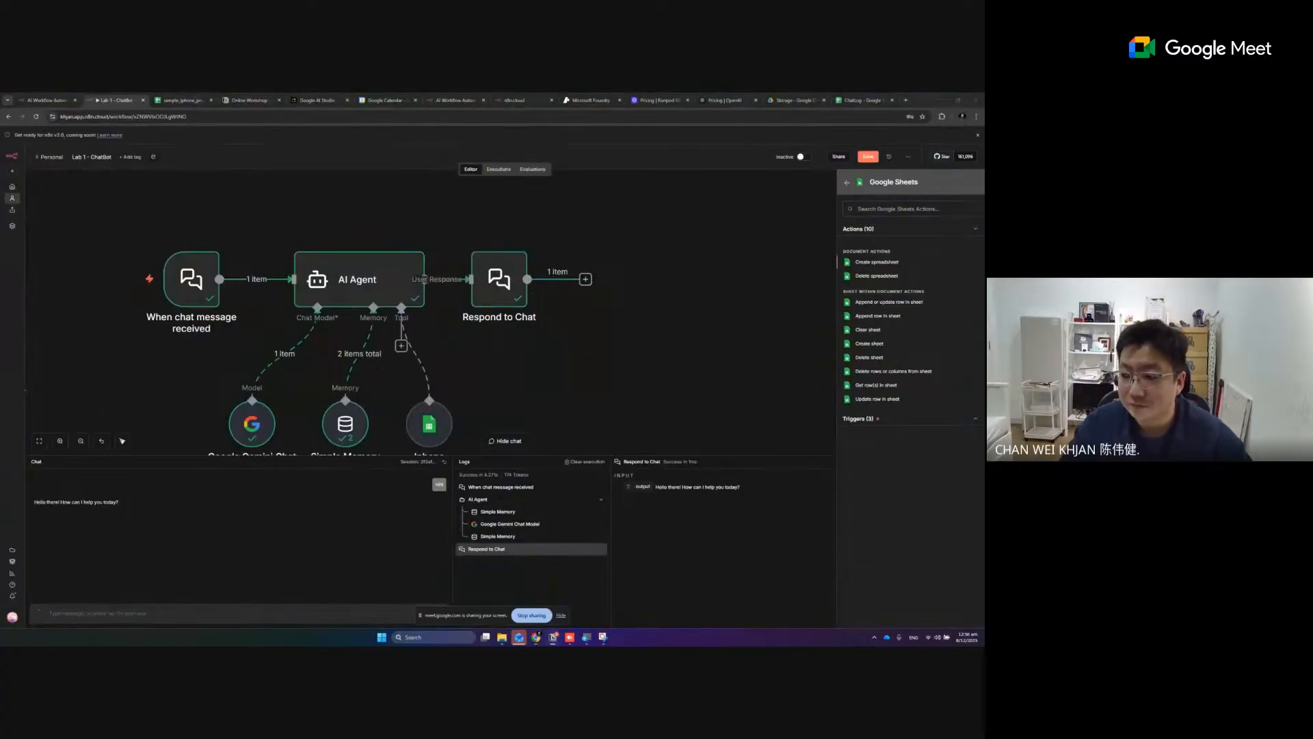
- Add the Append row in sheet action after Respond to Chat and choose ChatLog as its document from the list
left_click(868, 321)
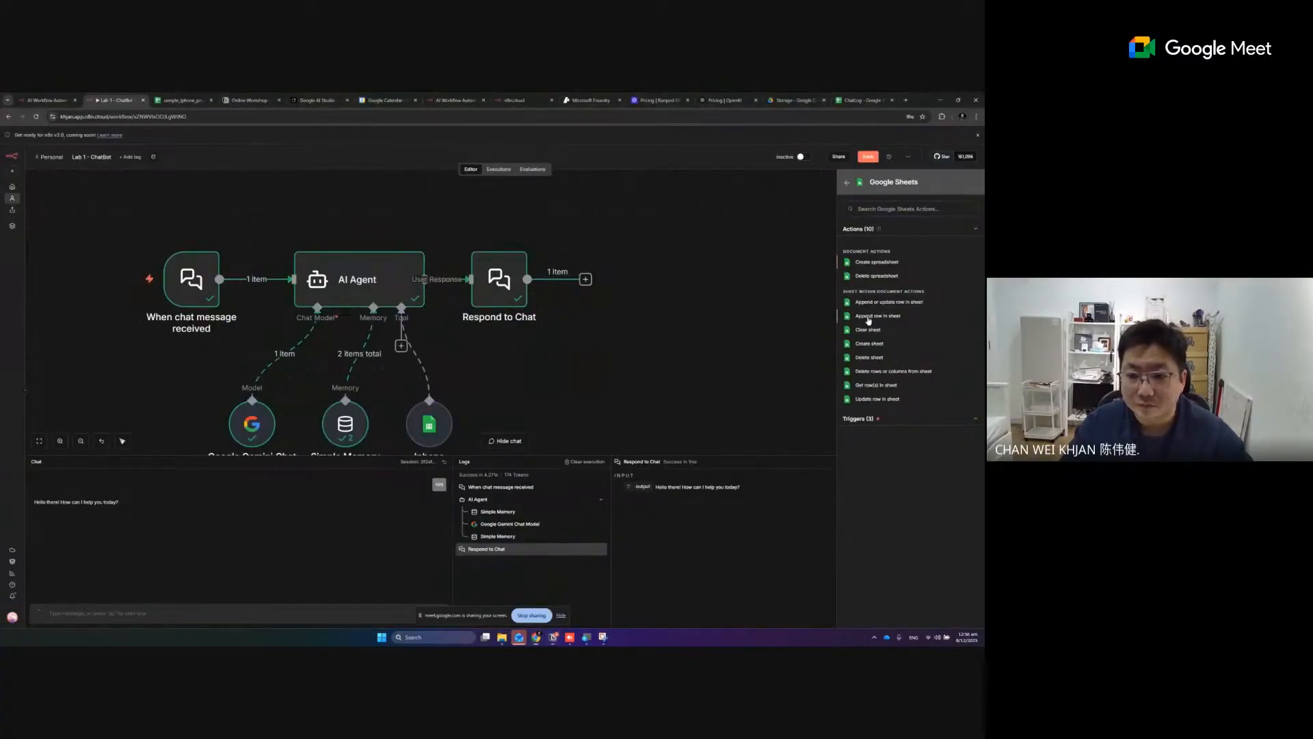
left_click(869, 317)
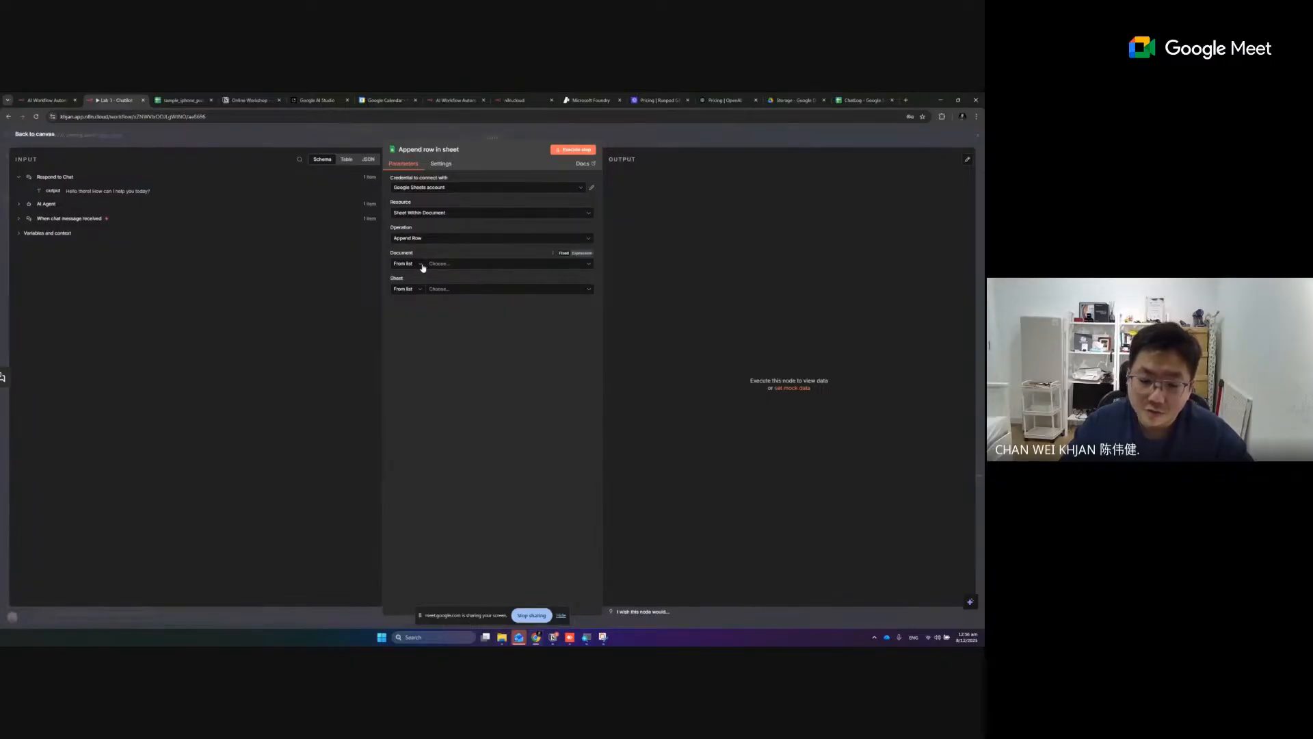
left_click(453, 266)
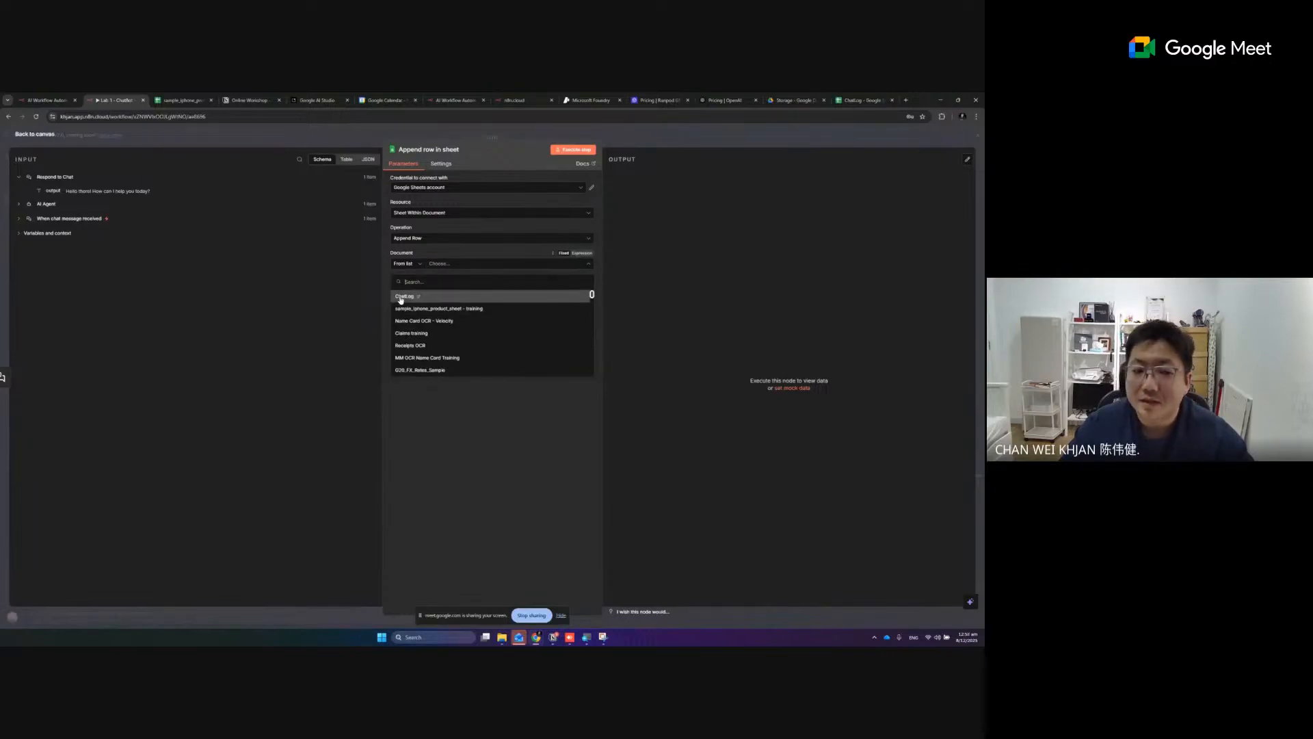
left_click(401, 298)
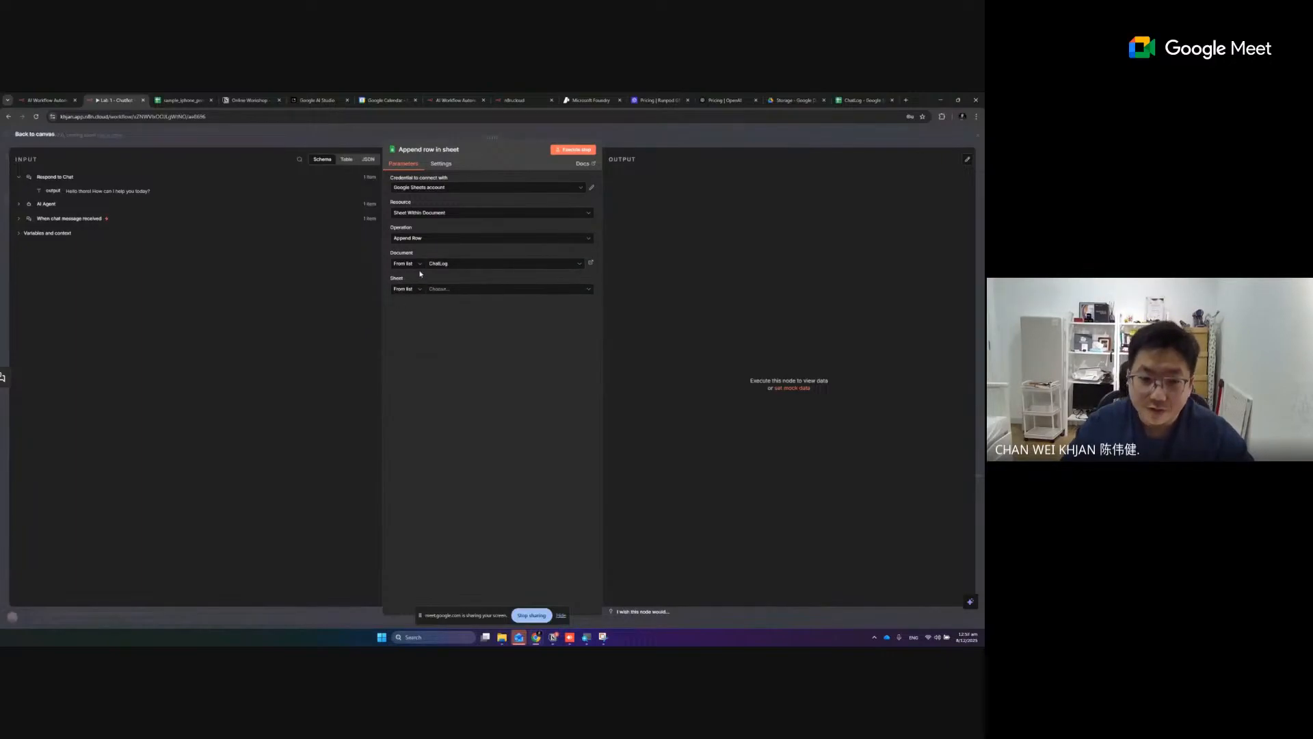
- Switch the document selection to By URL using the ChatLog spreadsheet's copied link, and choose Sheet1 as the sheet
left_click(413, 265)
left_click(412, 299)
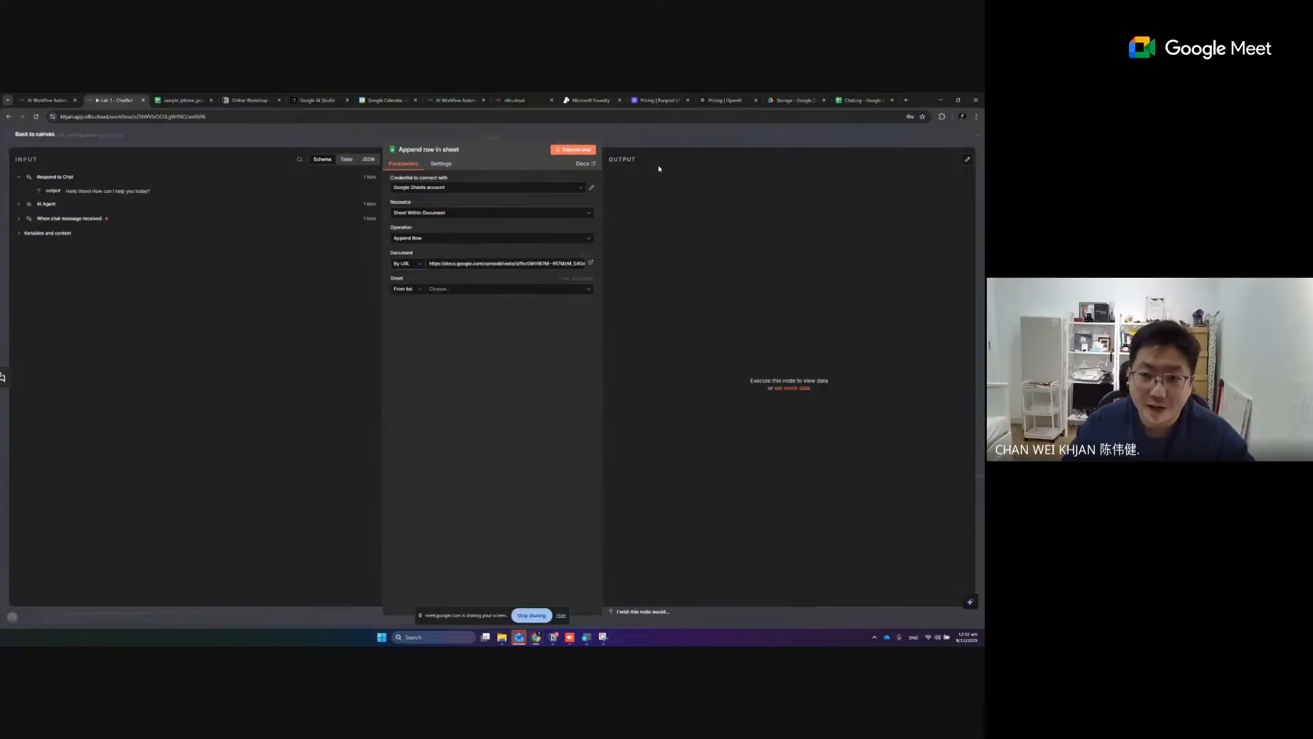
left_click(862, 100)
left_click(205, 117)
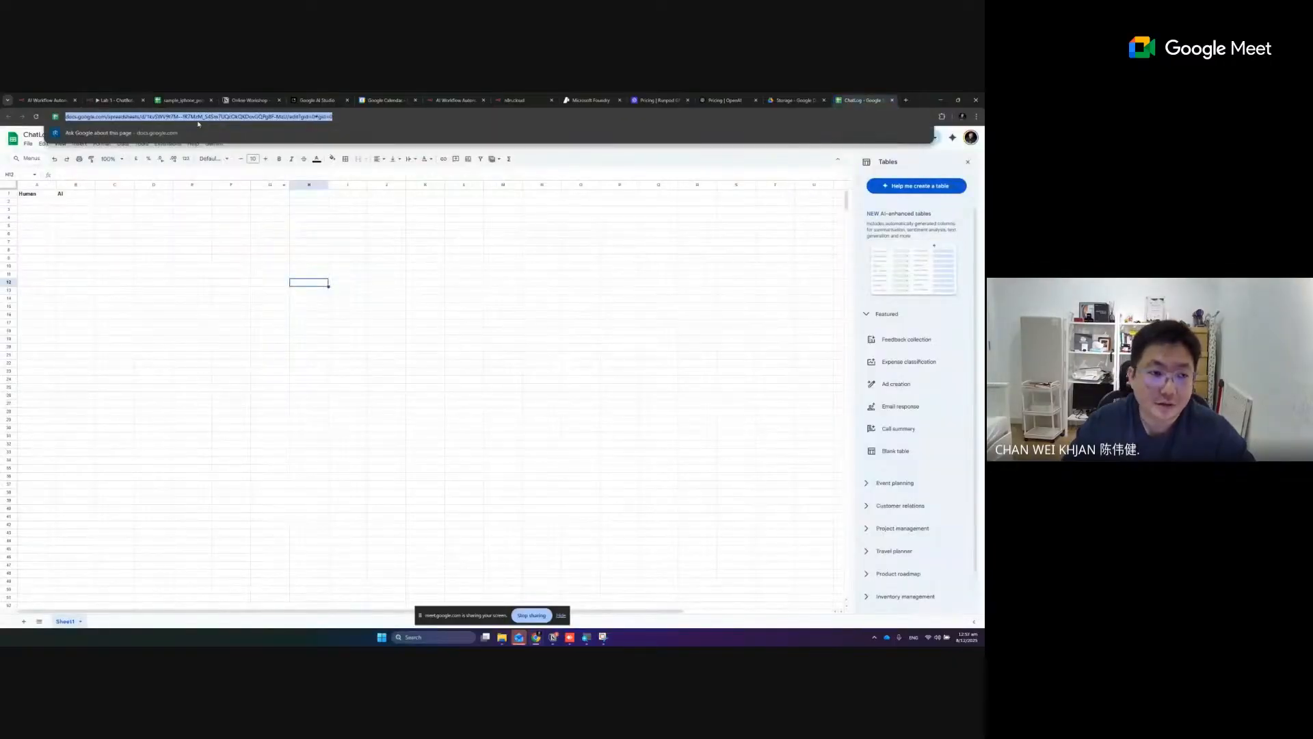
left_click(118, 101)
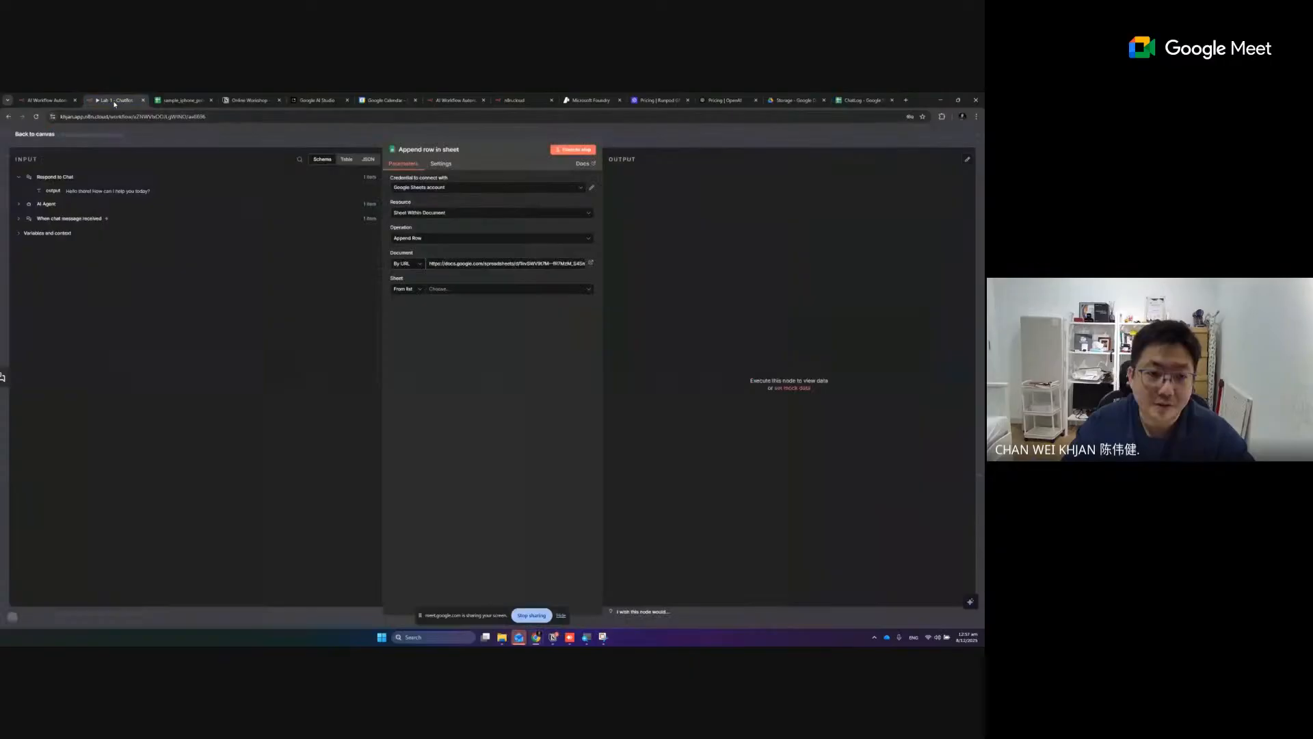
triple_click(459, 263)
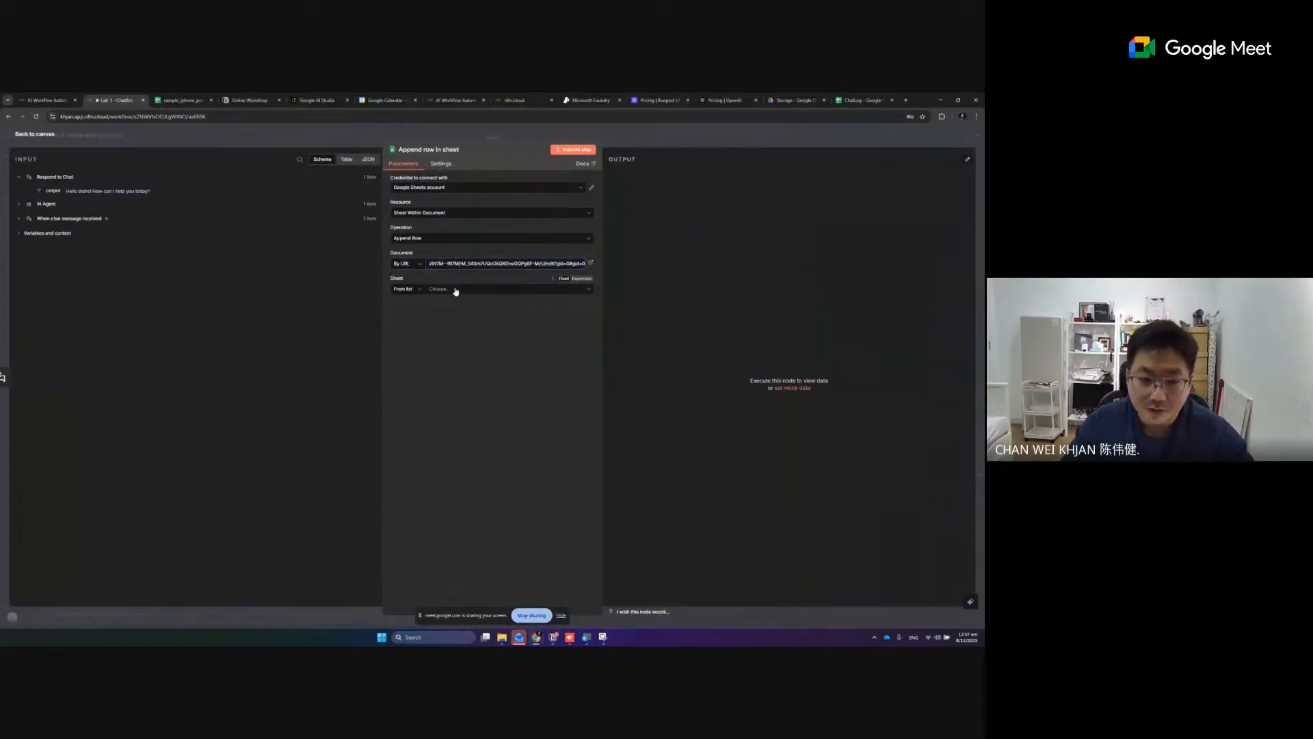
left_click(455, 290)
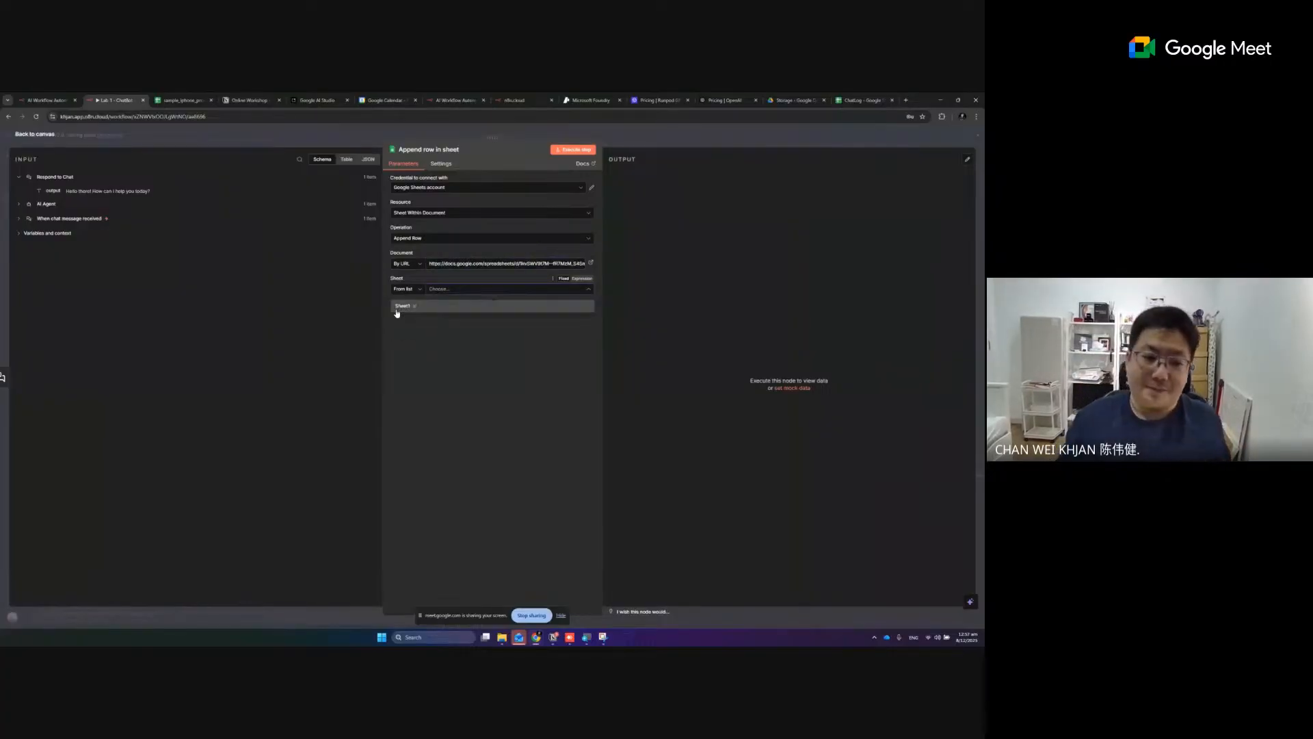
left_click(399, 307)
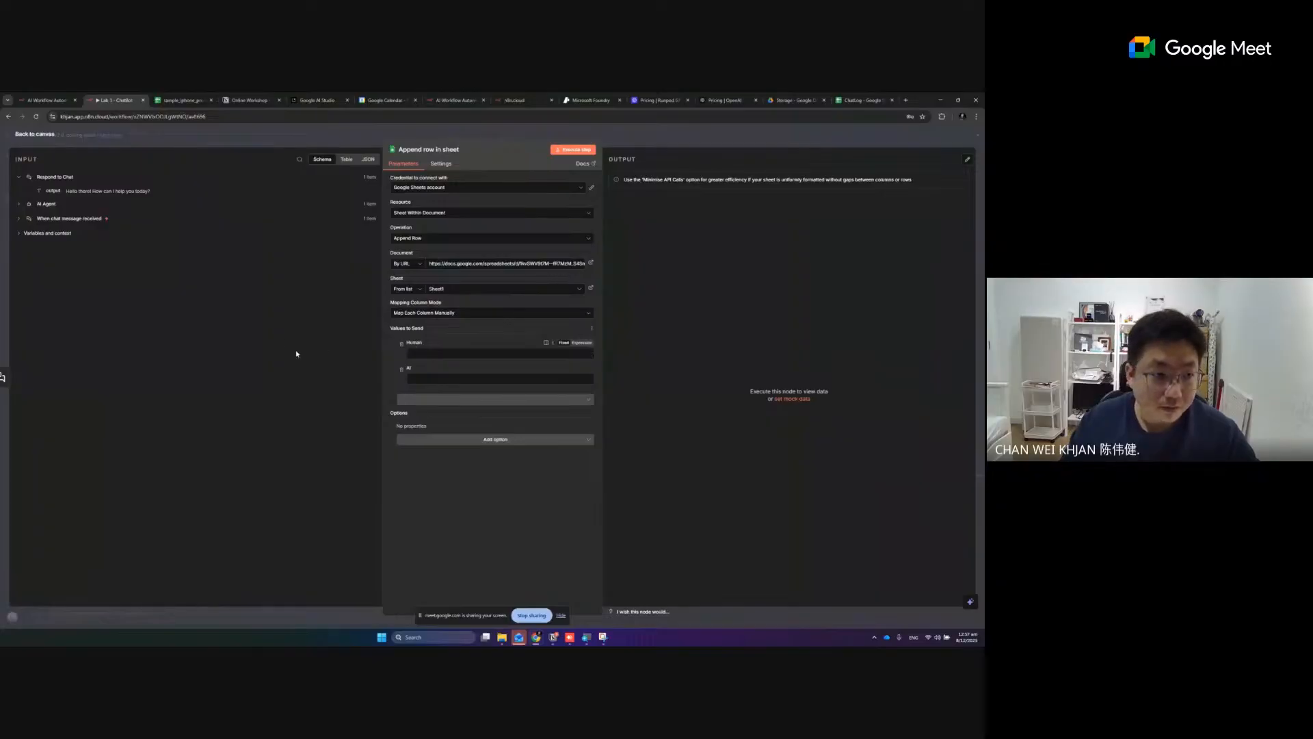
- Map the Human column to chatInput from When chat message received and the AI column to the AI Agent's output, expanding the input nodes as needed
left_click(437, 351)
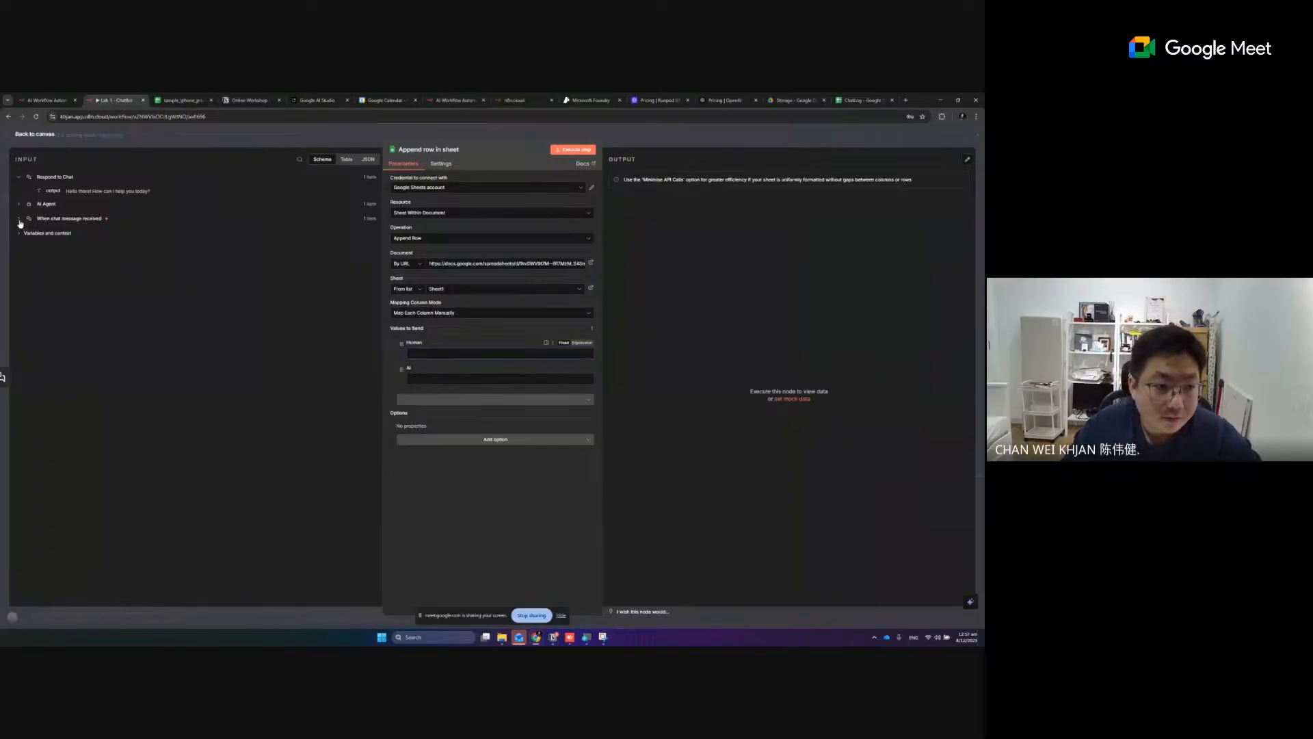
left_click(20, 220)
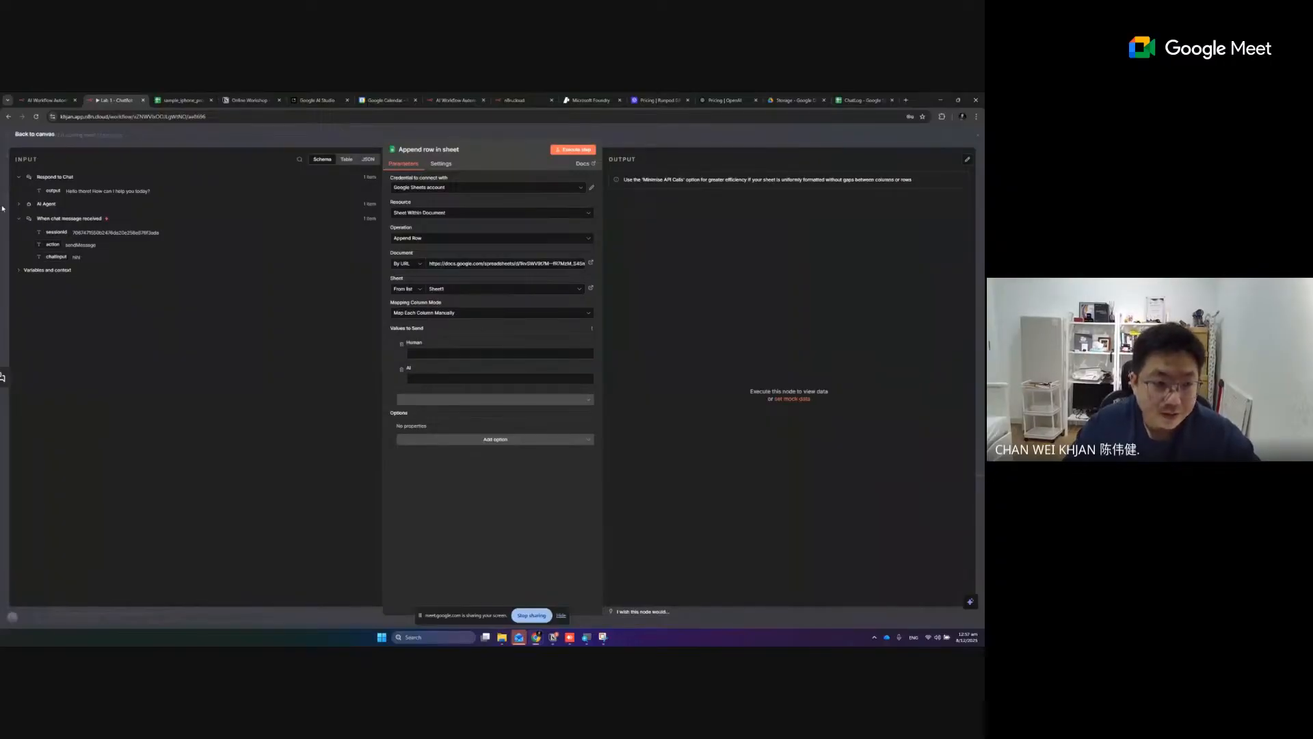
left_click(19, 218)
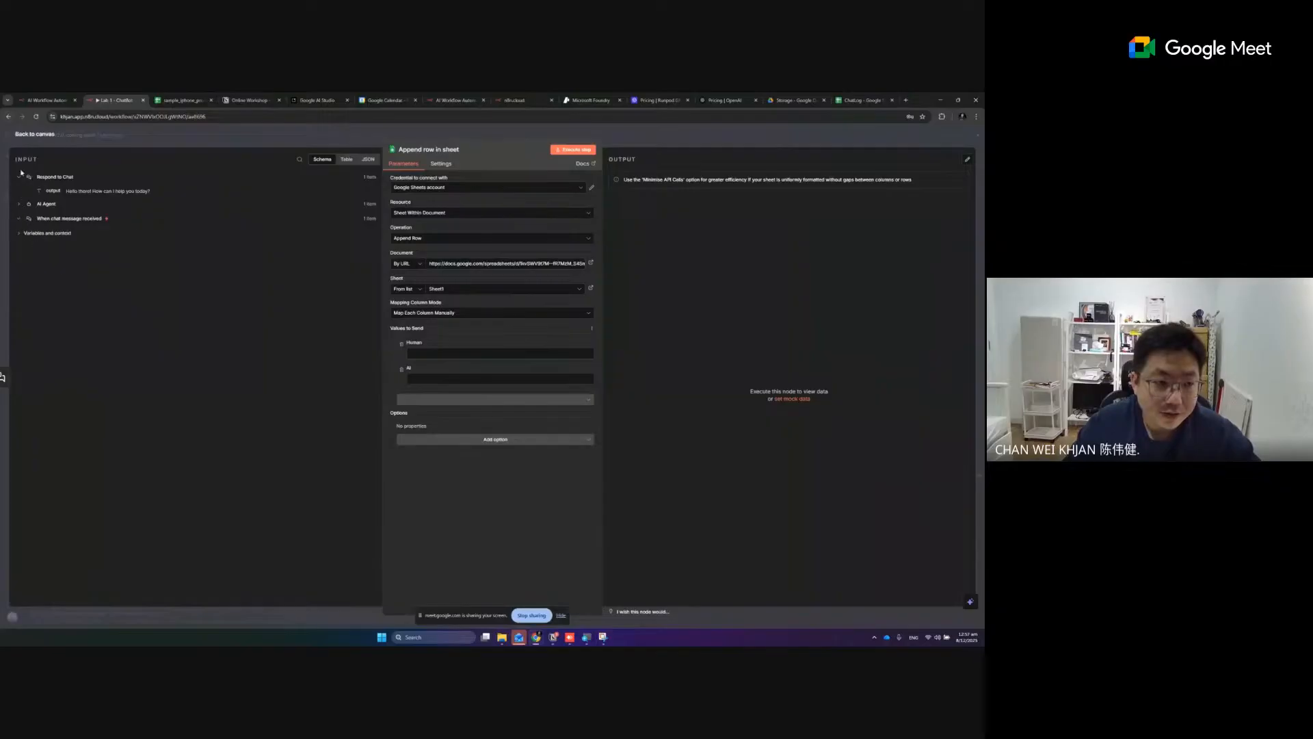
left_click(19, 177)
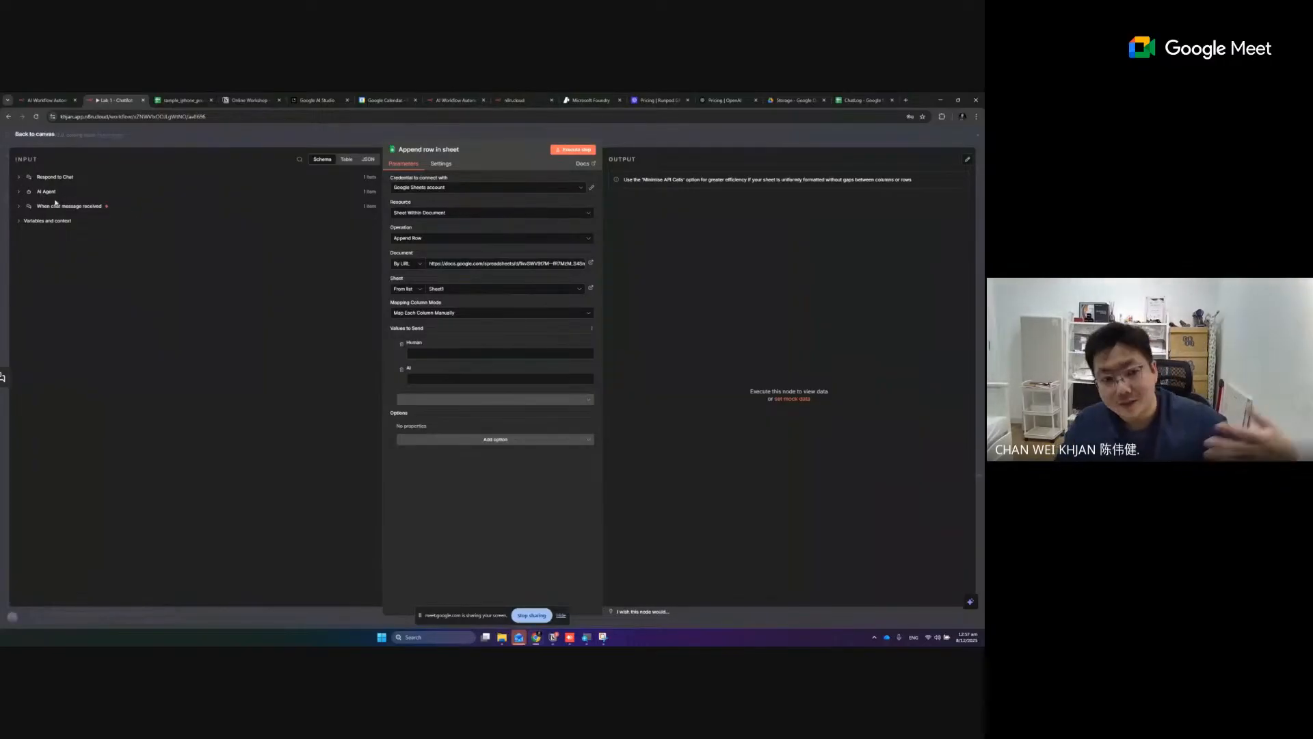
left_click(18, 208)
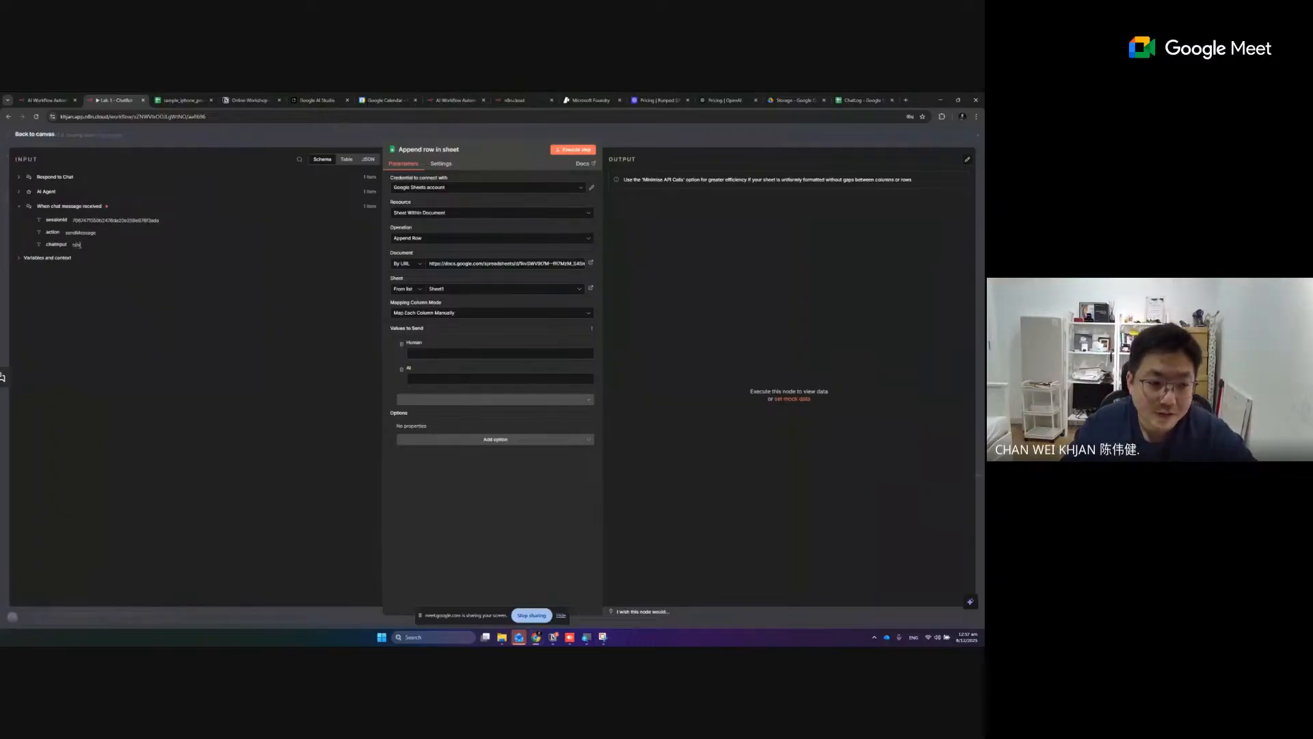
left_click(19, 193)
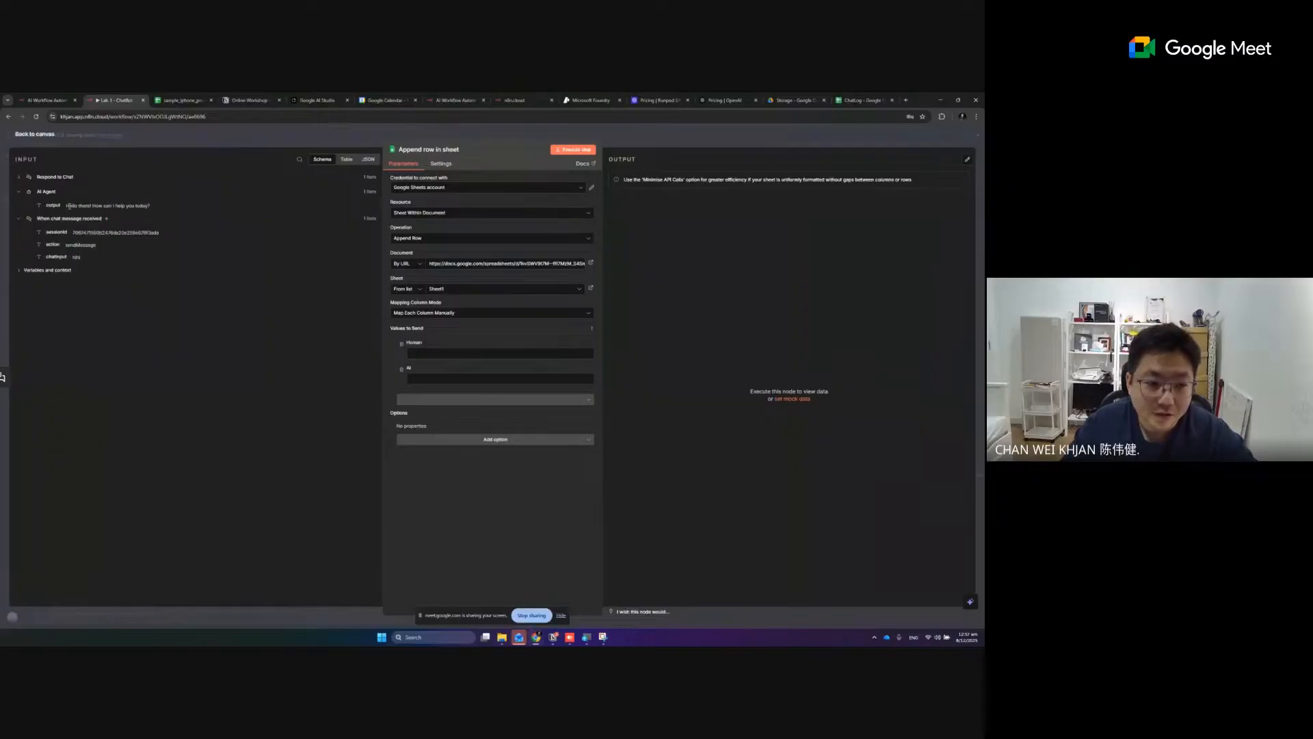
left_click_drag(68, 205, 138, 205)
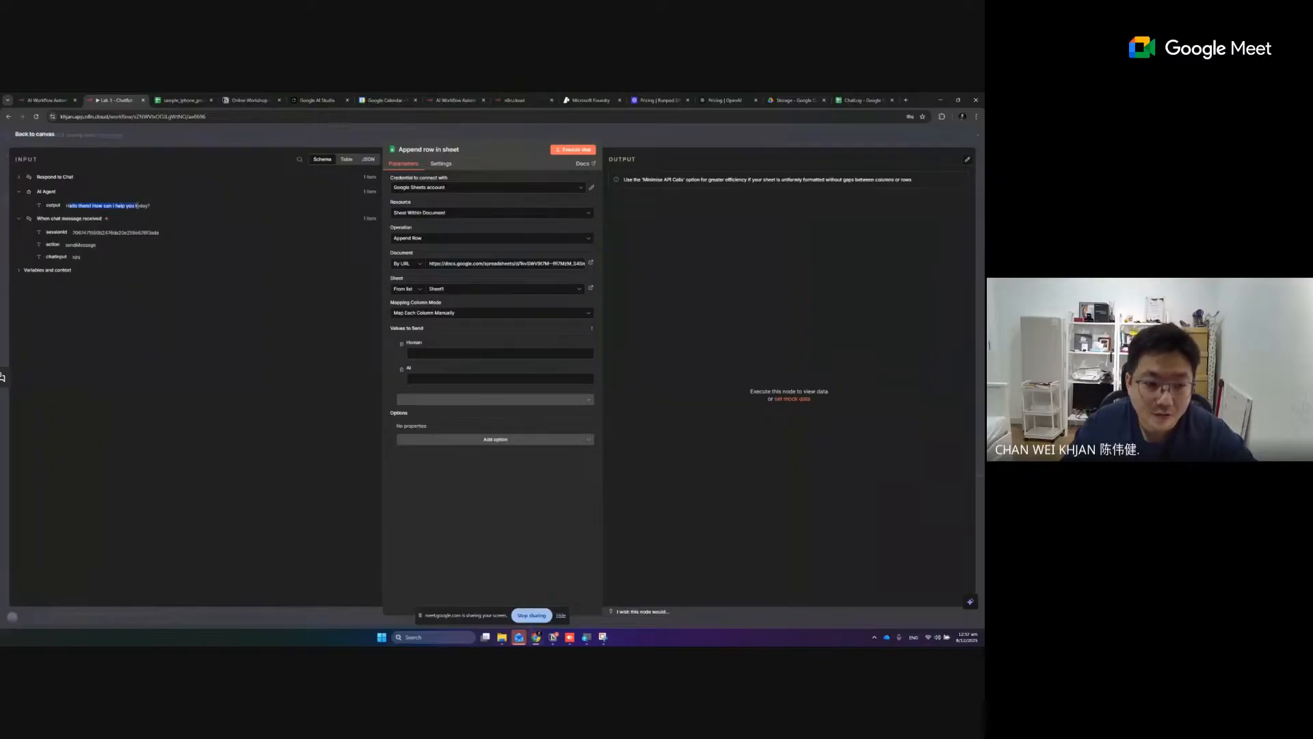
left_click(20, 178)
left_click_drag(71, 194, 142, 194)
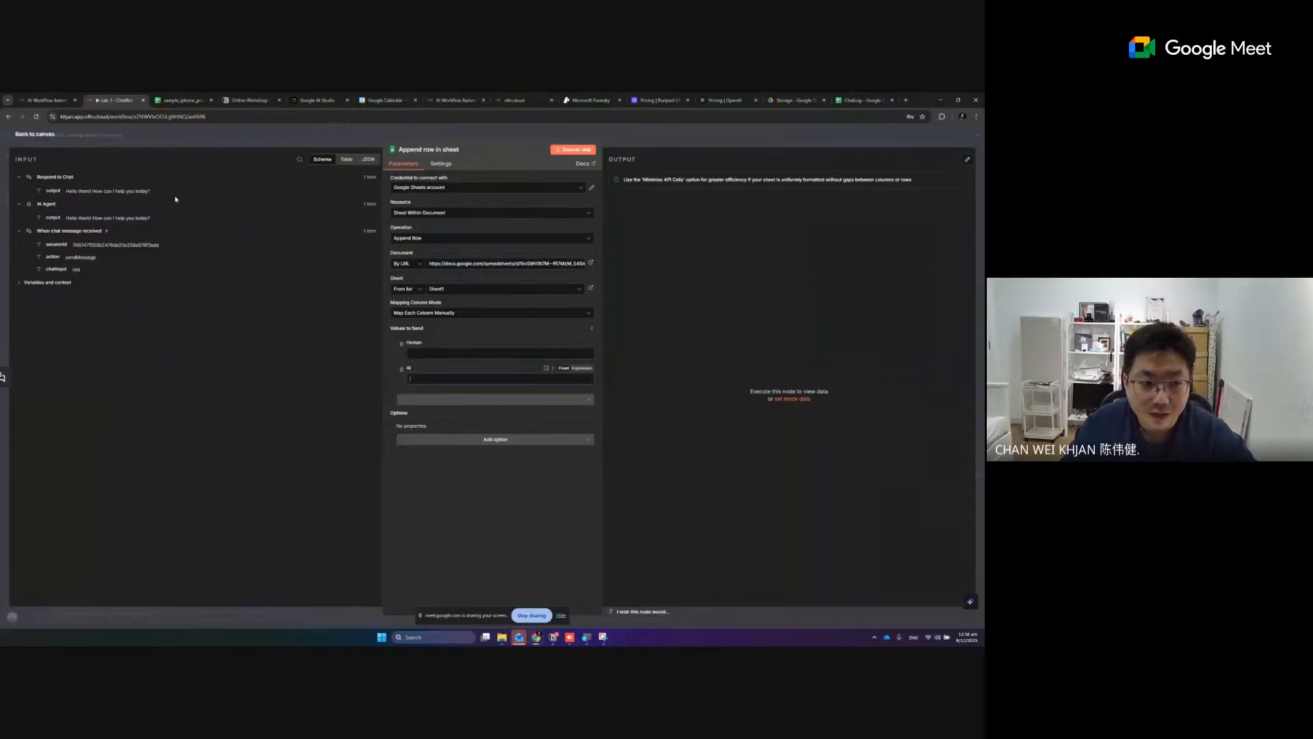
left_click_drag(53, 218, 417, 376)
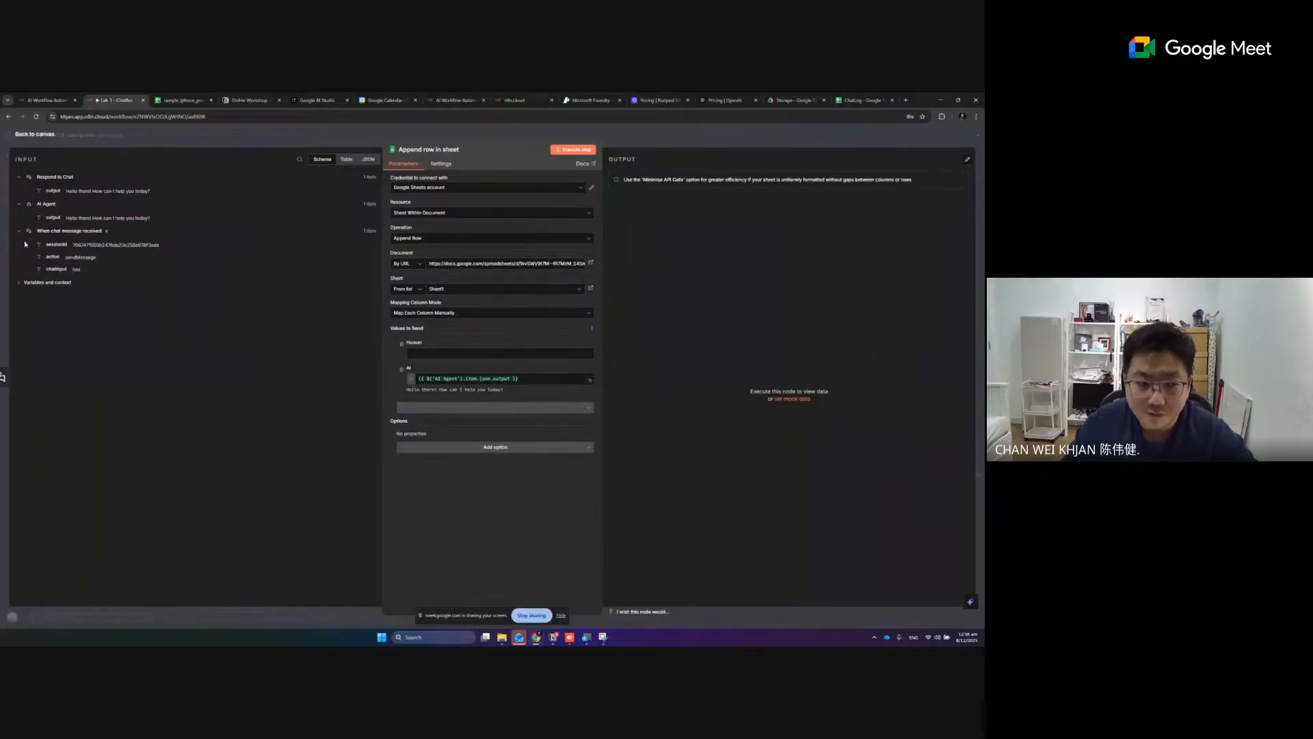
left_click_drag(54, 268, 417, 354)
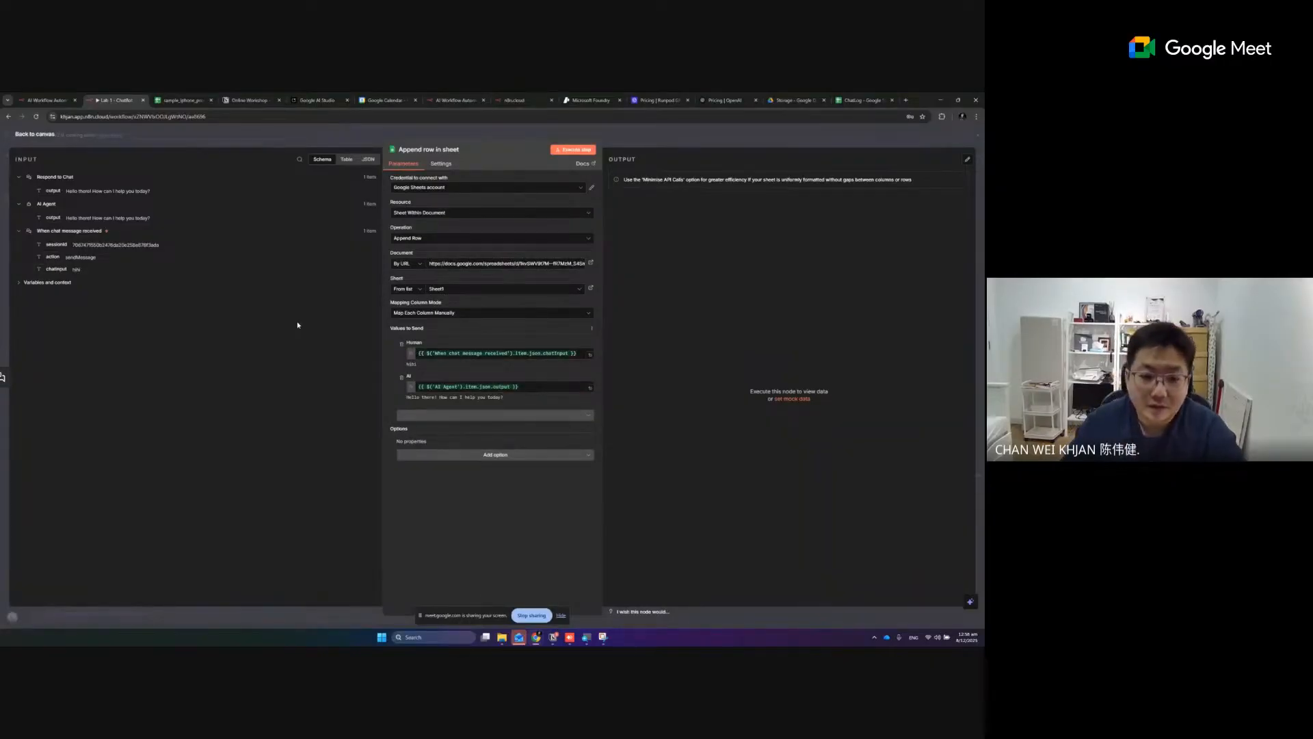
- Execute the Append row in sheet node, check the logged row in the ChatLog spreadsheet, and fit the AI column's width to its text
left_click(560, 150)
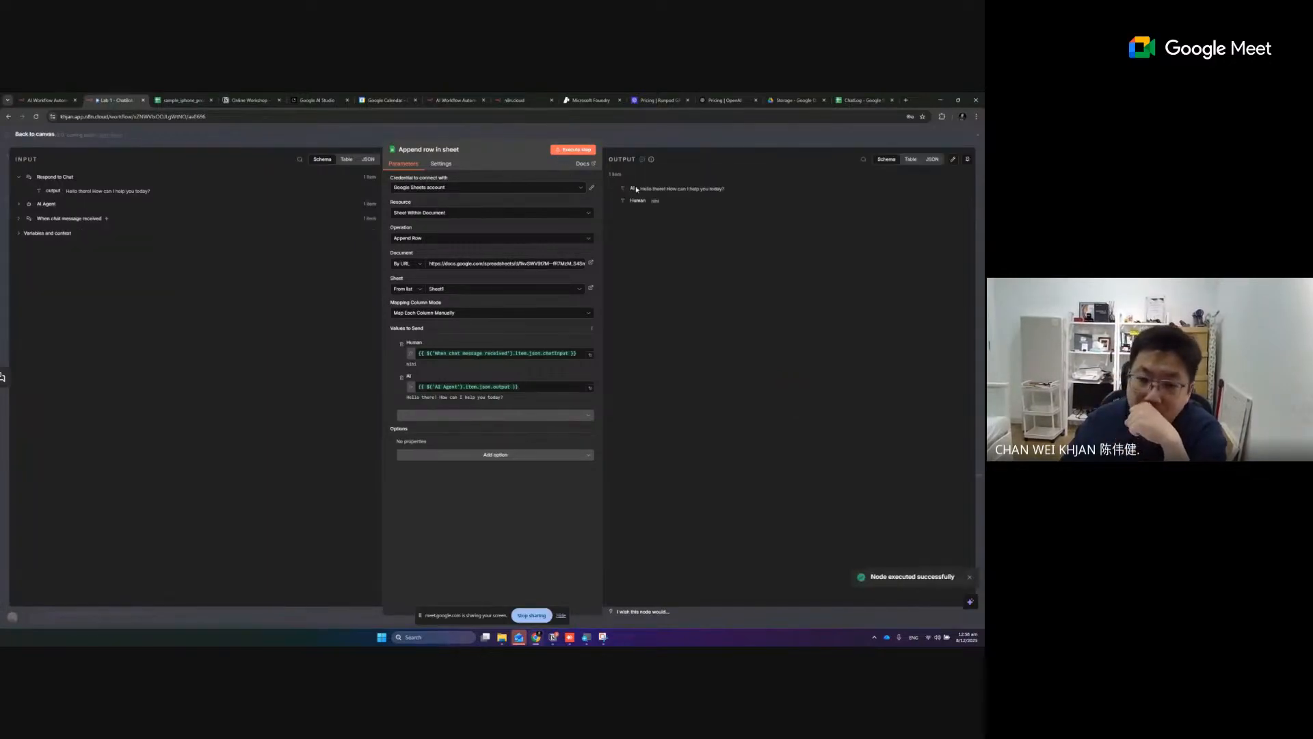
left_click(863, 100)
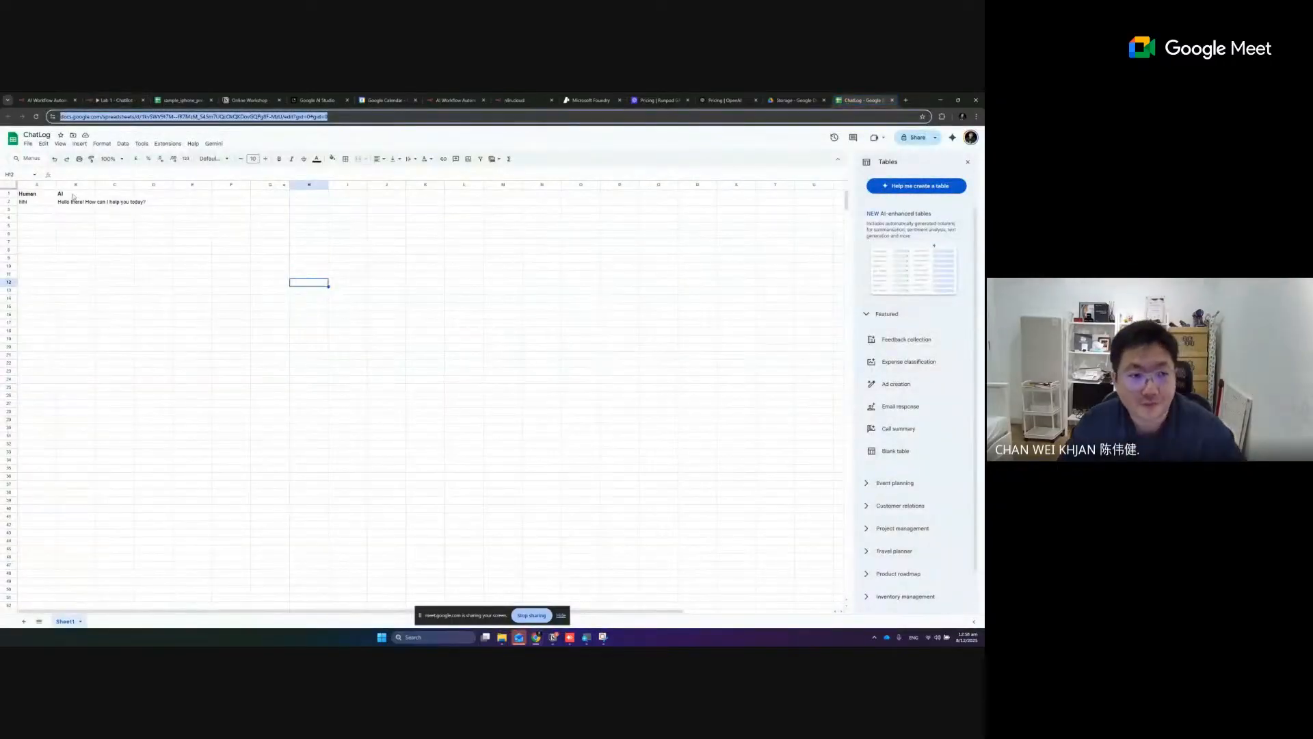
left_click(61, 219)
key("ctrl+plus")
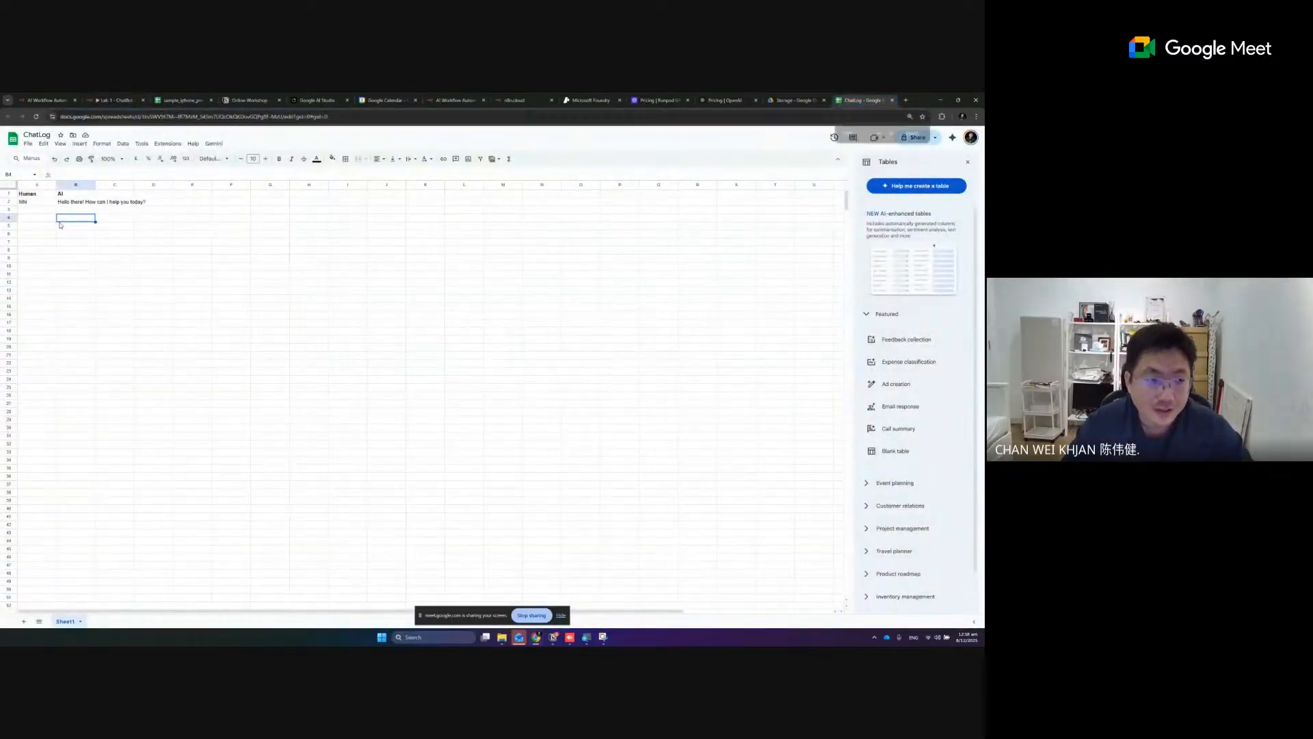
key("ctrl+minus")
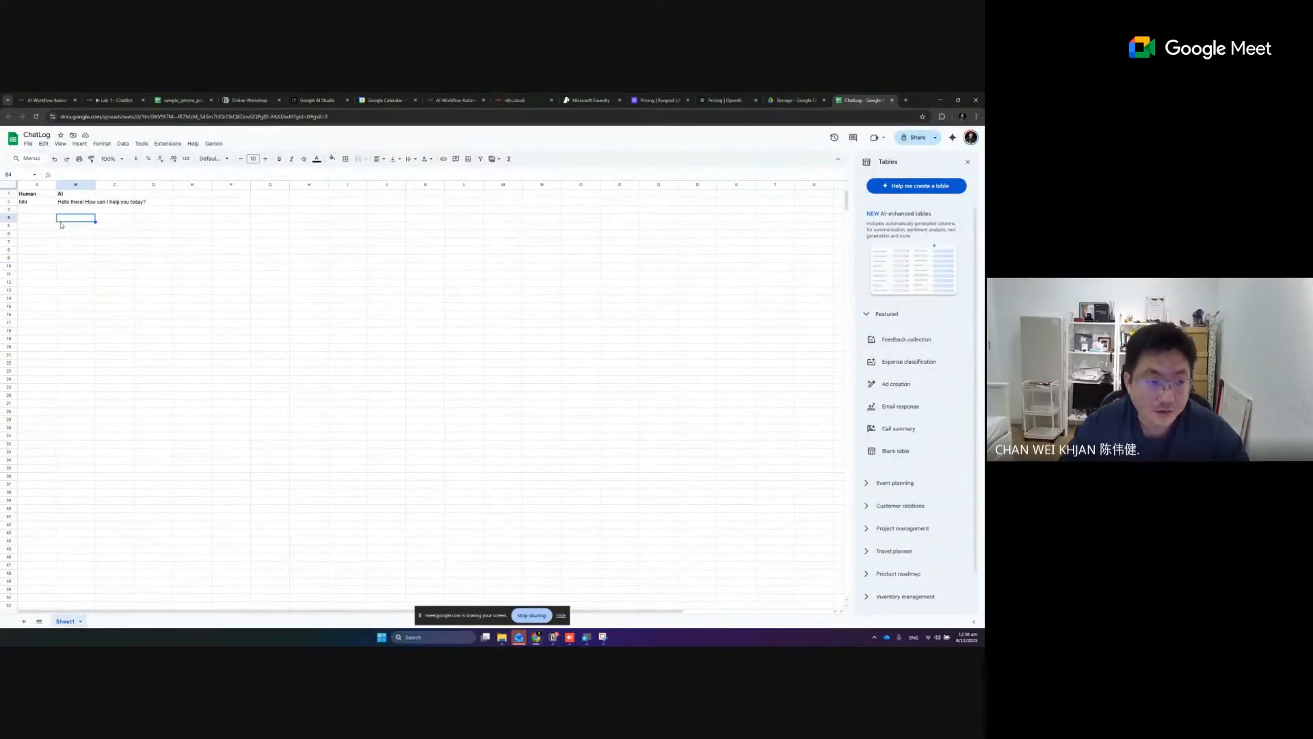
double_click(96, 185)
left_click(65, 234)
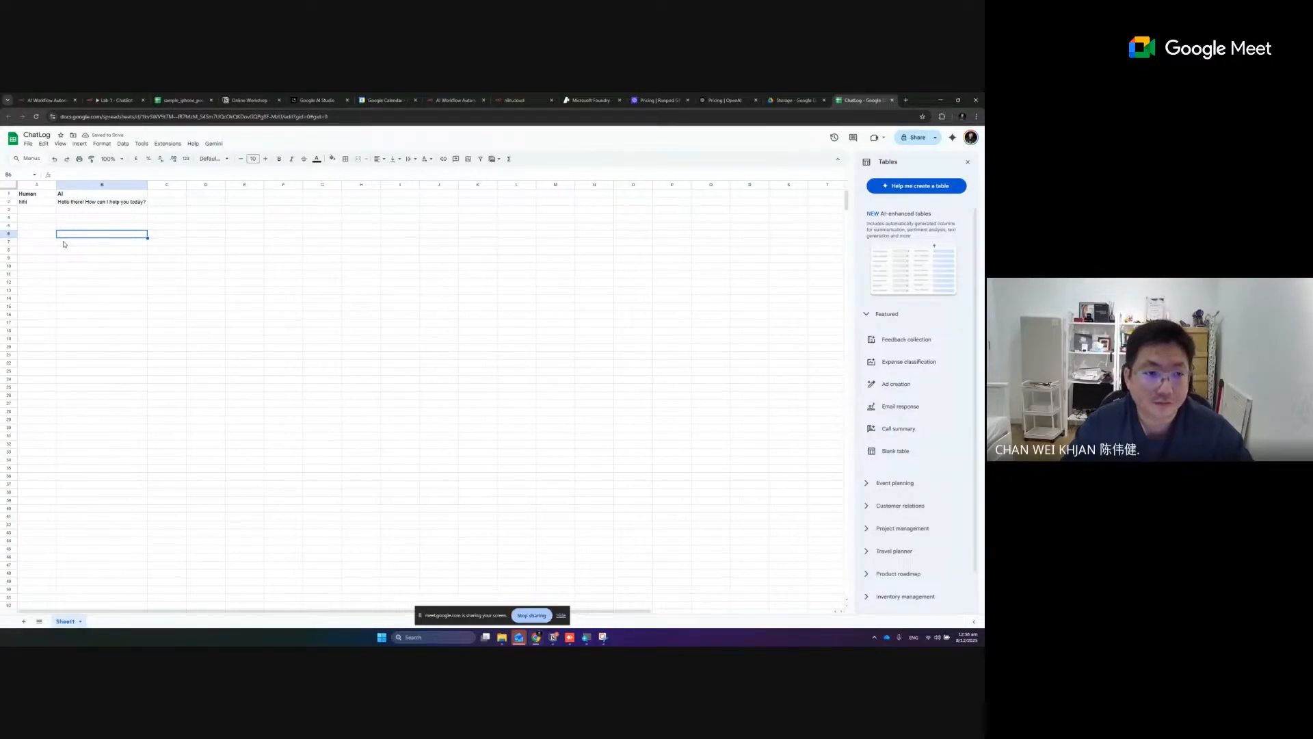
- Return to the n8n node and capture its input data and parameters in a new Snipping Tool screenshot
left_click(115, 99)
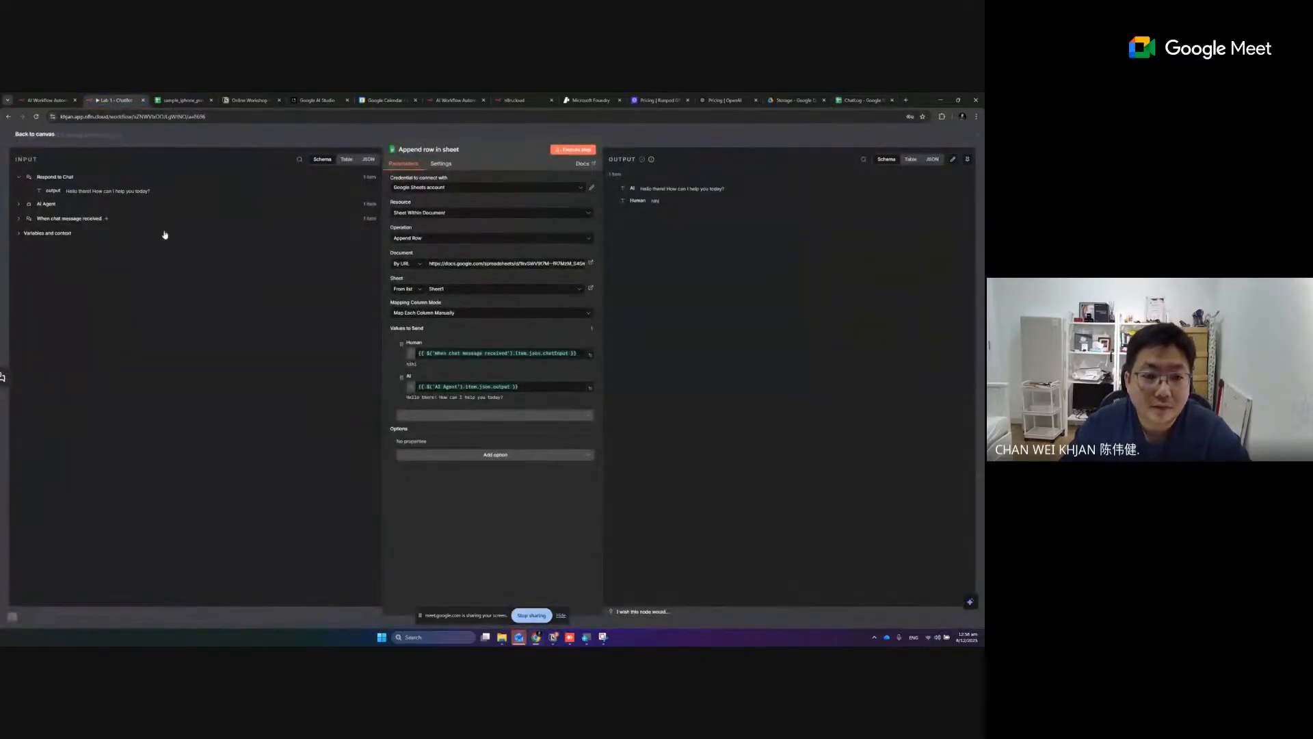
left_click(607, 637)
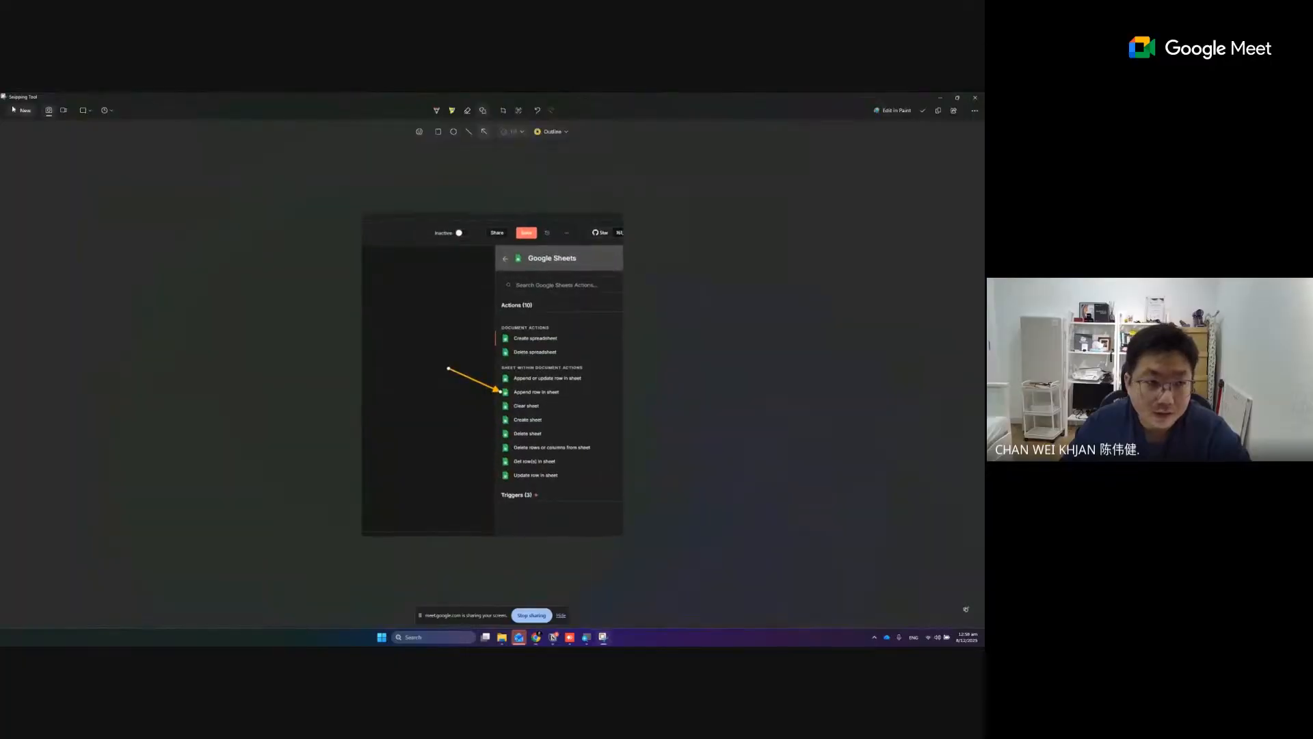
left_click(20, 112)
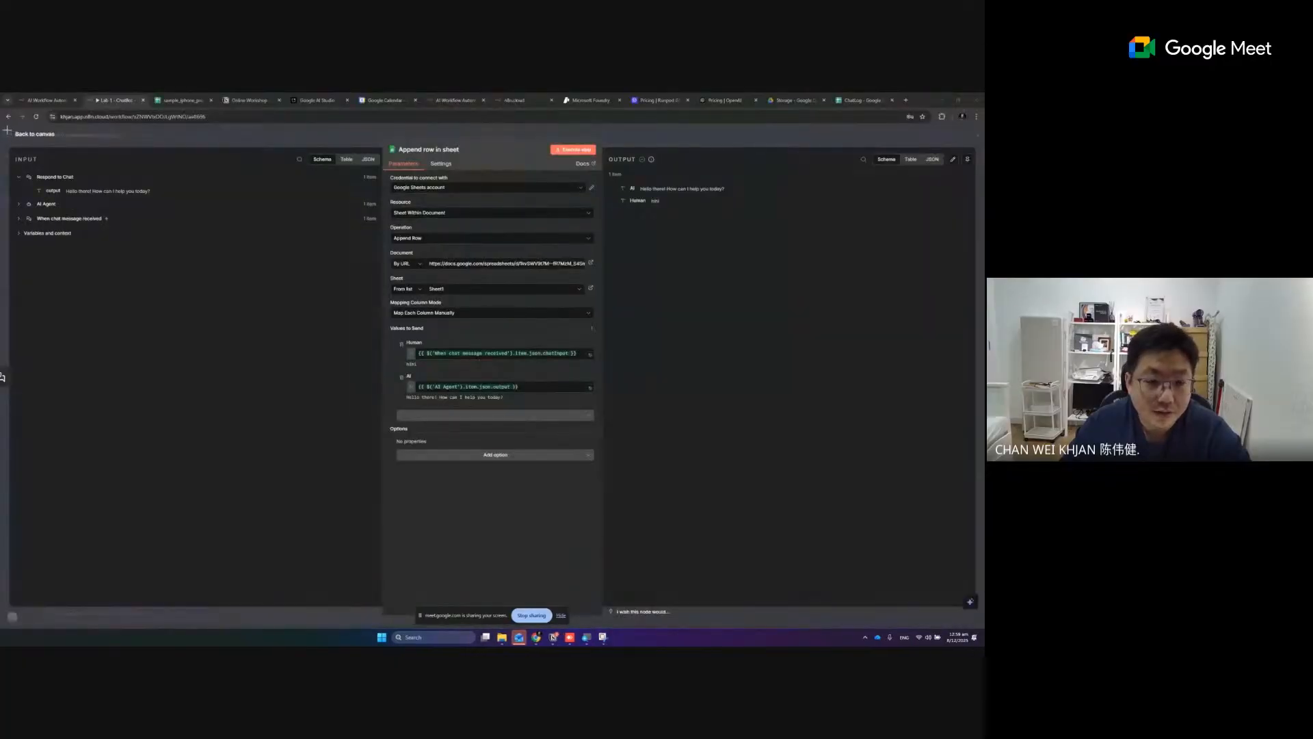
left_click_drag(5, 130, 680, 513)
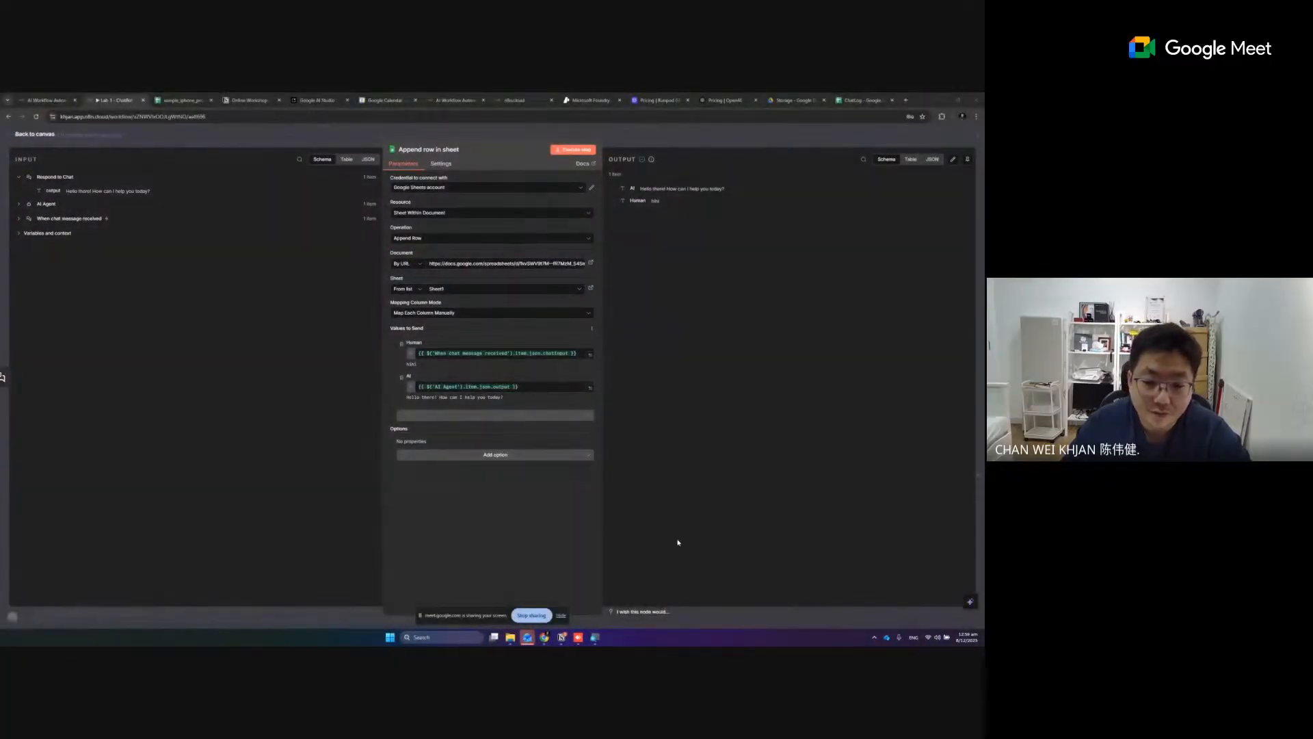
left_click(825, 325)
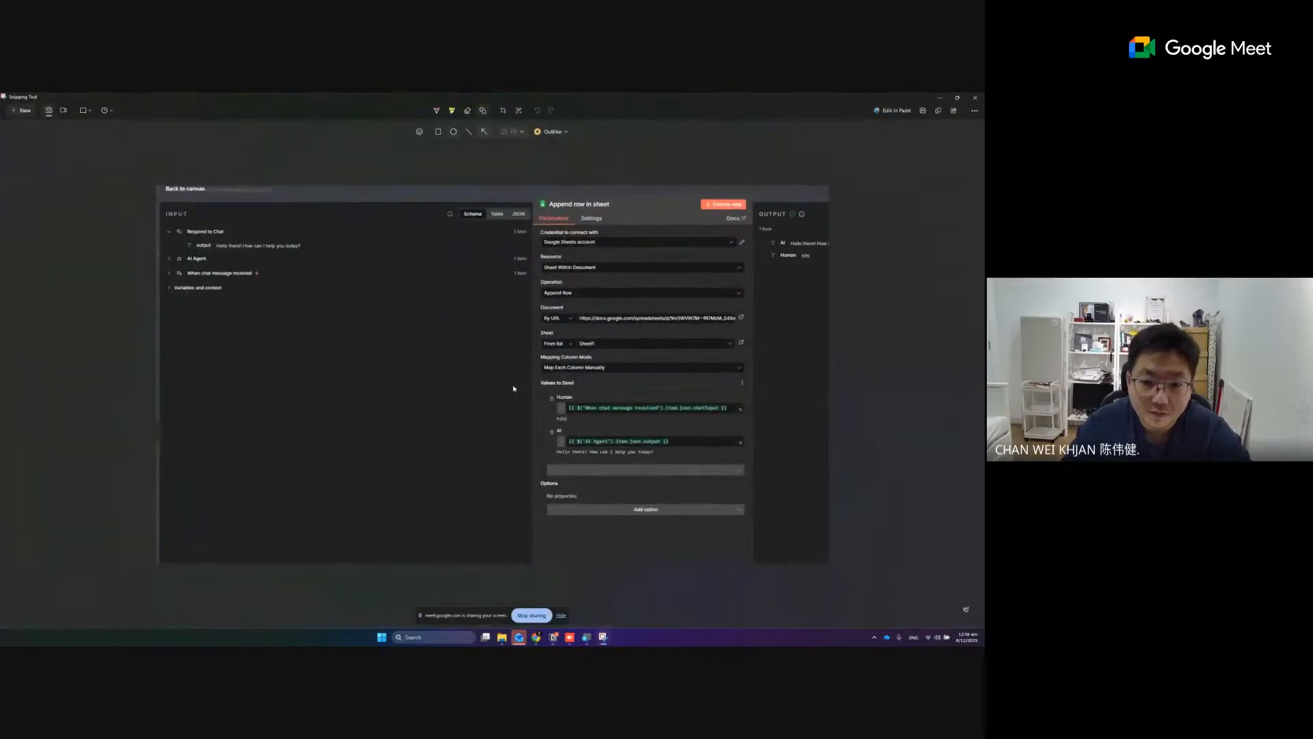
- Annotate the screenshot with an arrow to By URL, an ellipse around the document link, and an arrow to Sheet1
left_click_drag(498, 293, 540, 315)
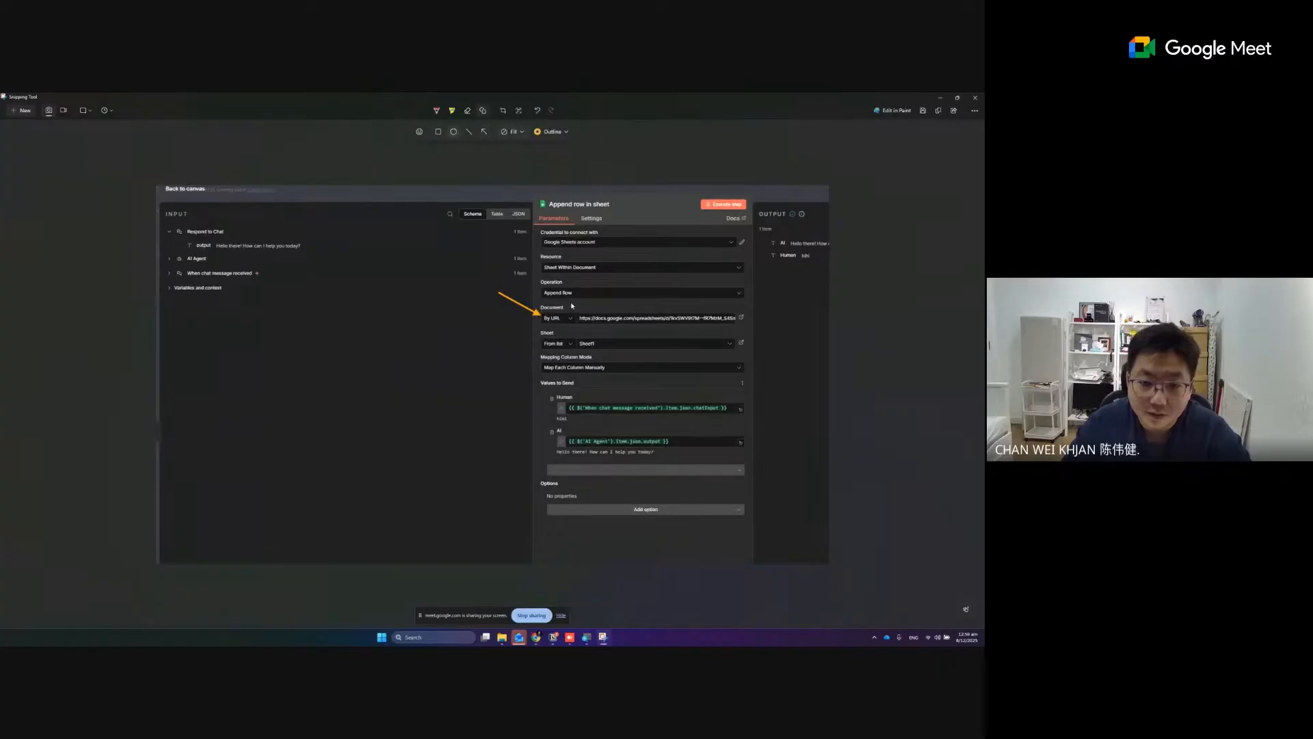
mouse_move(570, 305)
left_mouse_down()
mouse_move(621, 327)
mouse_move(748, 329)
left_mouse_up()
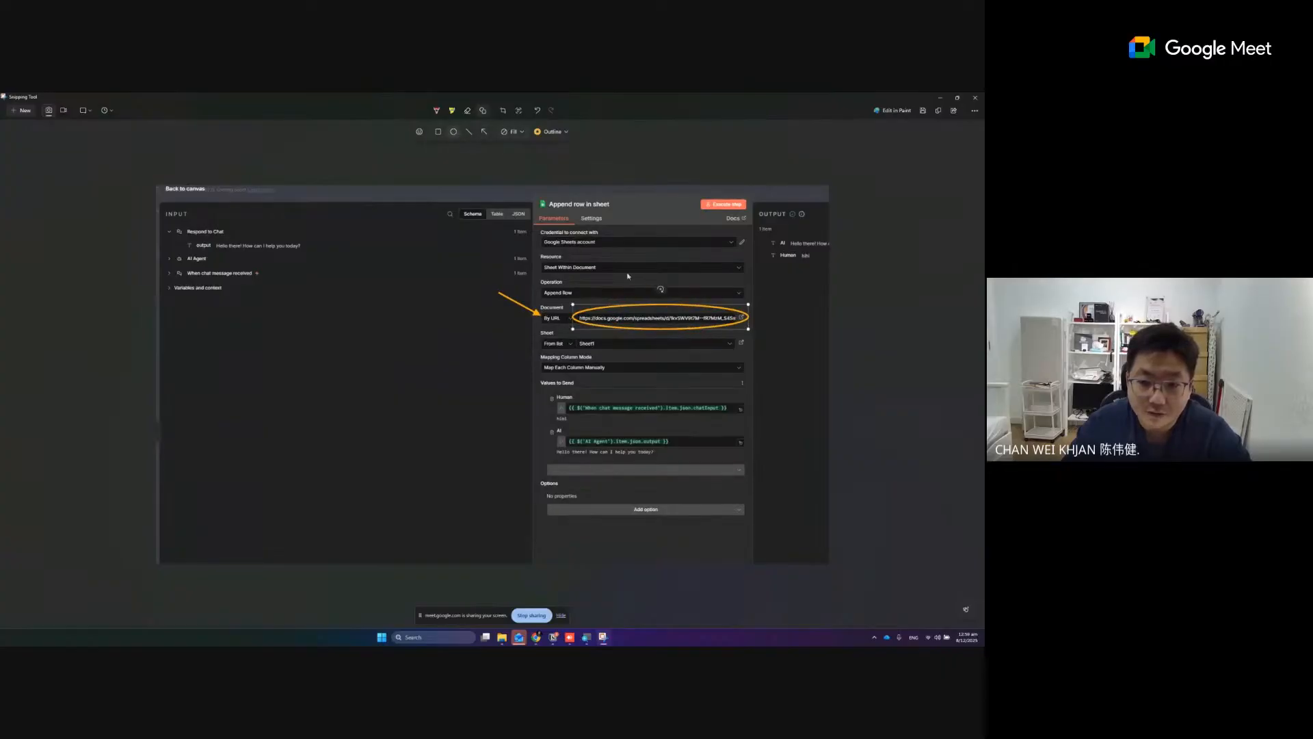
left_click(484, 133)
left_click_drag(678, 350, 600, 343)
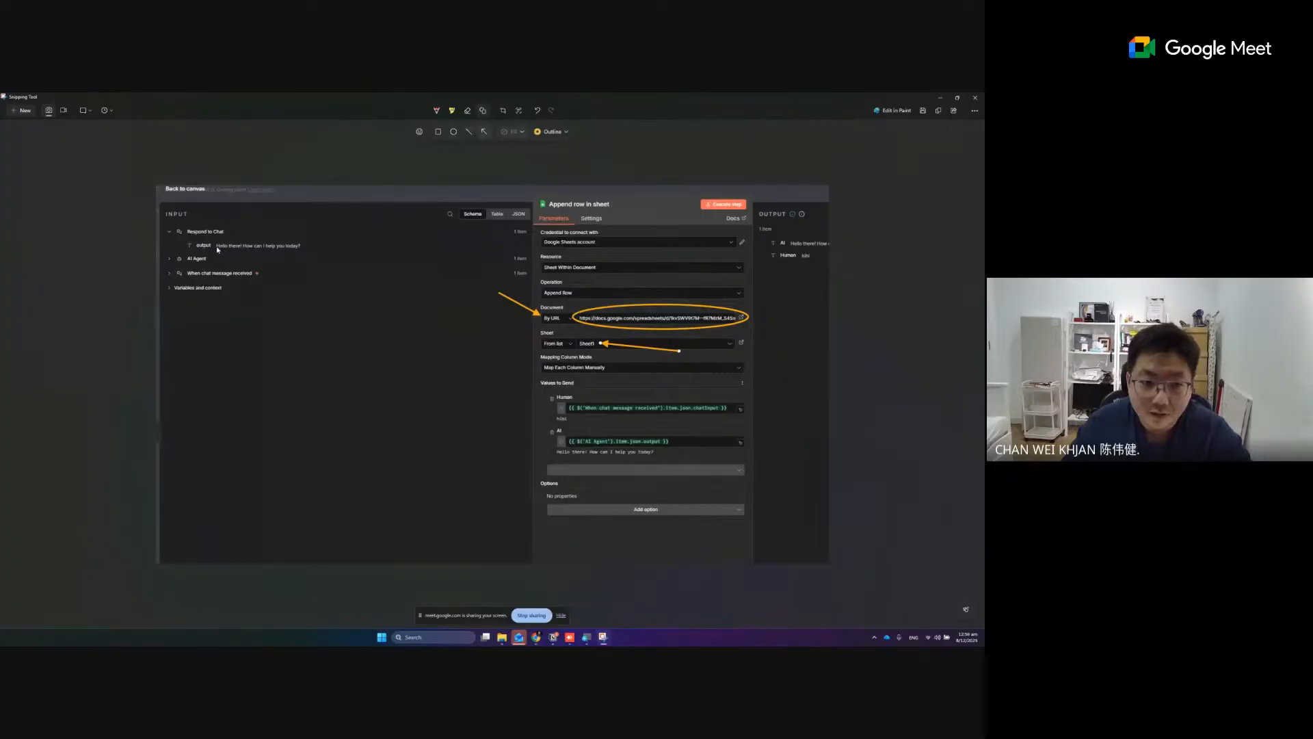
- Add arrows linking the chat output to the AI field and the chat message trigger to the Human field, and copy the annotated screenshot
mouse_move(218, 249)
left_mouse_down()
mouse_move(511, 378)
mouse_move(545, 398)
mouse_move(554, 437)
left_mouse_up()
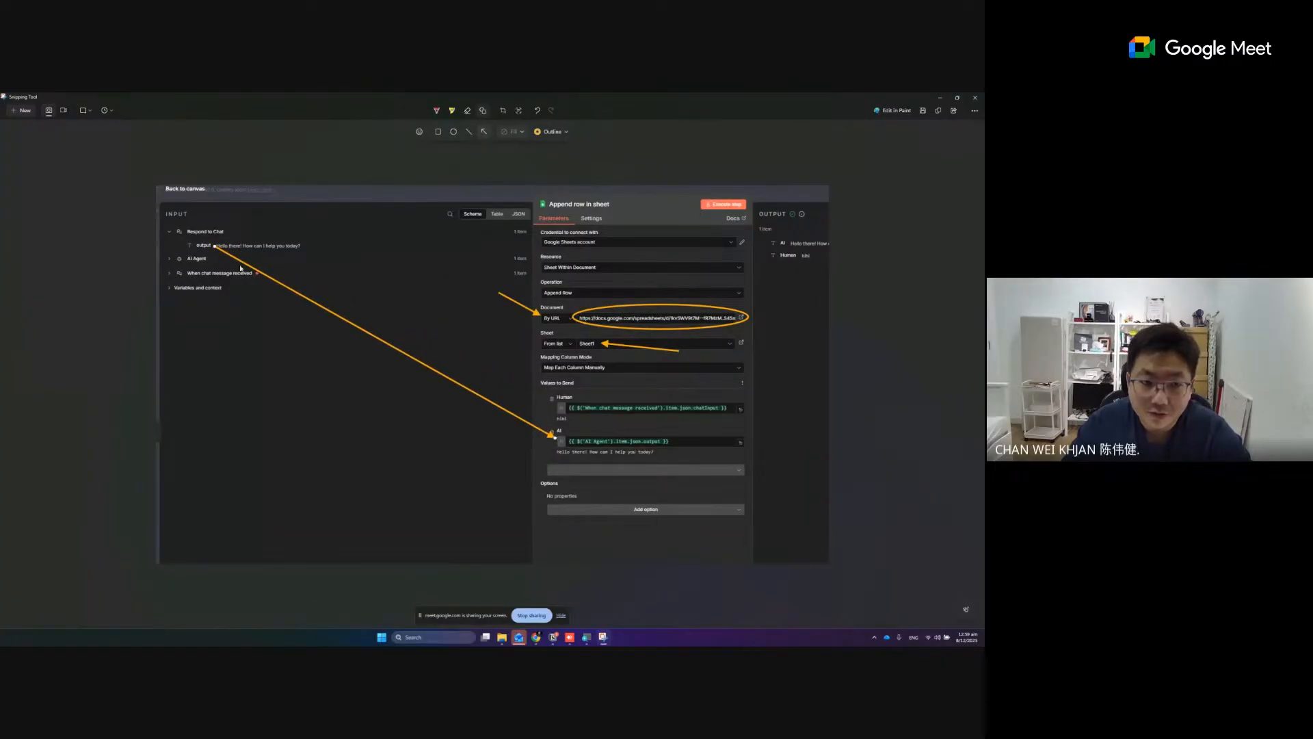
left_click_drag(205, 266, 557, 411)
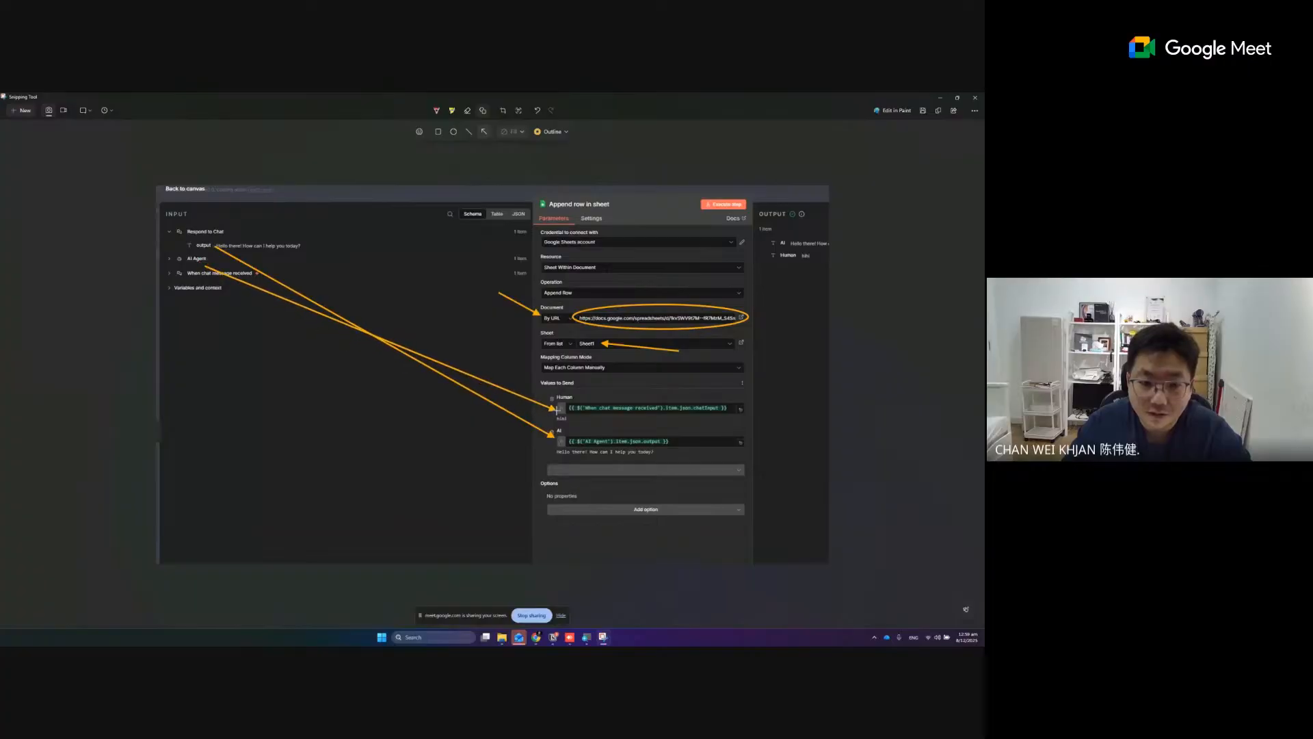
left_click(938, 110)
left_click(940, 98)
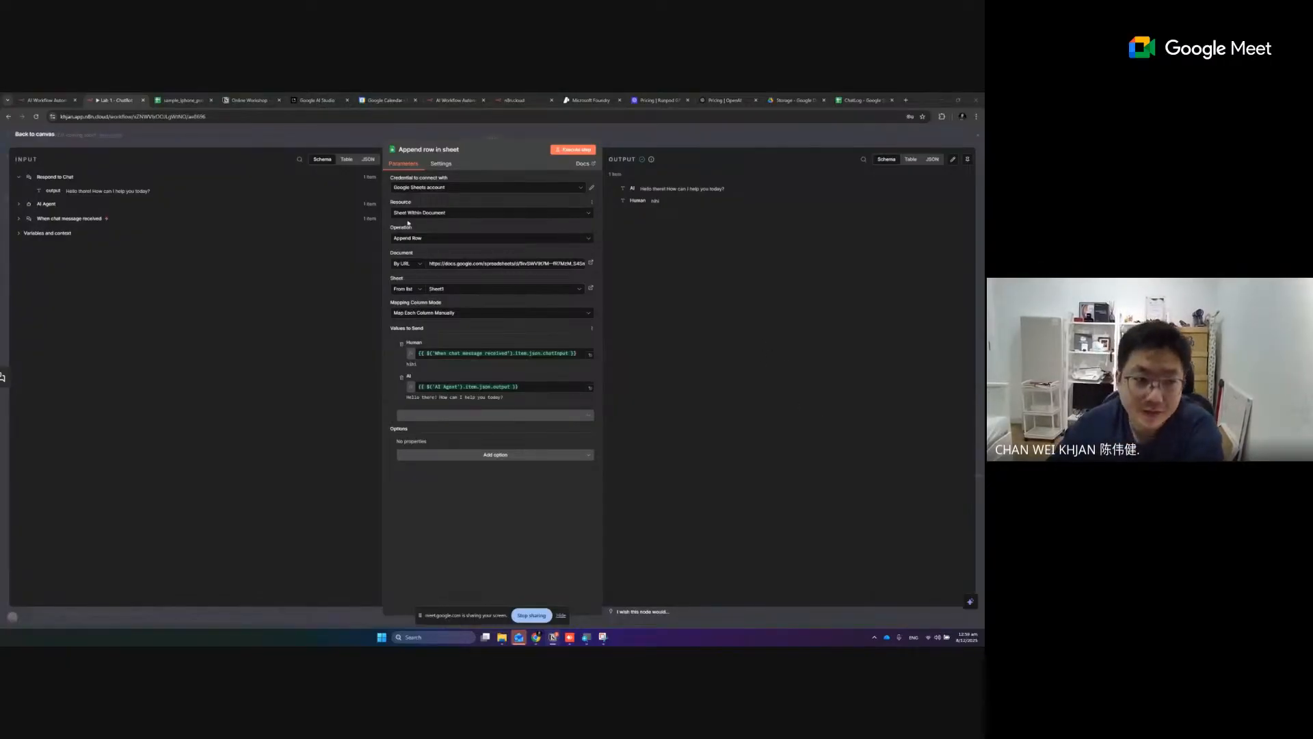
- Return to the canvas, space out the Google Gemini Chat Model, Simple Memory and Iphone nodes below AI Agent, and select Append row in sheet
left_click(51, 138)
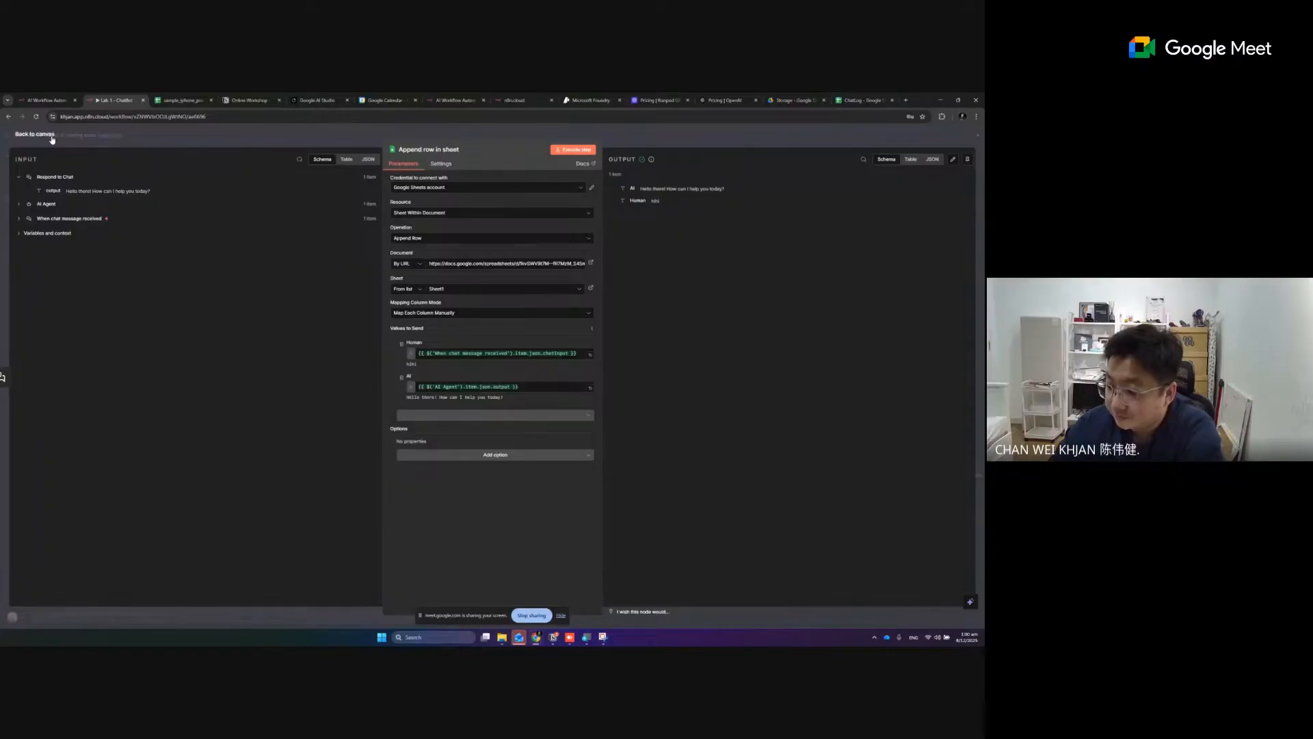
left_click(51, 138)
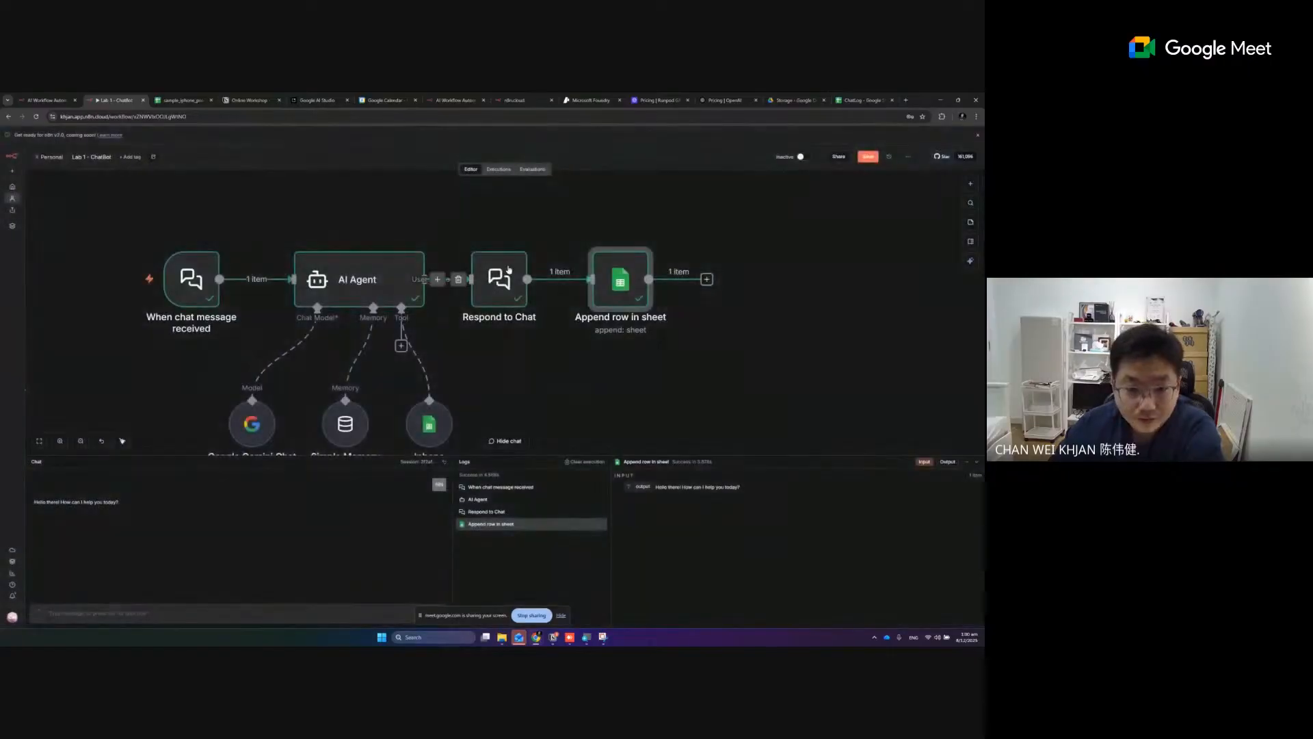
left_click(39, 440)
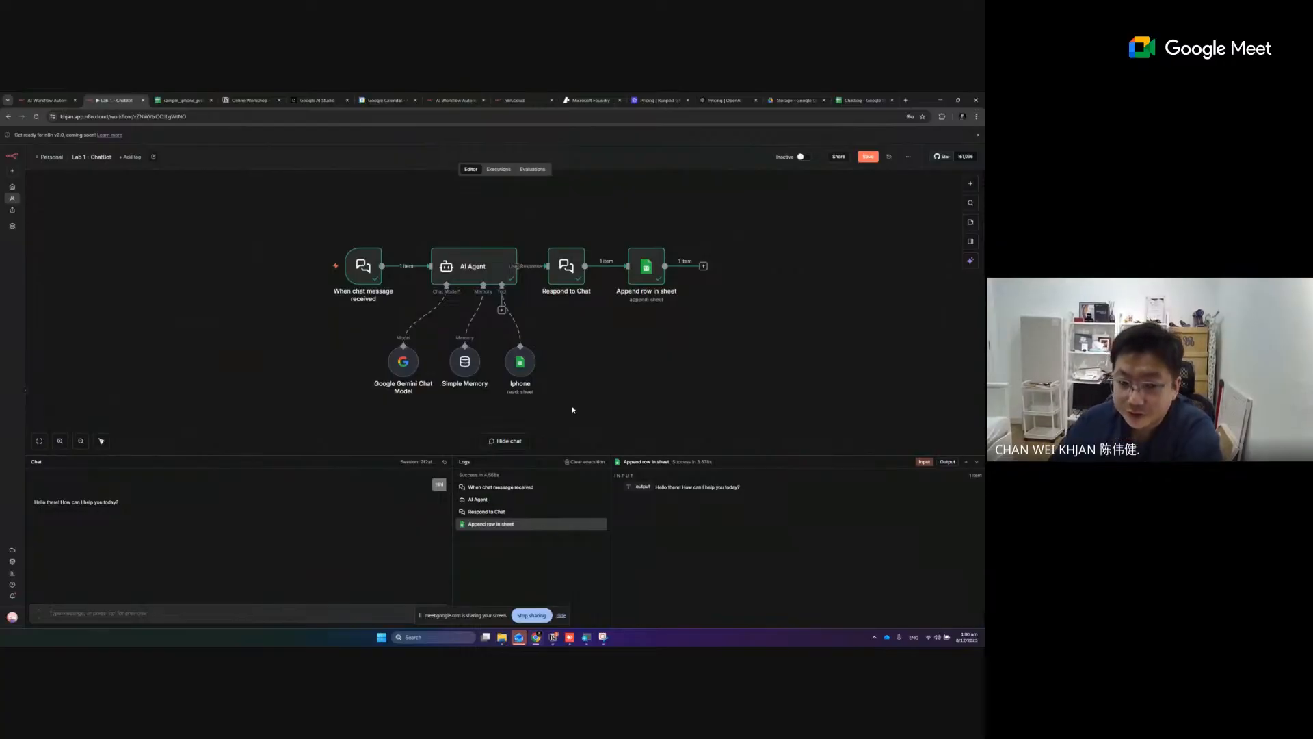
left_click_drag(404, 370, 368, 369)
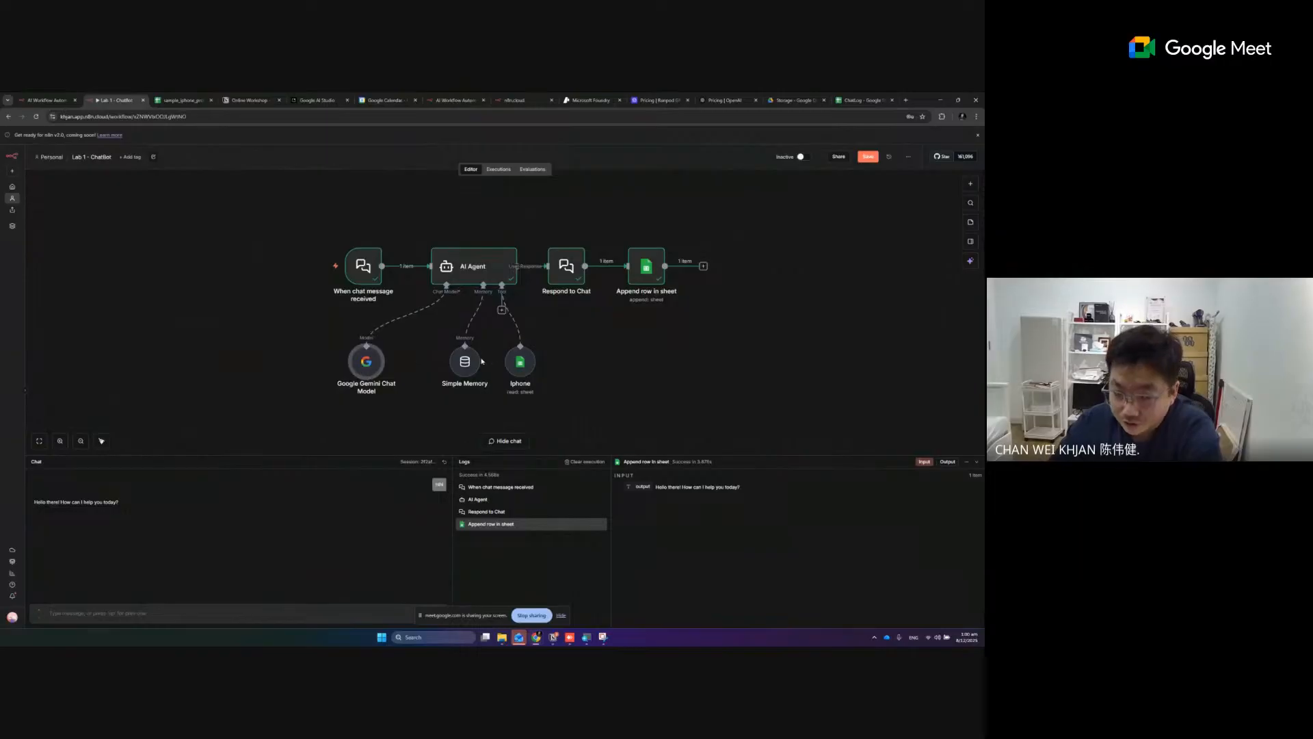
left_click_drag(465, 361, 447, 361)
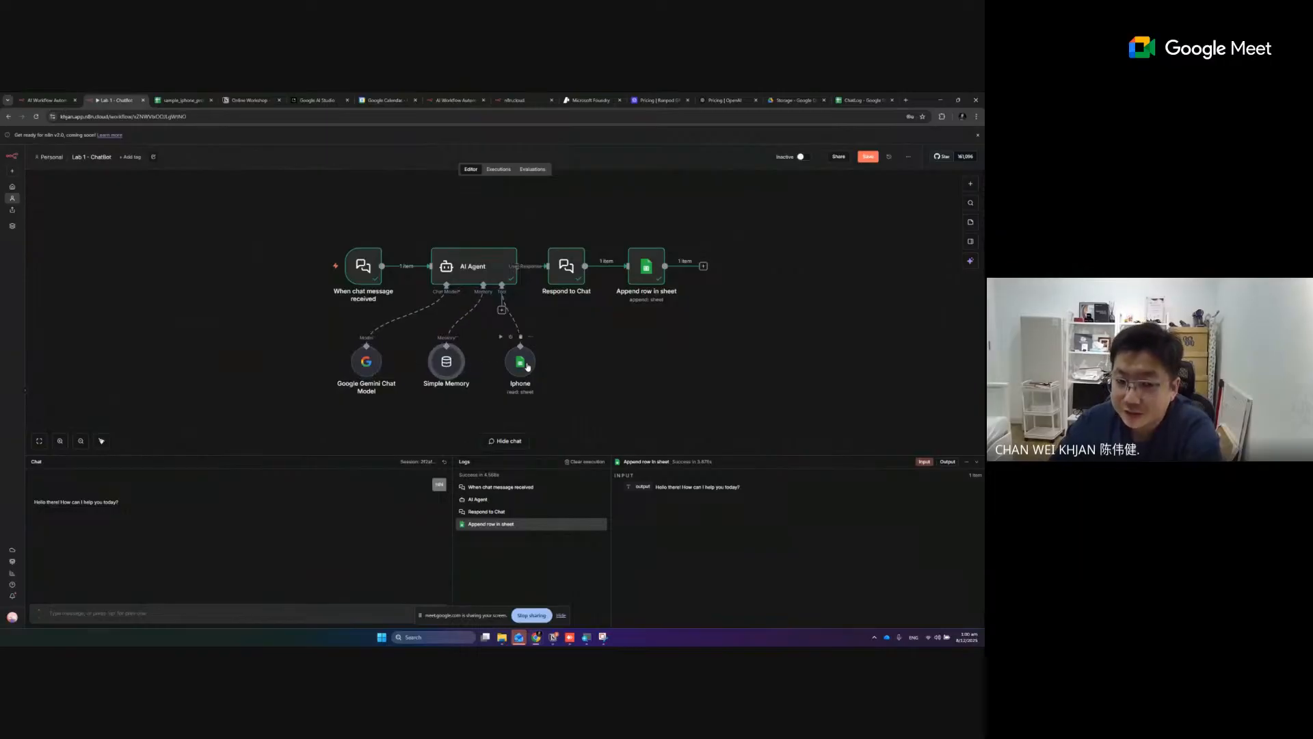
left_click_drag(525, 366, 442, 366)
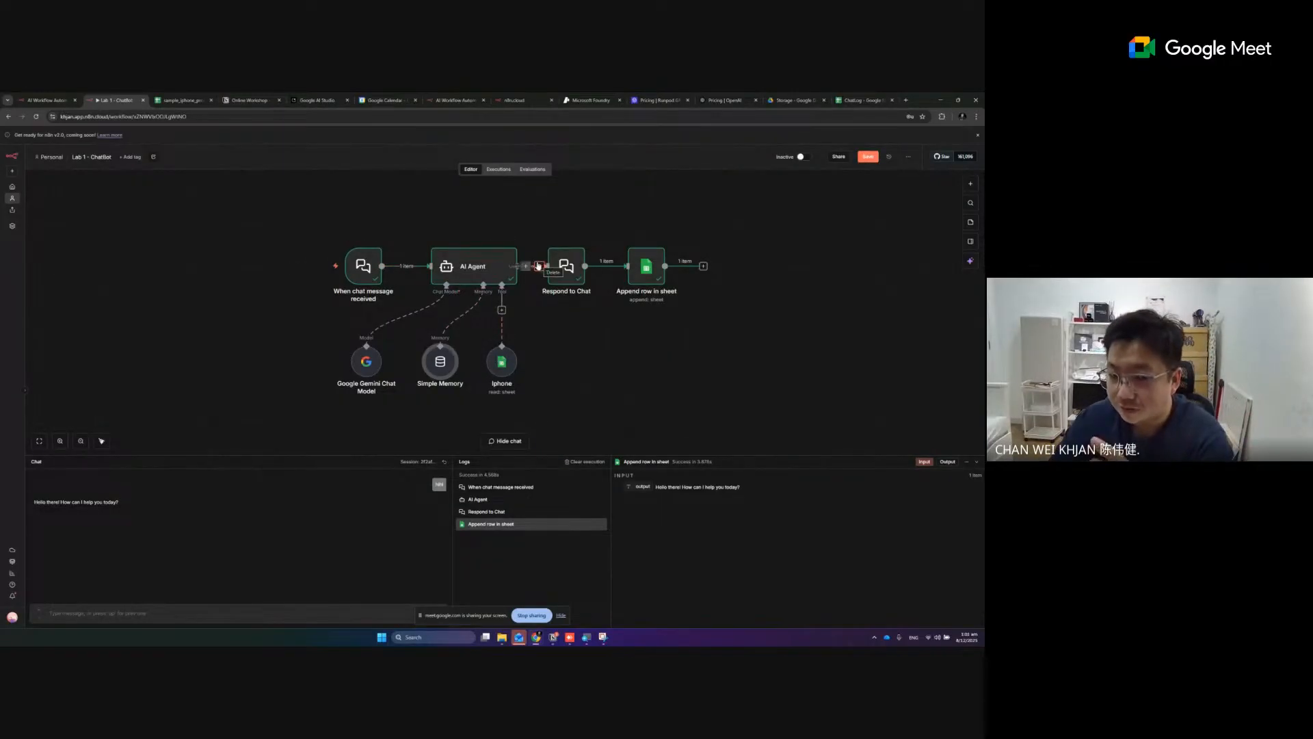
left_click_drag(602, 221, 745, 352)
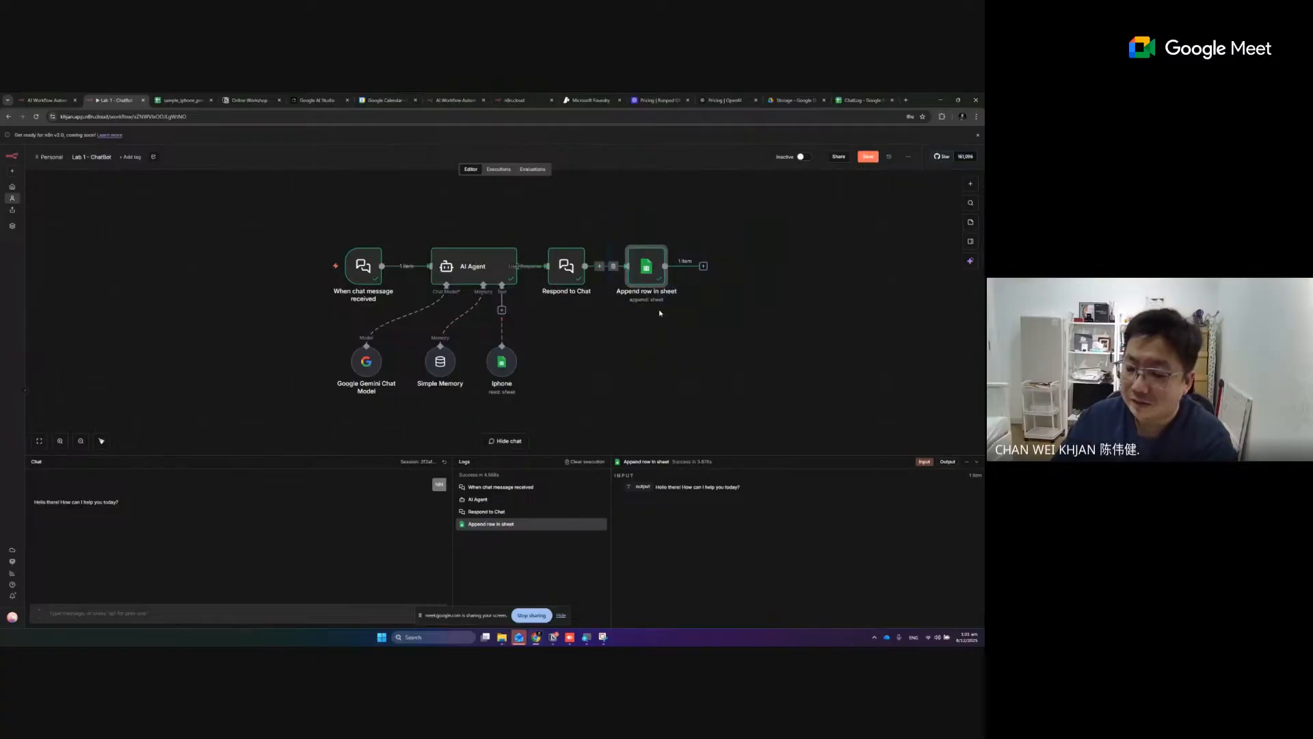